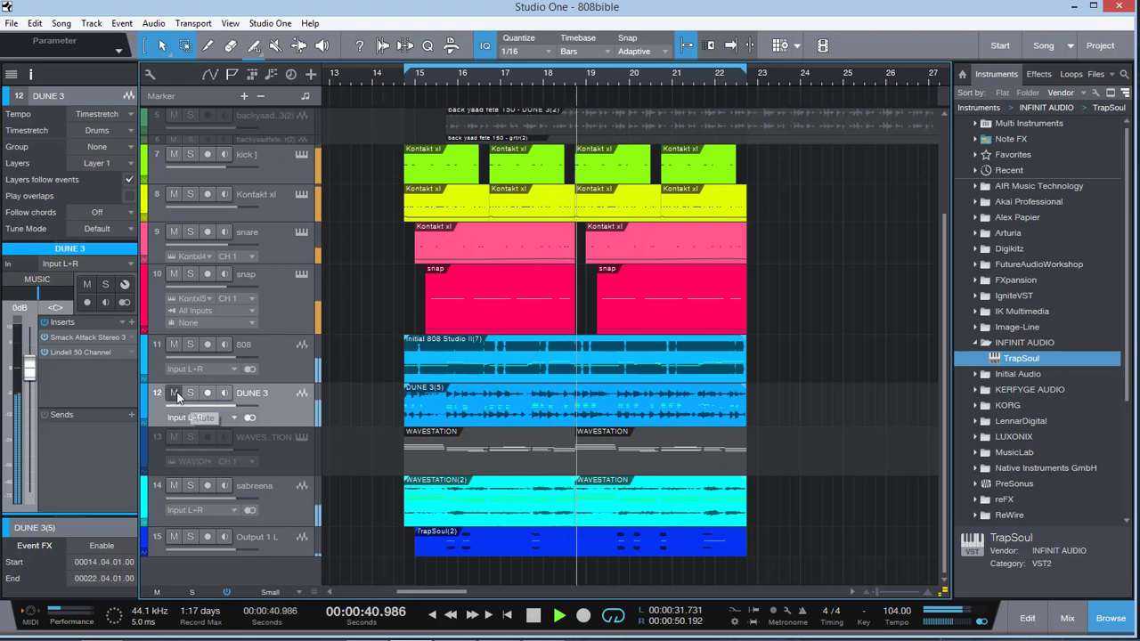
# - Mute the sabreena track during playback and bring up the Lindell 50 series reference image
pyautogui.click(174, 486)
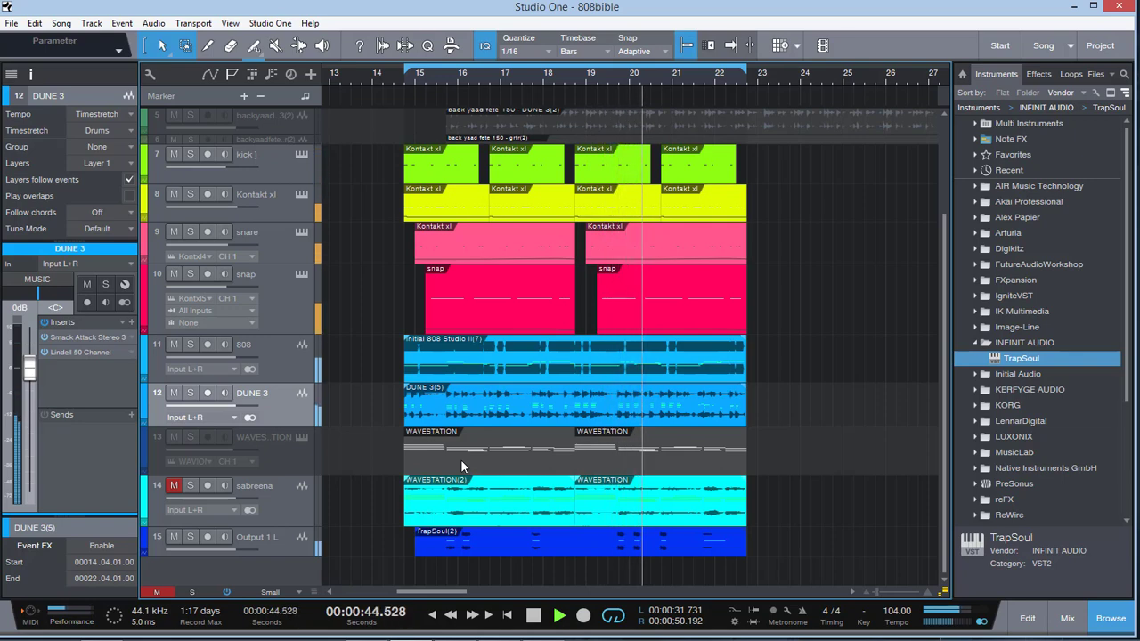
pyautogui.moveTo(472, 615)
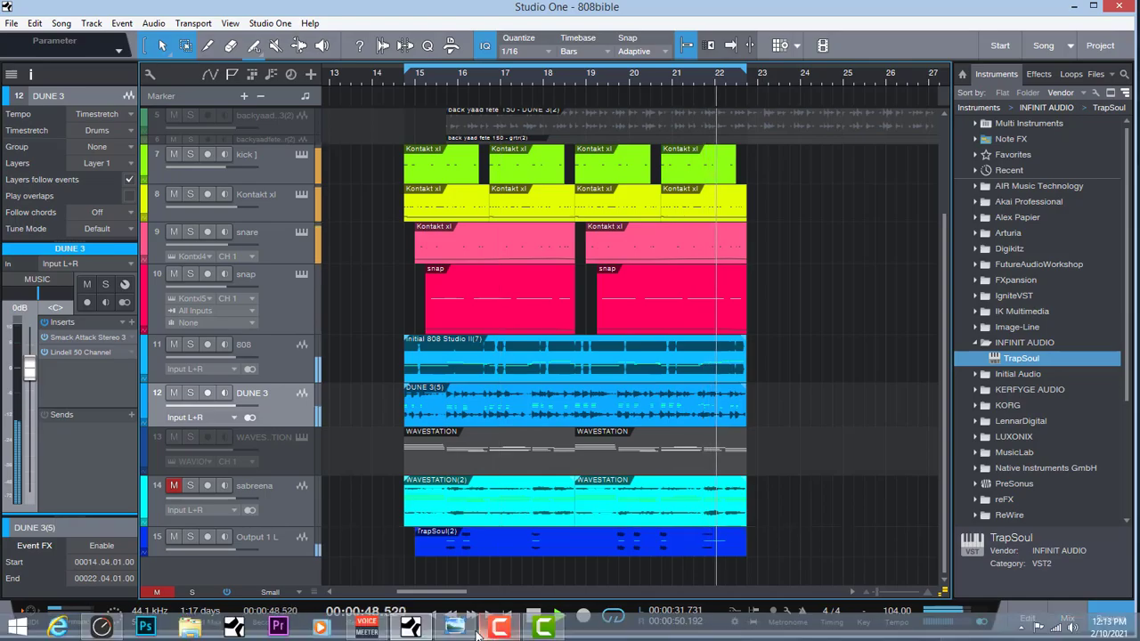
pyautogui.click(458, 545)
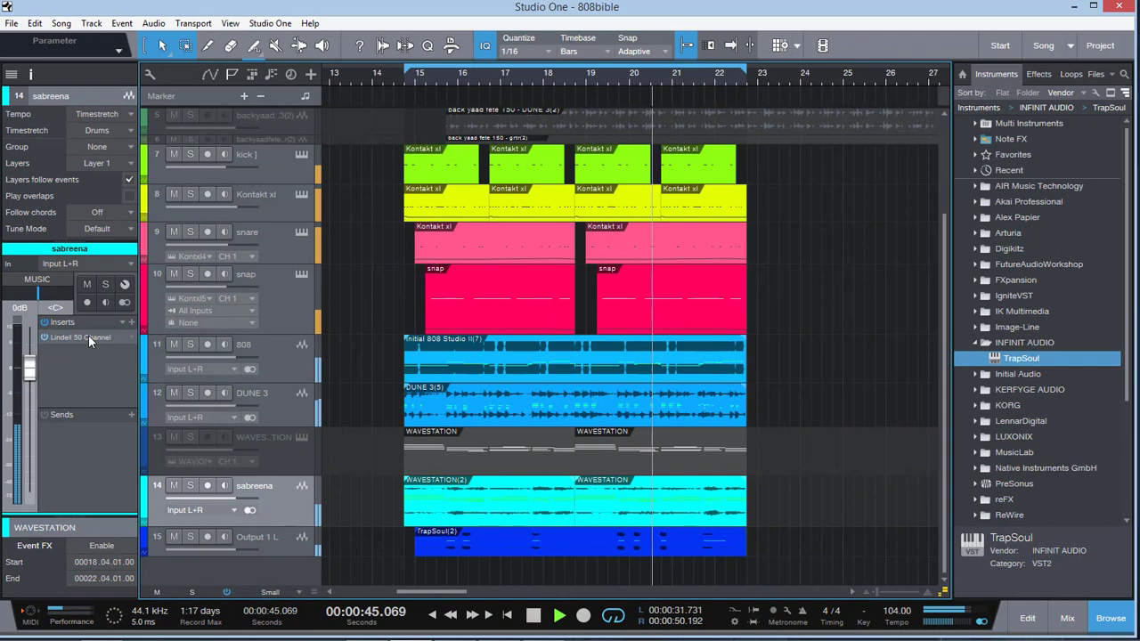
pyautogui.click(88, 335)
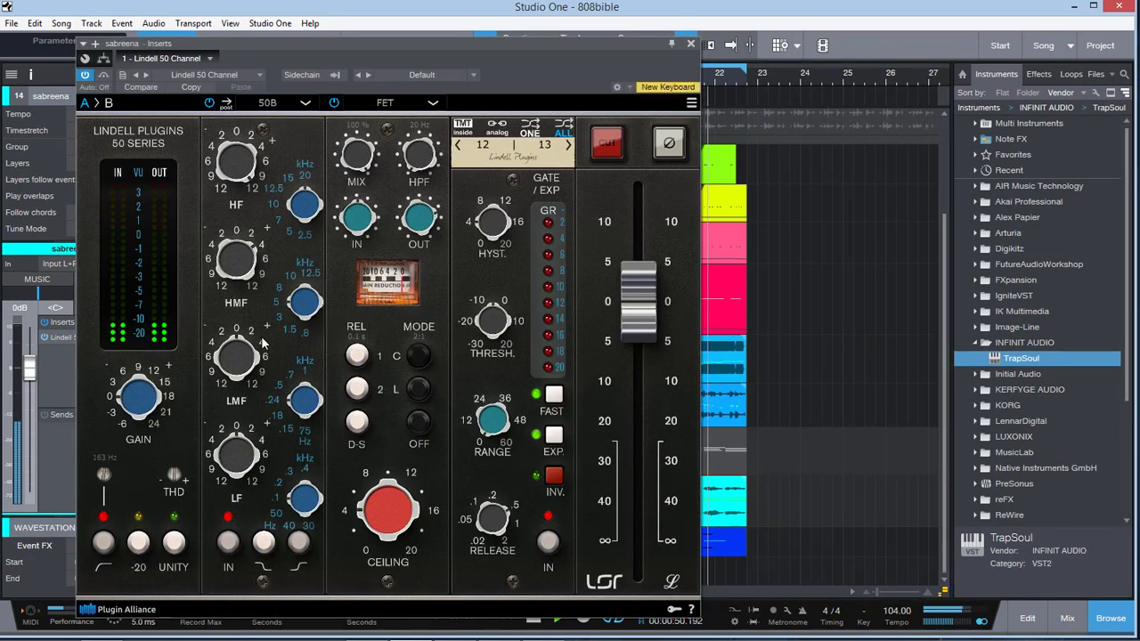
pyautogui.moveTo(538, 50); pyautogui.dragTo(808, 36)
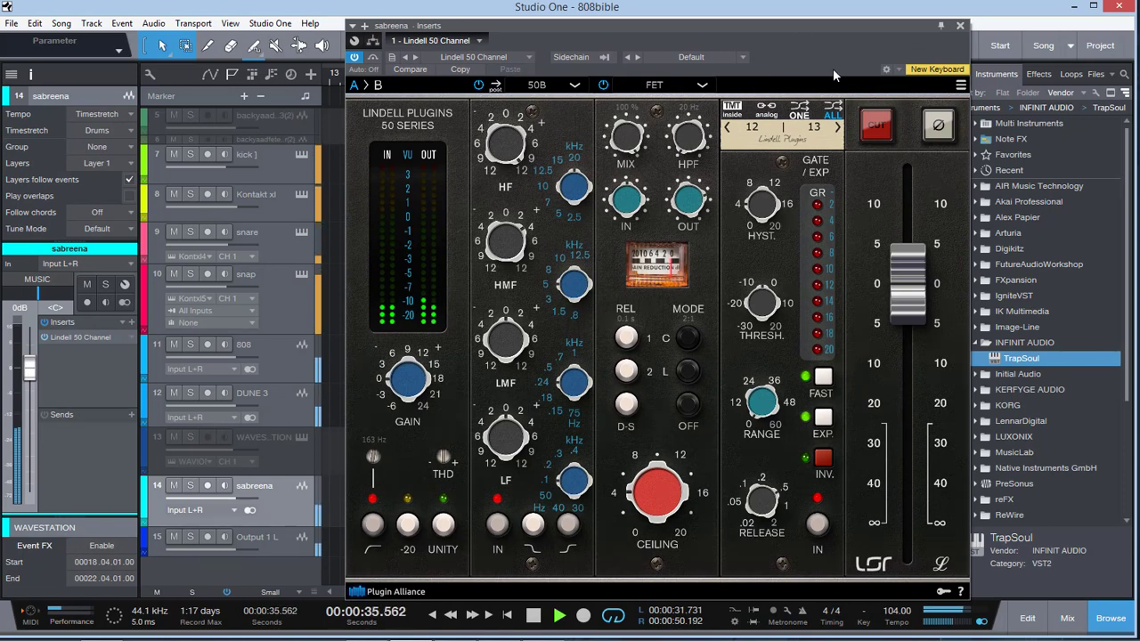
pyautogui.moveTo(808, 47); pyautogui.dragTo(707, 37)
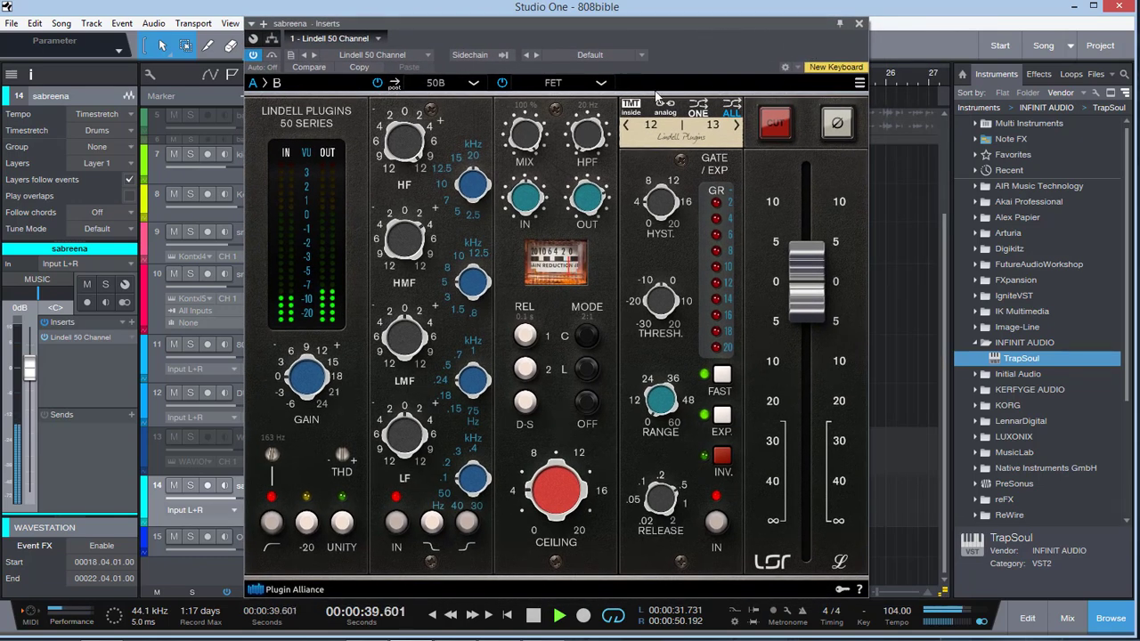
pyautogui.click(857, 25)
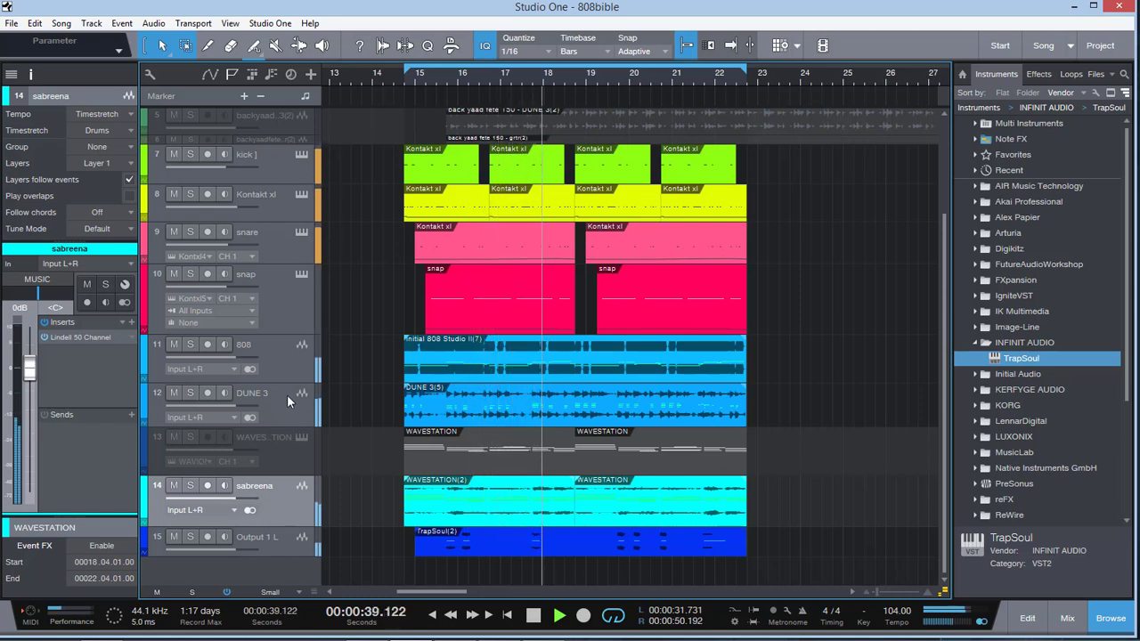
# - Stop playback, select the kick track and open its Lindell 50 Channel editor
pyautogui.press('space')
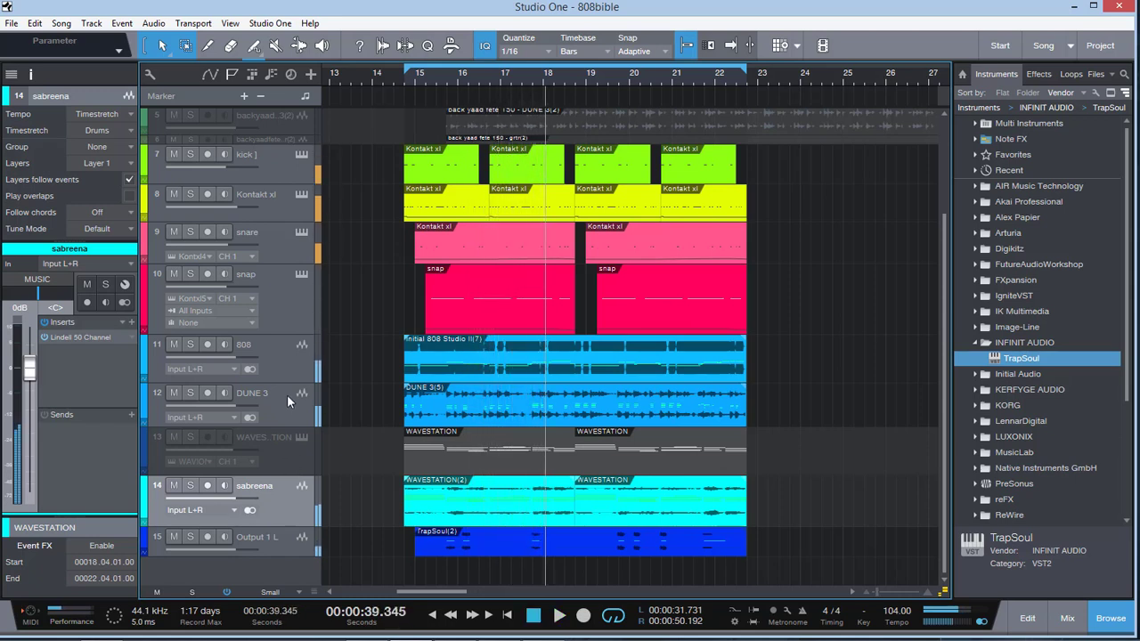
pyautogui.click(277, 161)
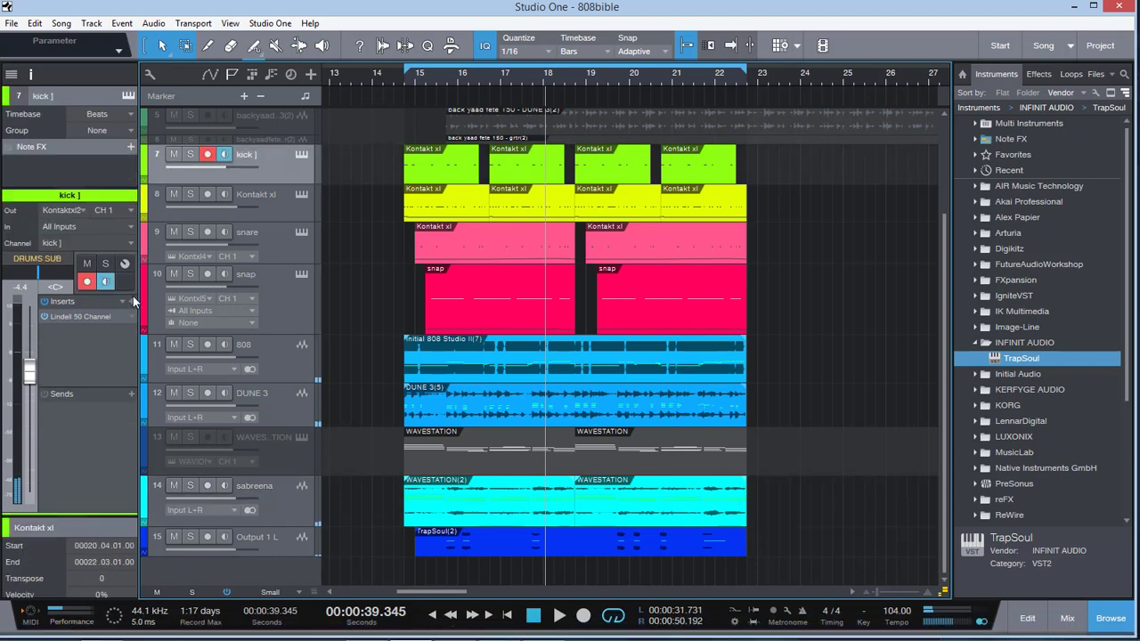
pyautogui.click(68, 315)
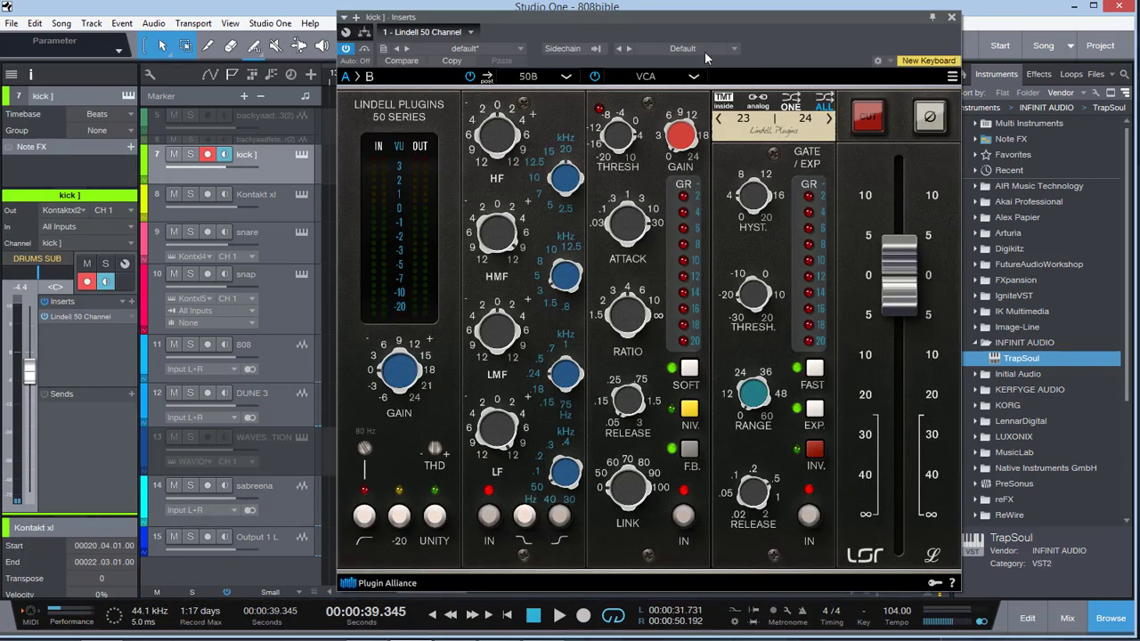
pyautogui.moveTo(661, 34); pyautogui.dragTo(528, 36)
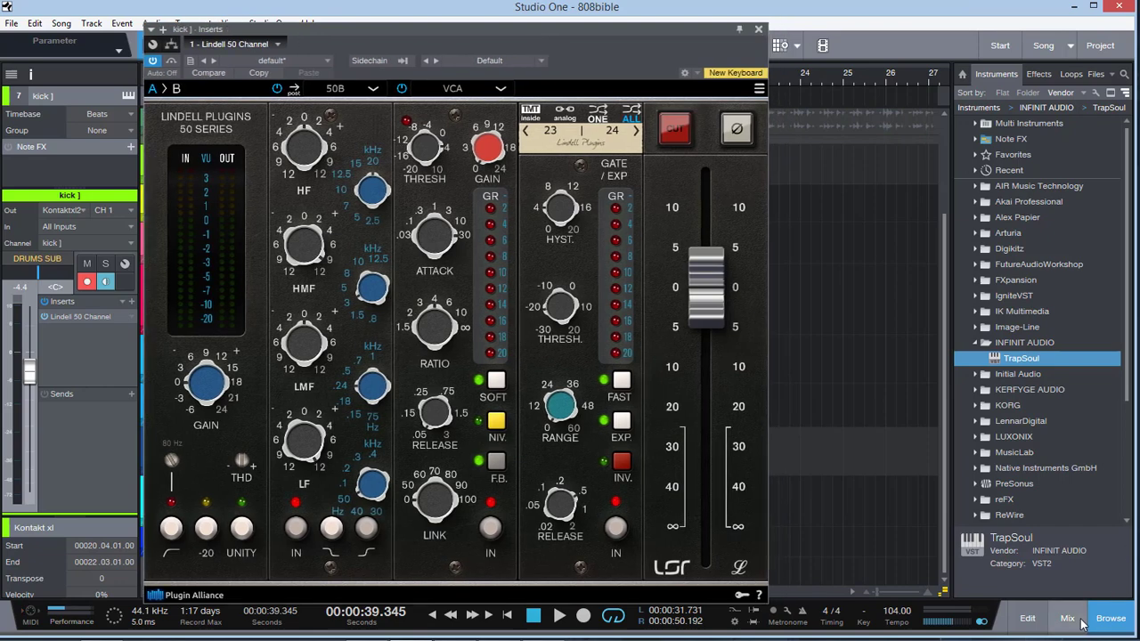
# - Inspect the MUSIC bus's Lindell 50 Buss in the Console, then return to the arrangement
pyautogui.press('F3')
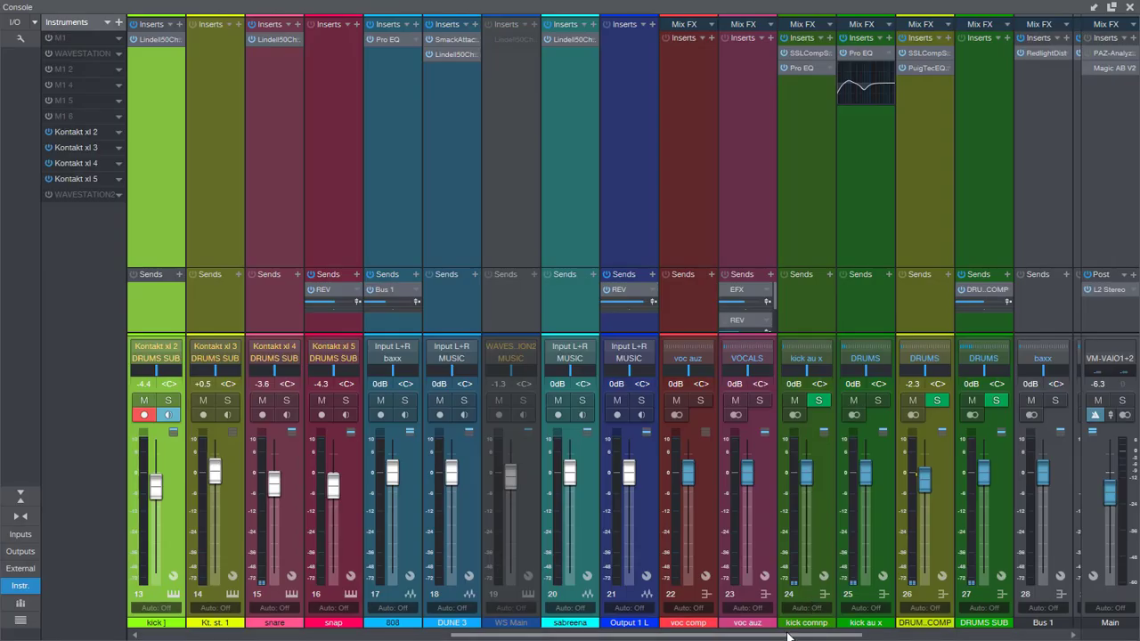
pyautogui.hscroll(10, 868, 216)
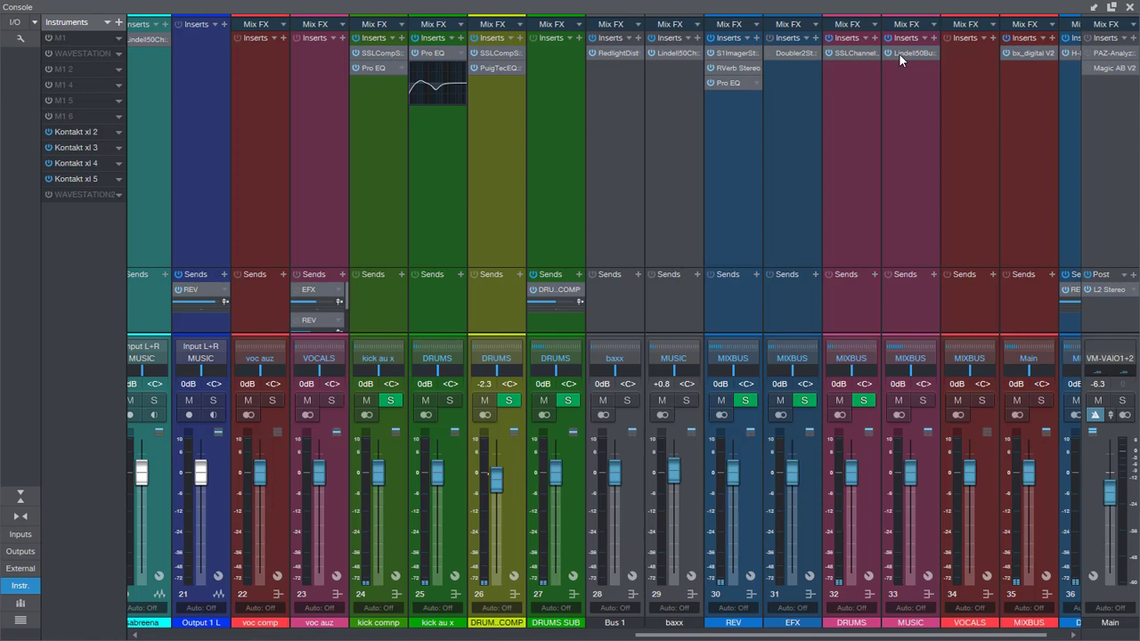
pyautogui.click(911, 53)
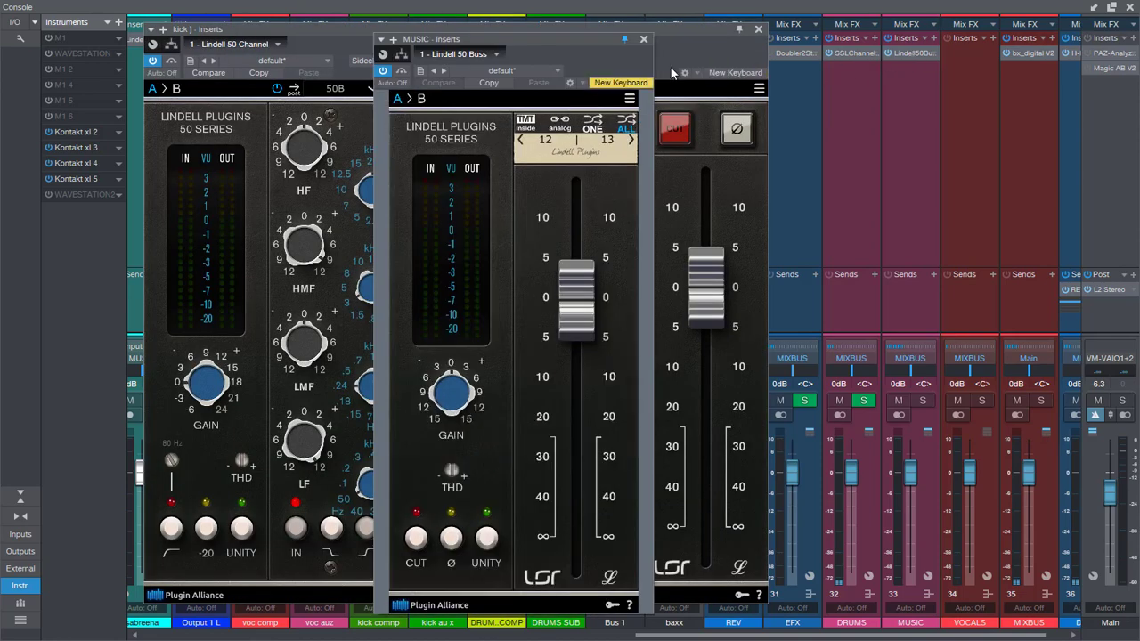
pyautogui.moveTo(558, 41); pyautogui.dragTo(888, 51)
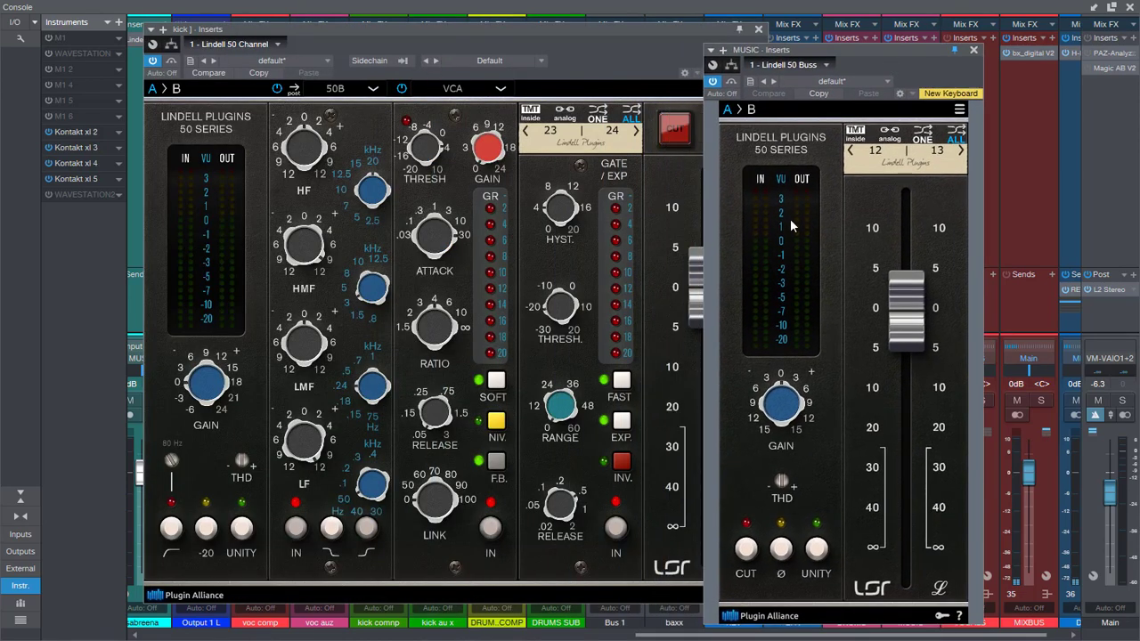
pyautogui.click(975, 51)
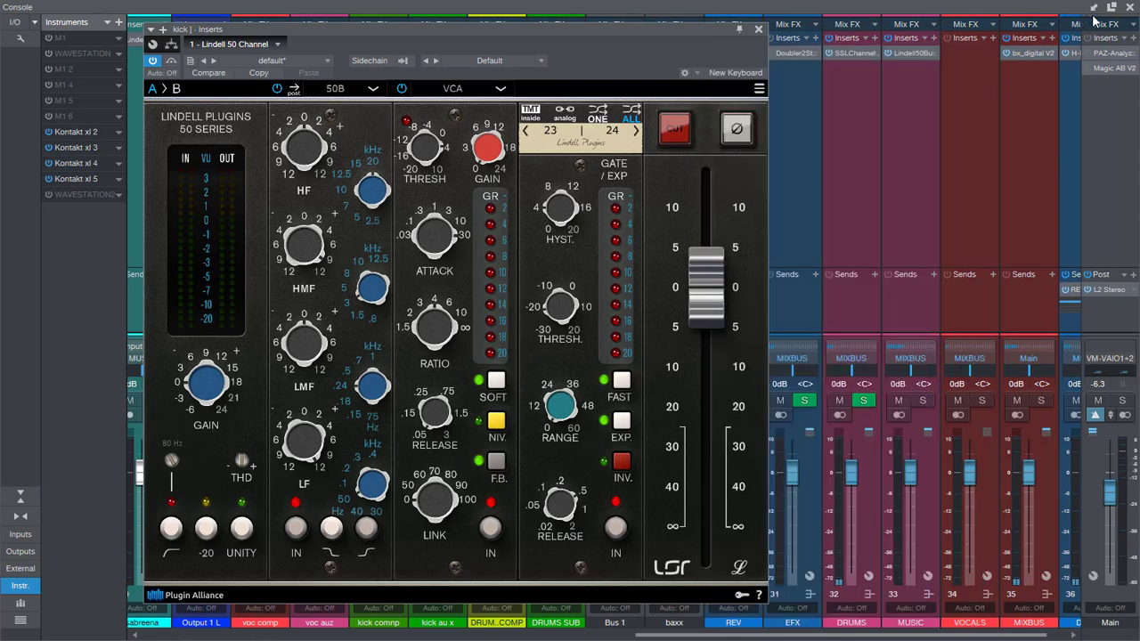
pyautogui.click(1130, 8)
# - Reposition the kick's plugin window and return the playhead to the left locator
pyautogui.moveTo(522, 29); pyautogui.dragTo(821, 27)
pyautogui.press('space')
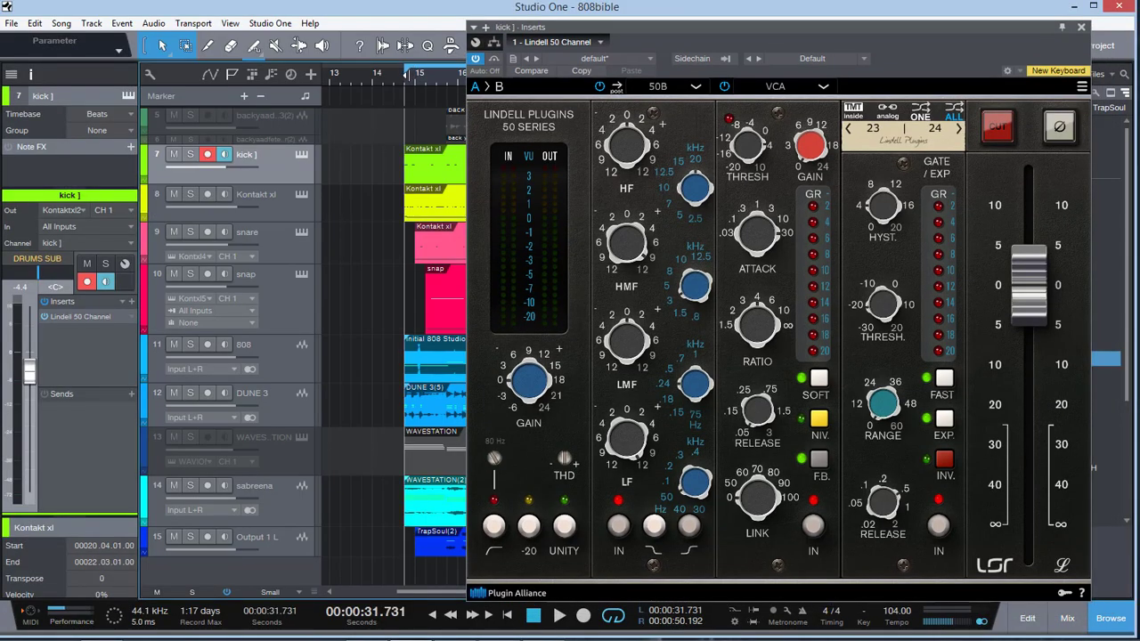
pyautogui.press('F5')
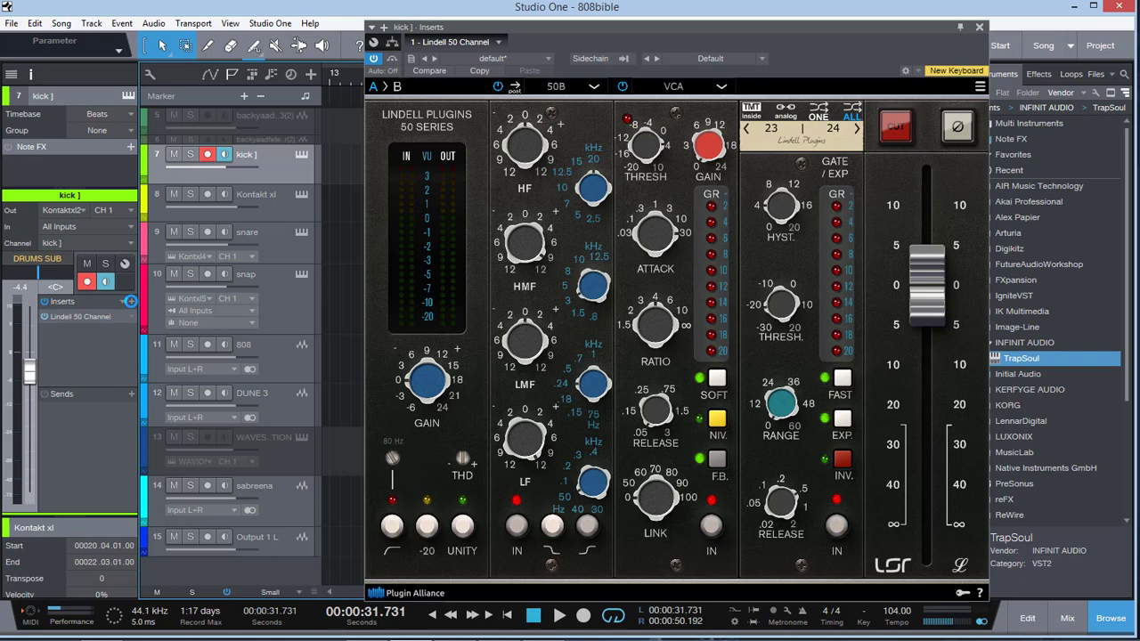
# - Insert API-550B Stereo after the kick's Lindell 50 Channel, then bring the Lindell editor forward
pyautogui.click(131, 302)
pyautogui.write('api')
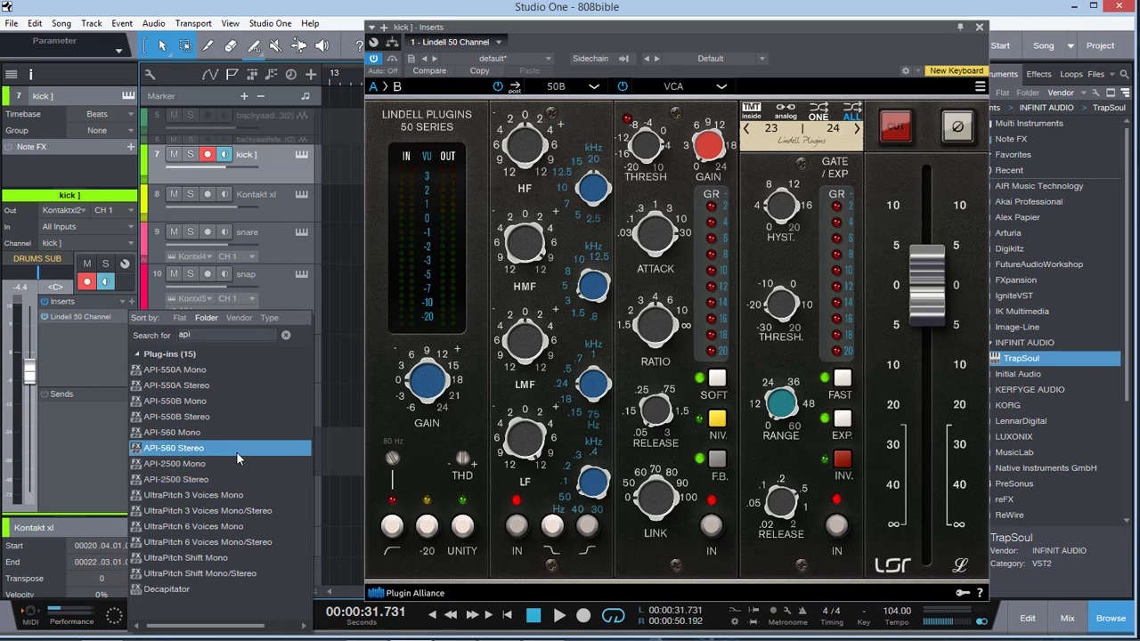
pyautogui.press('Escape')
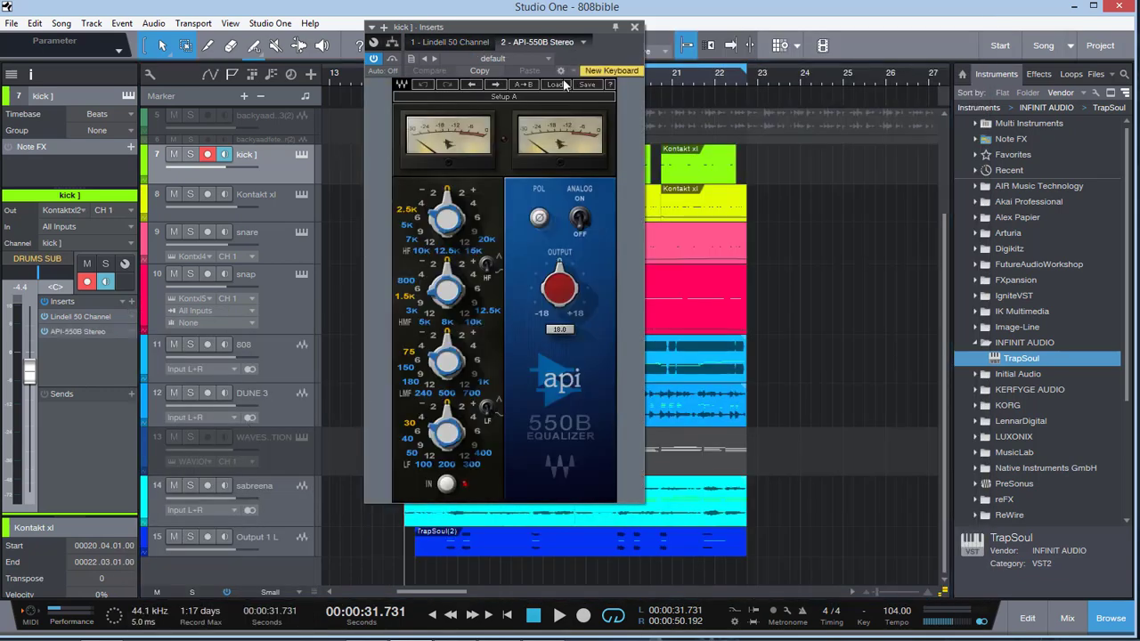
pyautogui.moveTo(575, 28); pyautogui.dragTo(468, 62)
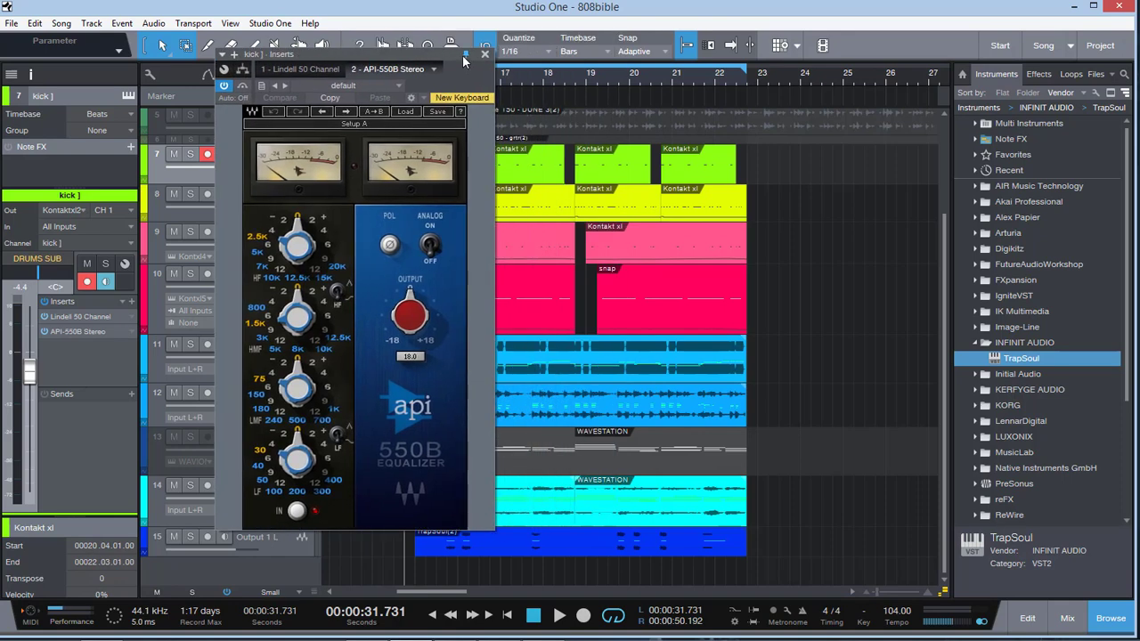
pyautogui.click(76, 318)
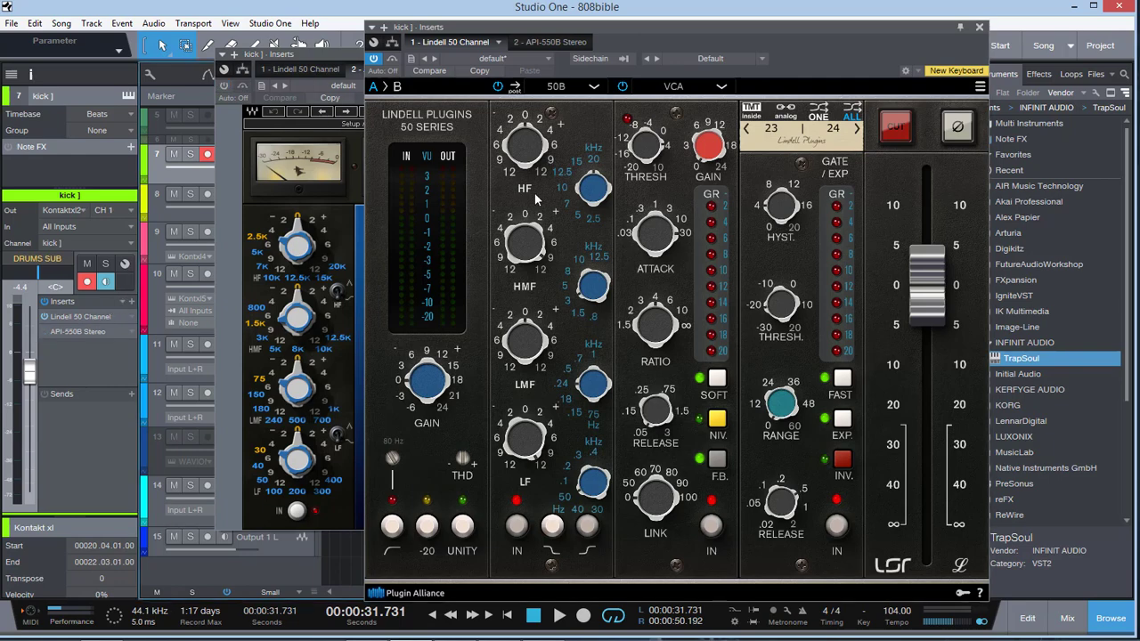
# - Position the Lindell window, solo the kick and play it briefly through the channel strip
pyautogui.moveTo(657, 30); pyautogui.dragTo(504, 38)
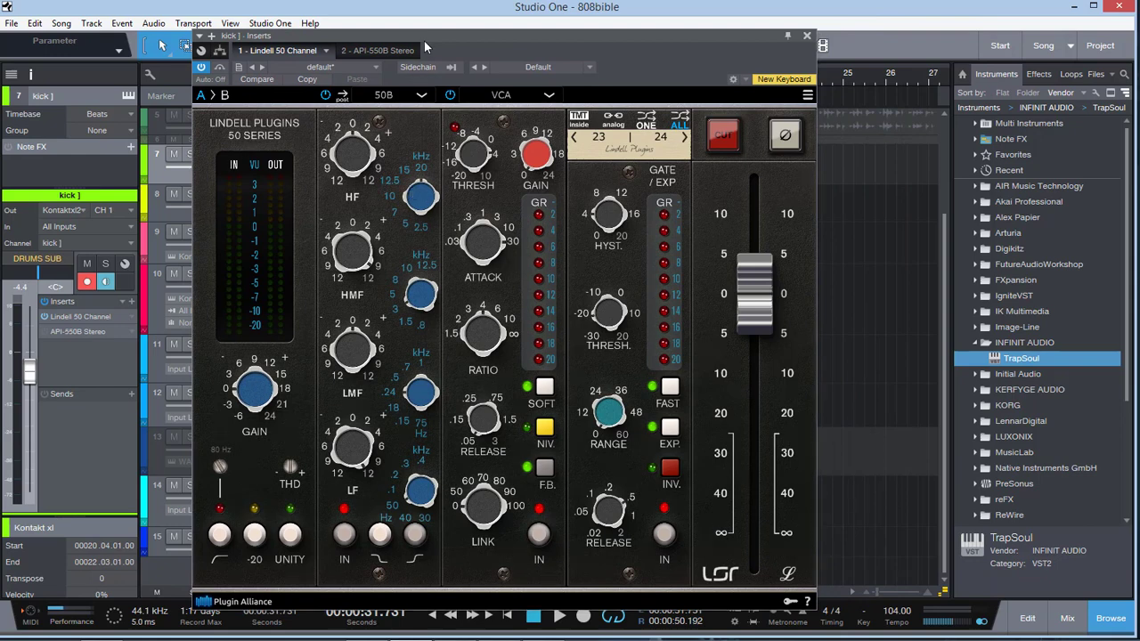
pyautogui.moveTo(424, 41); pyautogui.dragTo(506, 47)
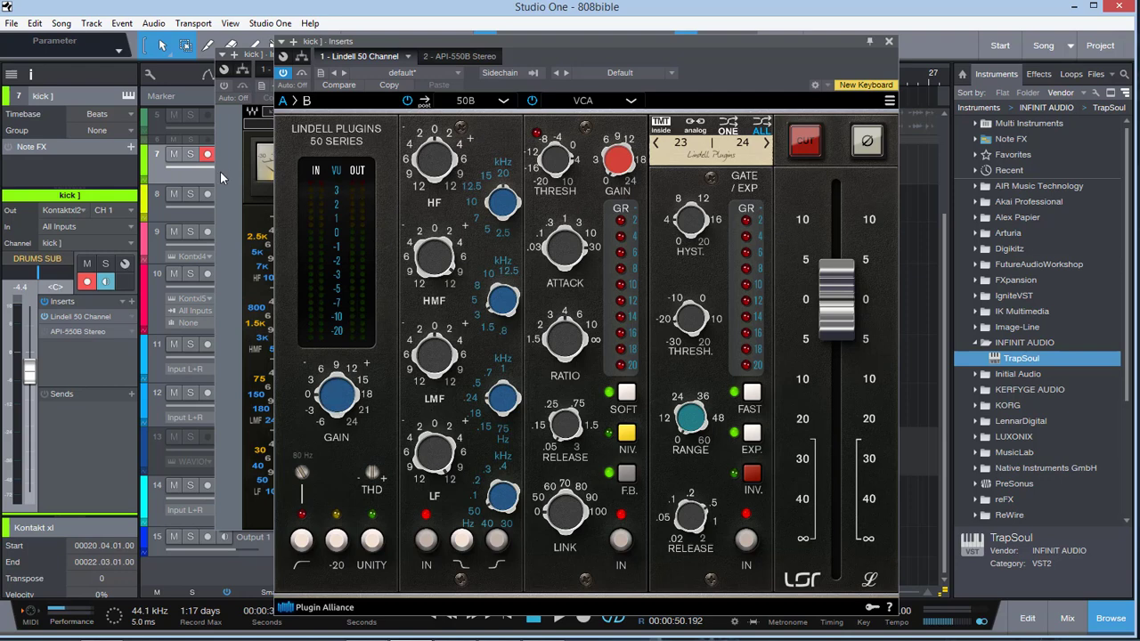
pyautogui.click(190, 154)
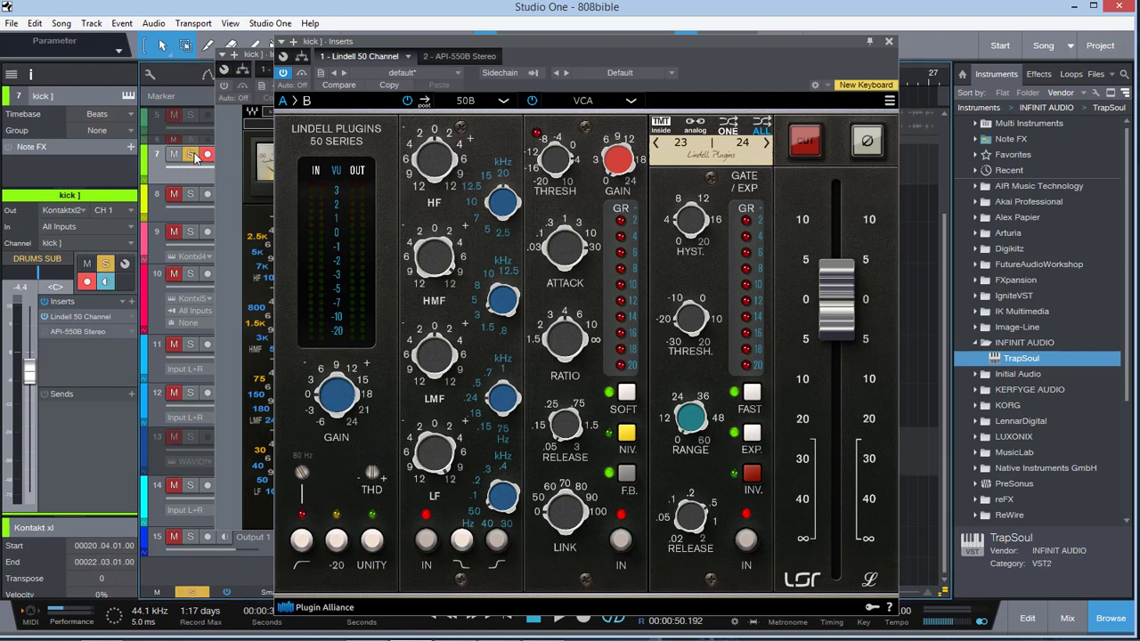
pyautogui.press('space')
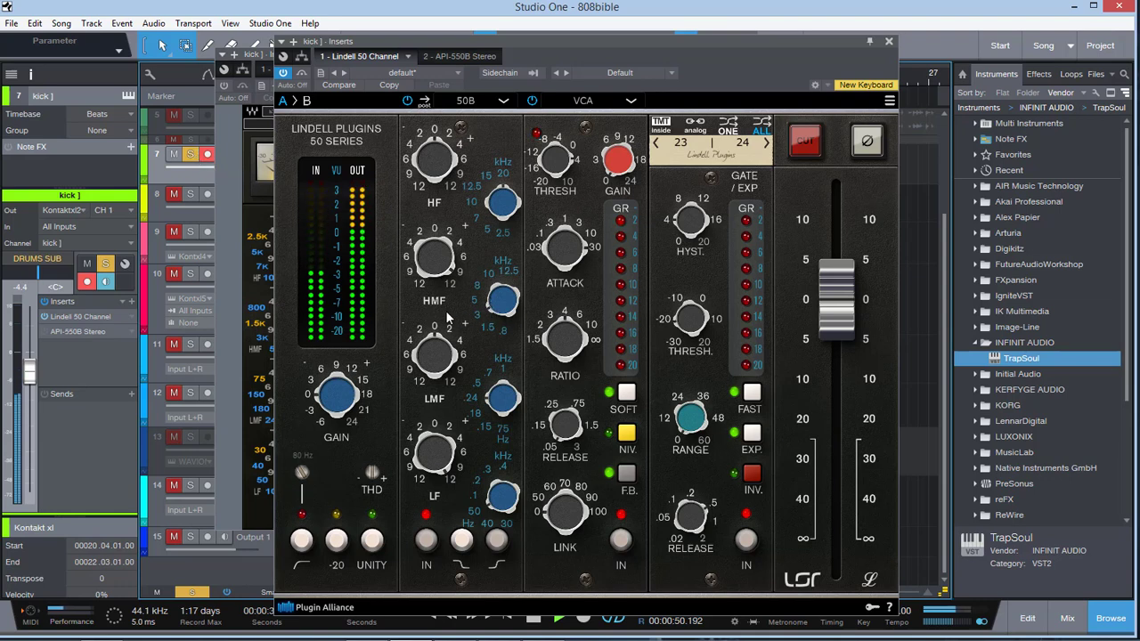
pyautogui.press('space')
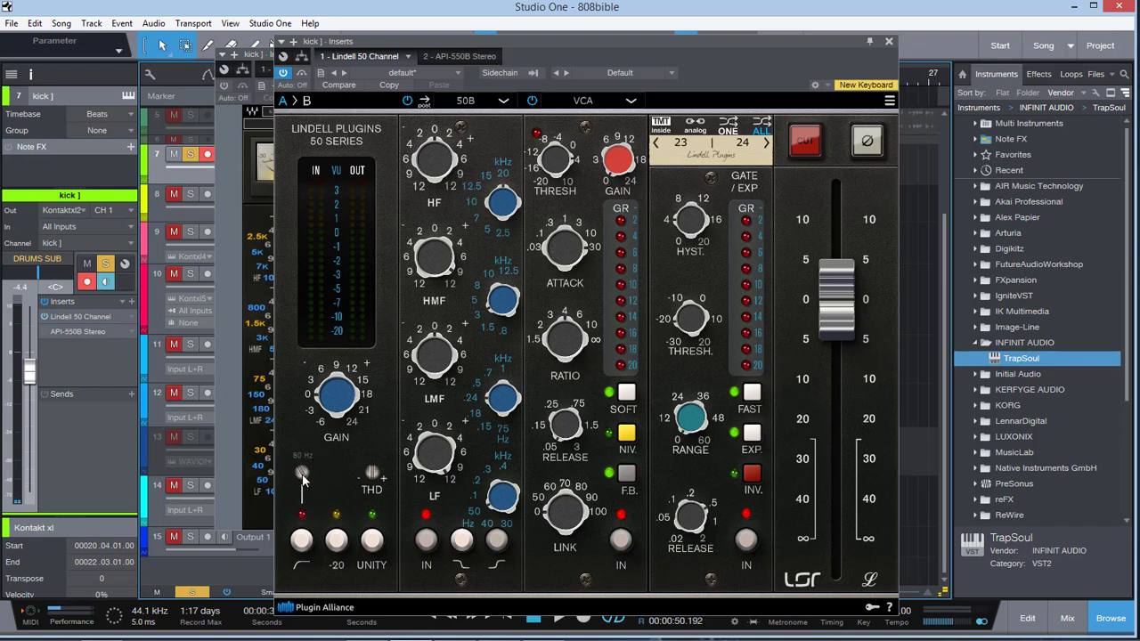
pyautogui.press('space')
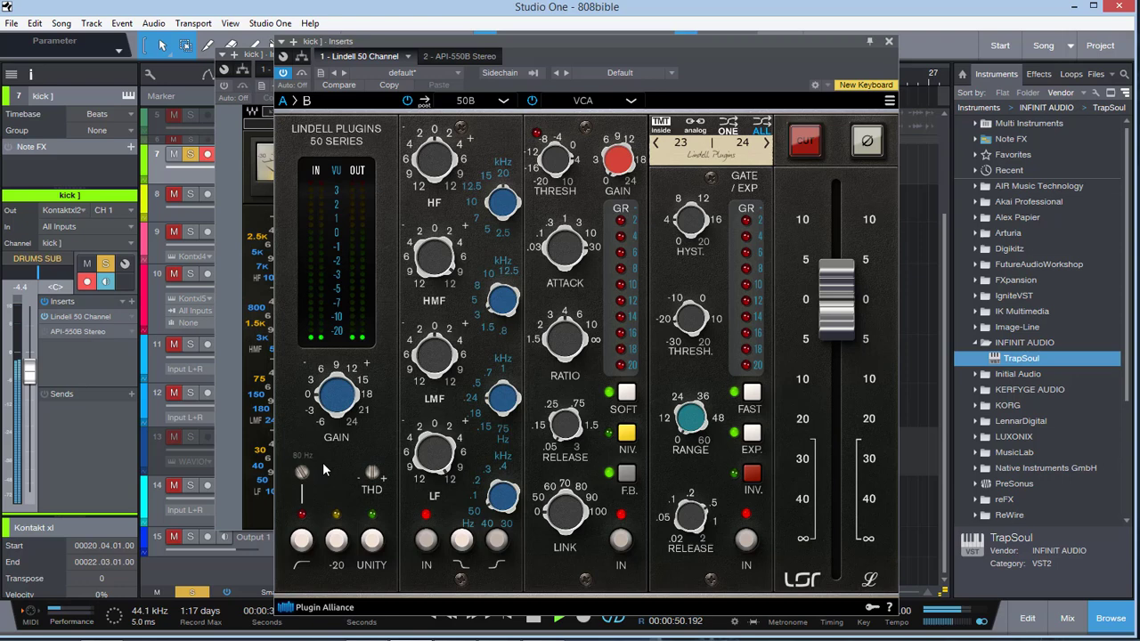
pyautogui.scroll(2, 304, 469)
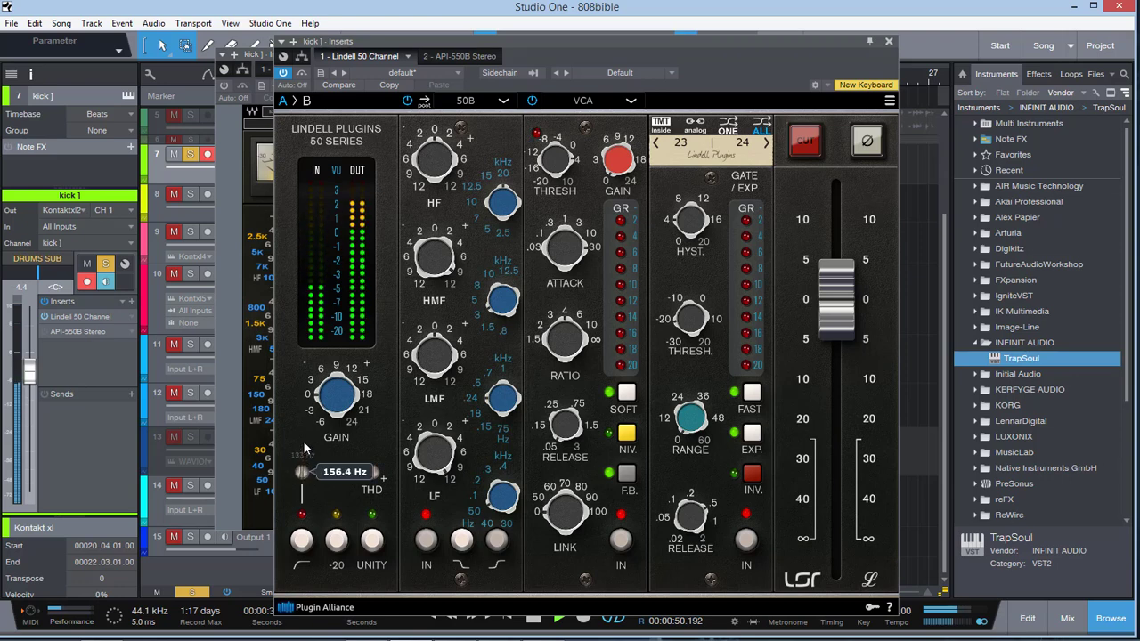
pyautogui.moveTo(303, 441); pyautogui.dragTo(305, 544)
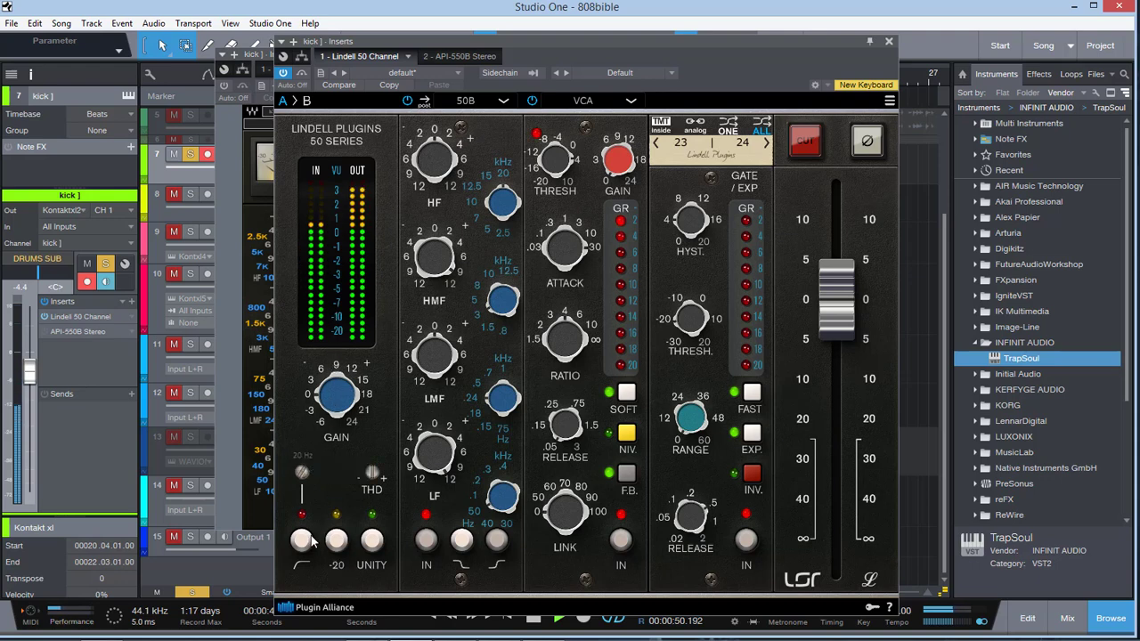
pyautogui.moveTo(301, 458)
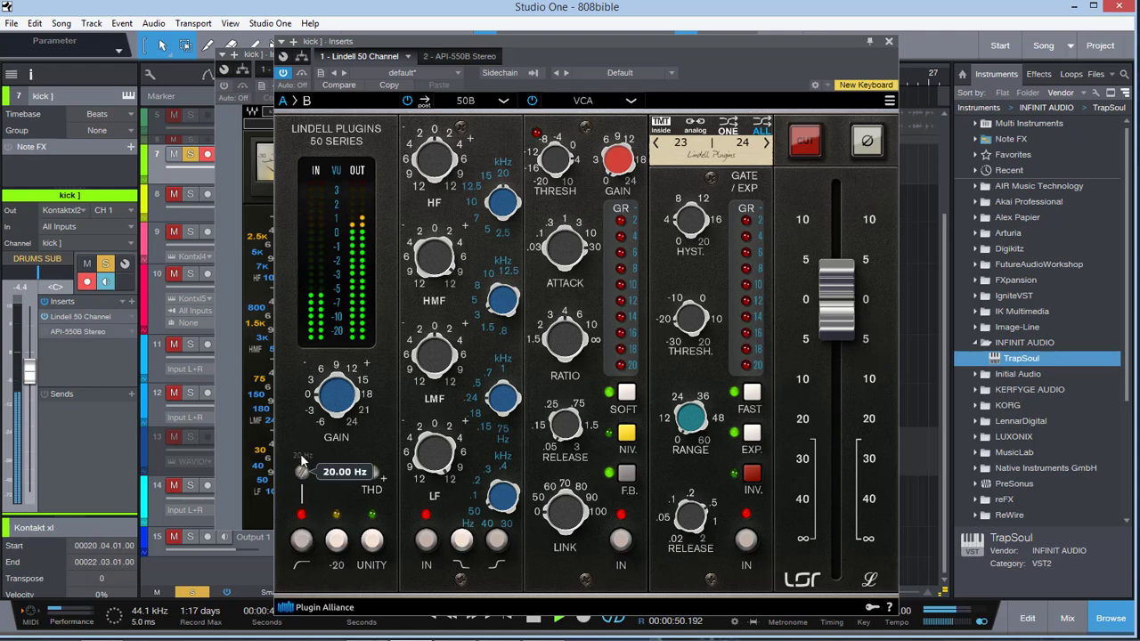
pyautogui.moveTo(363, 138); pyautogui.dragTo(358, 331)
pyautogui.moveTo(352, 466); pyautogui.dragTo(330, 420)
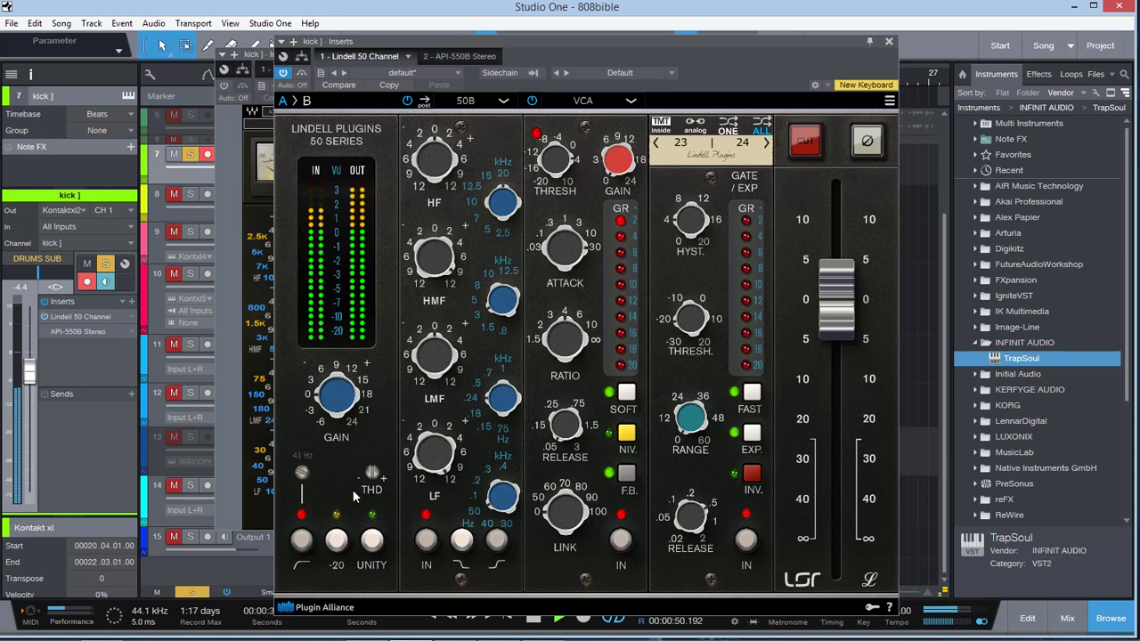
pyautogui.click(339, 545)
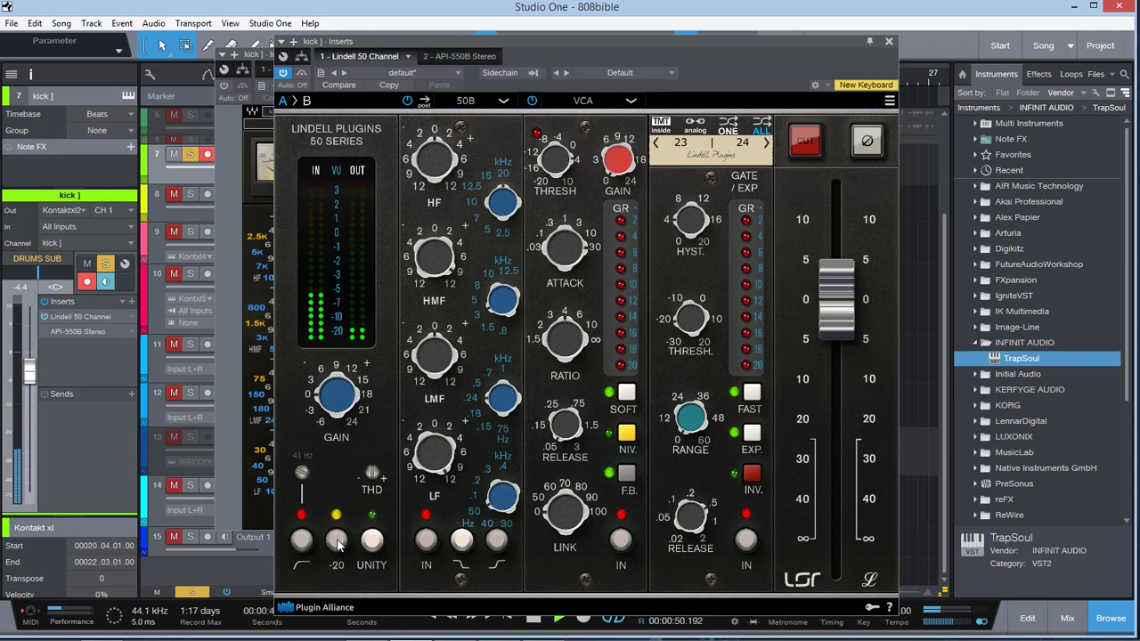
pyautogui.click(339, 546)
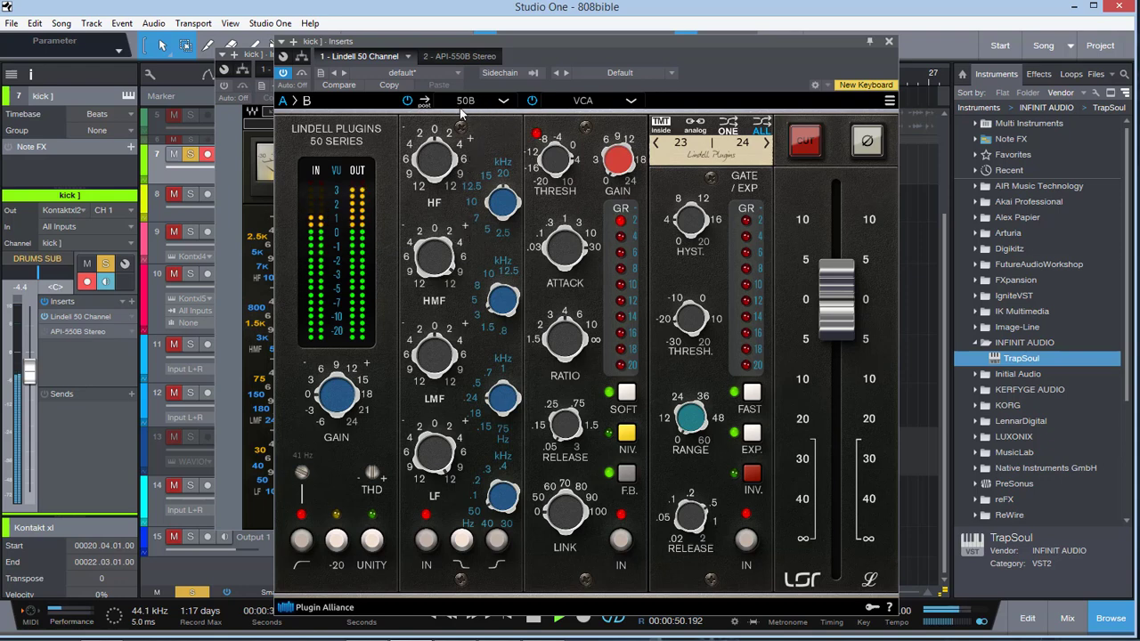
# - Change the kick's Lindell EQ model from 50B to 50A
pyautogui.click(504, 102)
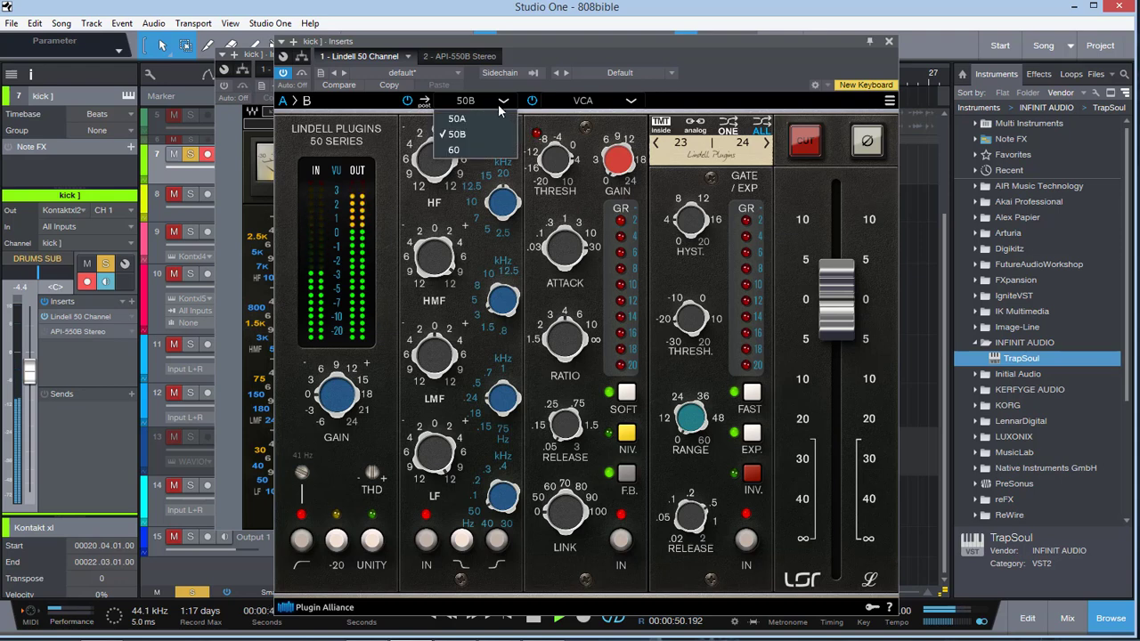
pyautogui.click(475, 121)
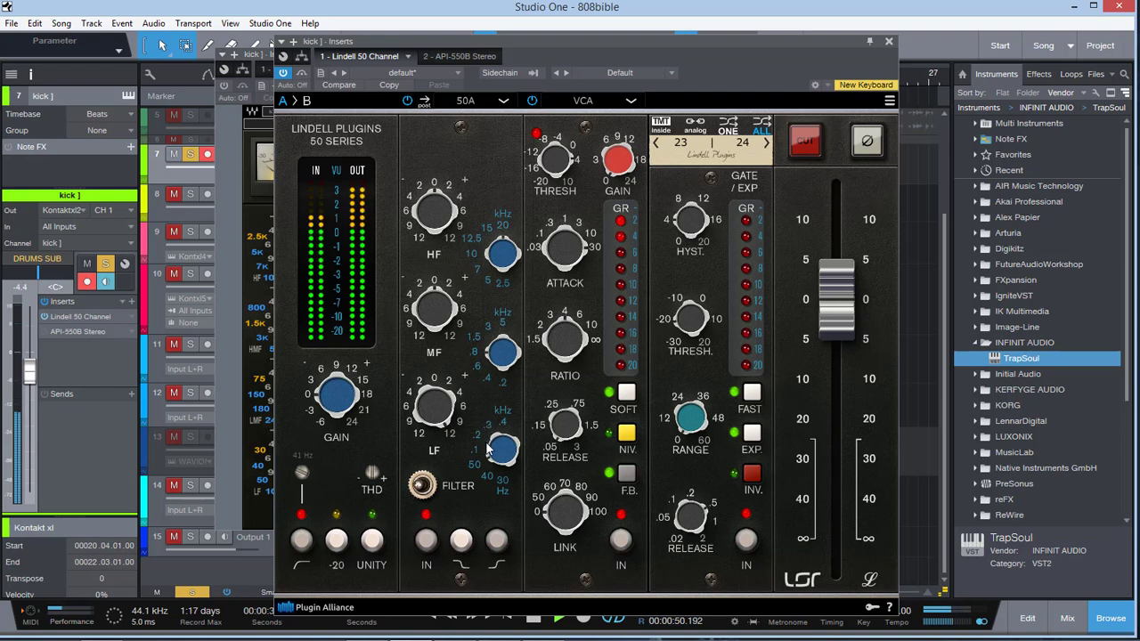
# - Open the kick's API-550B Stereo window briefly, then close it
pyautogui.click(89, 332)
pyautogui.click(89, 332)
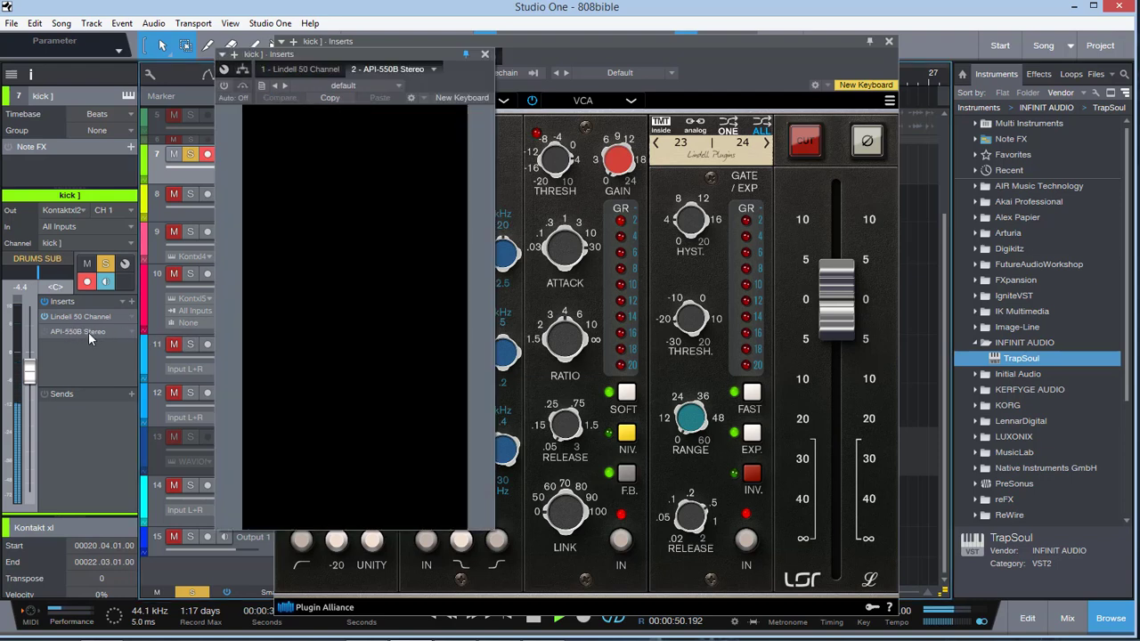
pyautogui.click(301, 326)
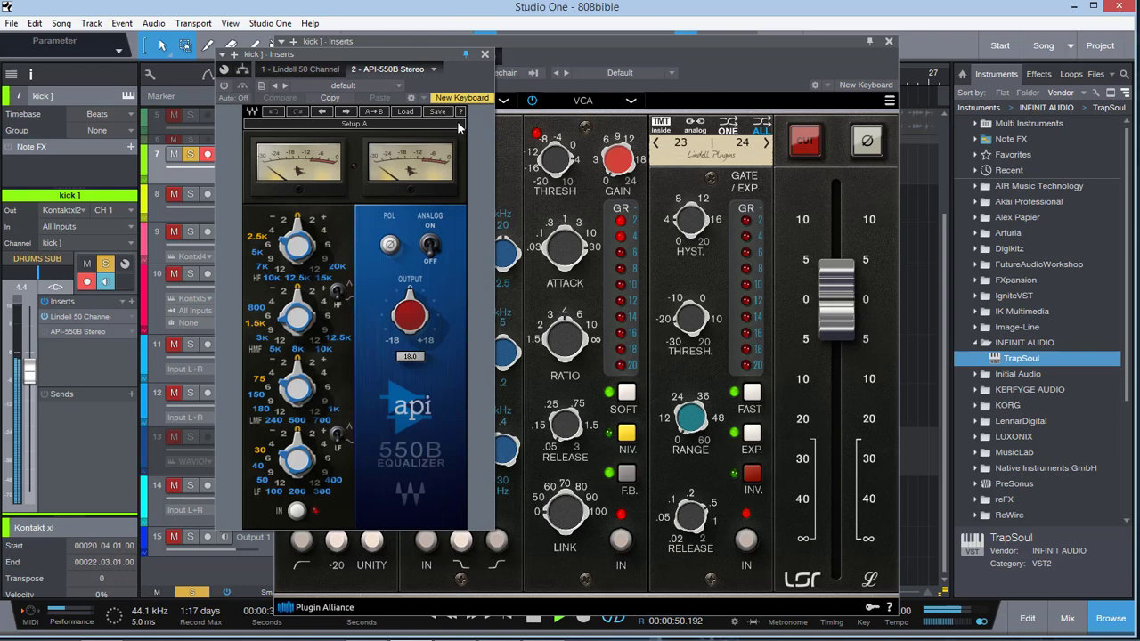
pyautogui.click(486, 55)
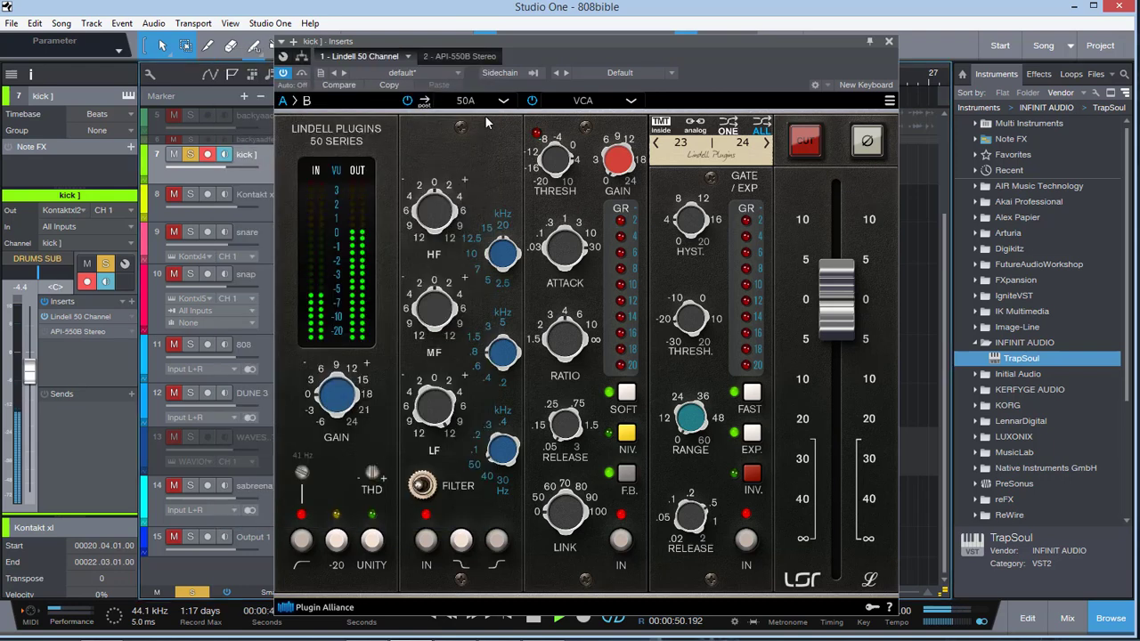
# - Switch the Lindell EQ to 50B, then try the graphic 60 model
pyautogui.click(504, 102)
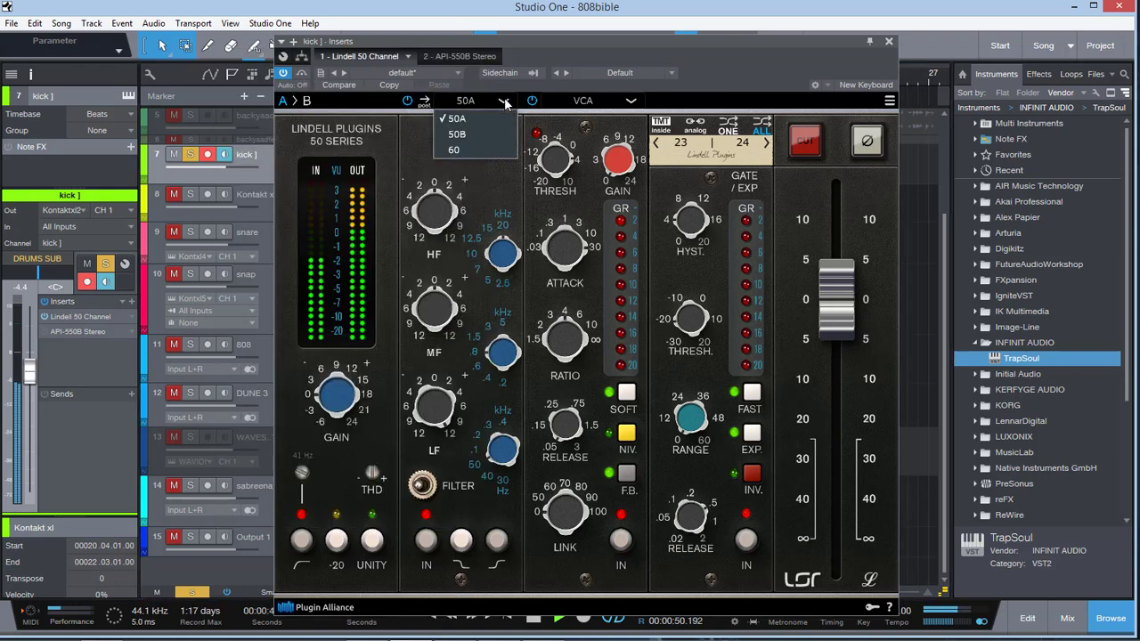
pyautogui.click(464, 135)
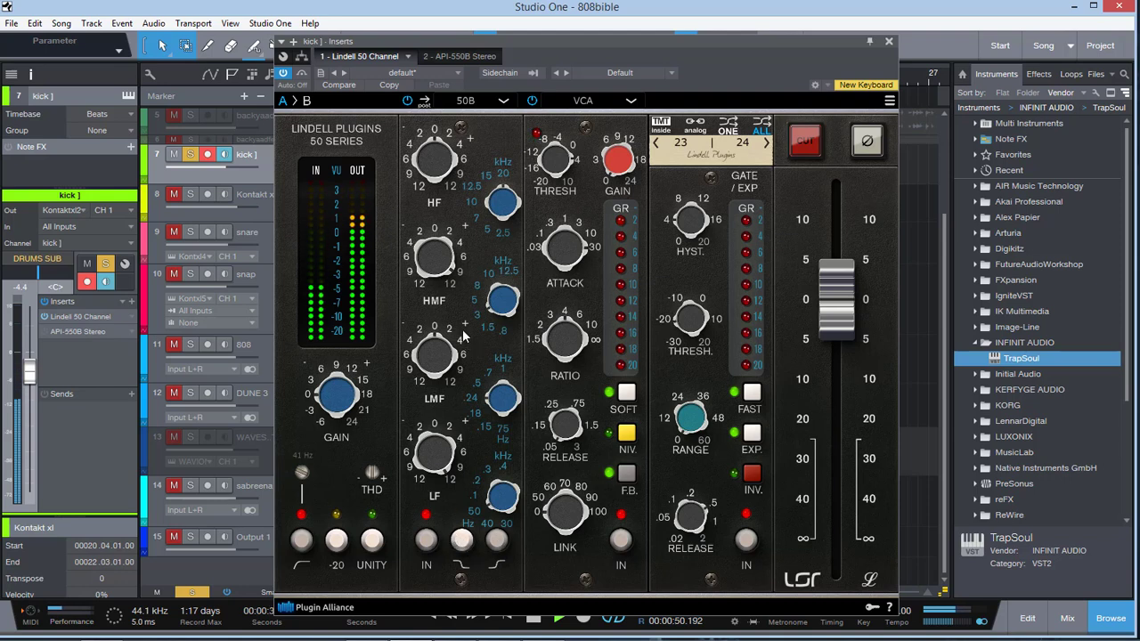
pyautogui.click(502, 104)
pyautogui.click(456, 152)
pyautogui.click(485, 101)
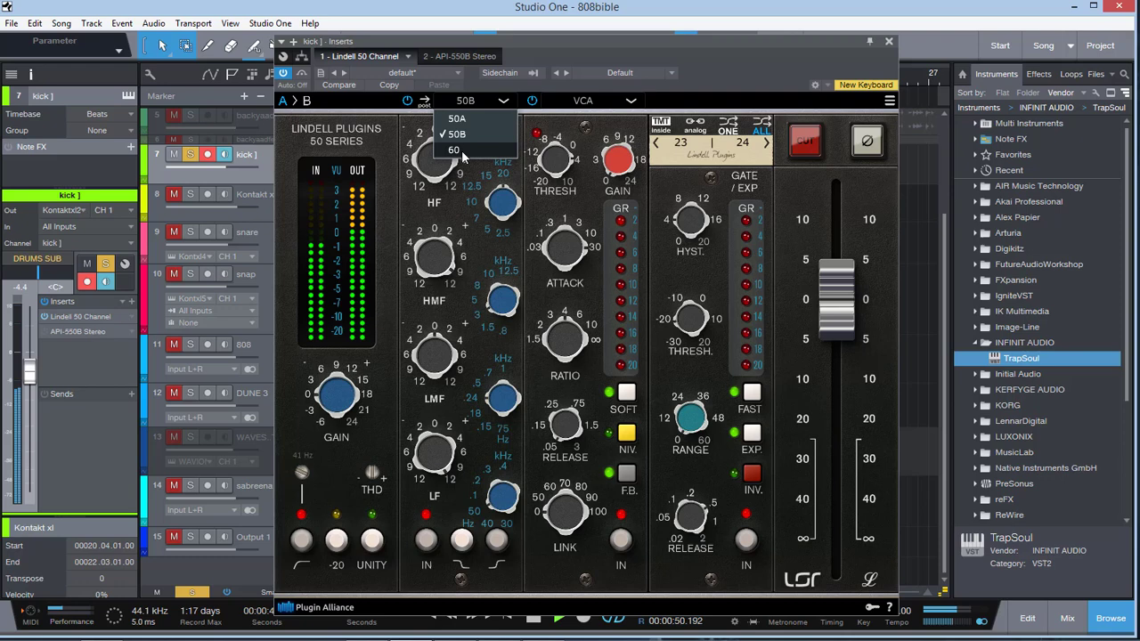
pyautogui.click(461, 149)
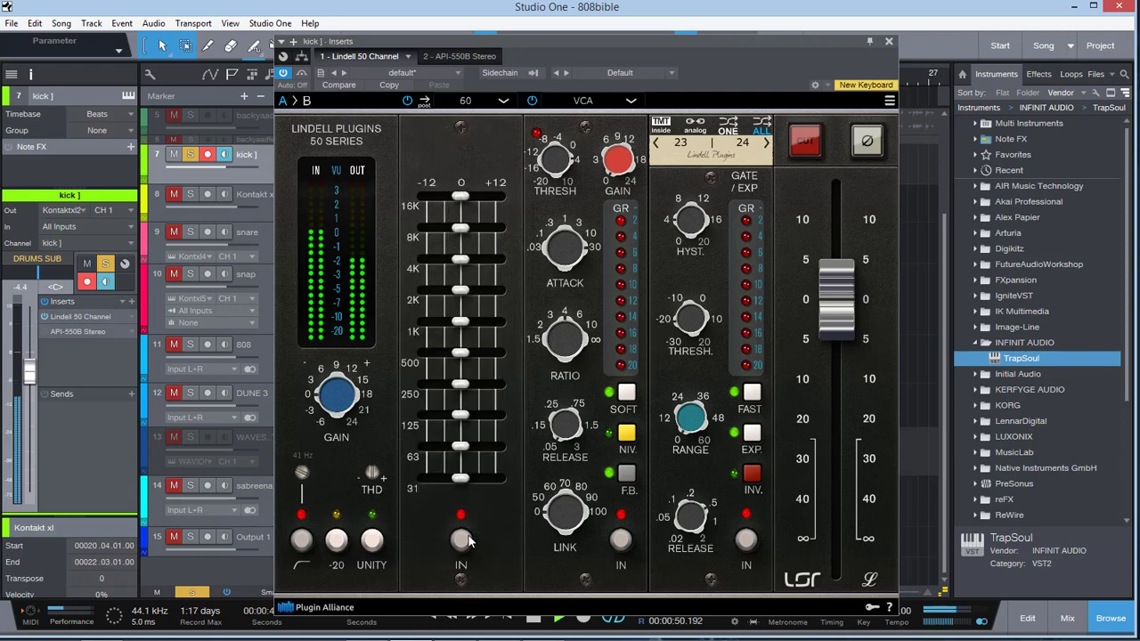
# - Flip the Lindell EQ between 50B and 50A, ending on 50B
pyautogui.click(503, 100)
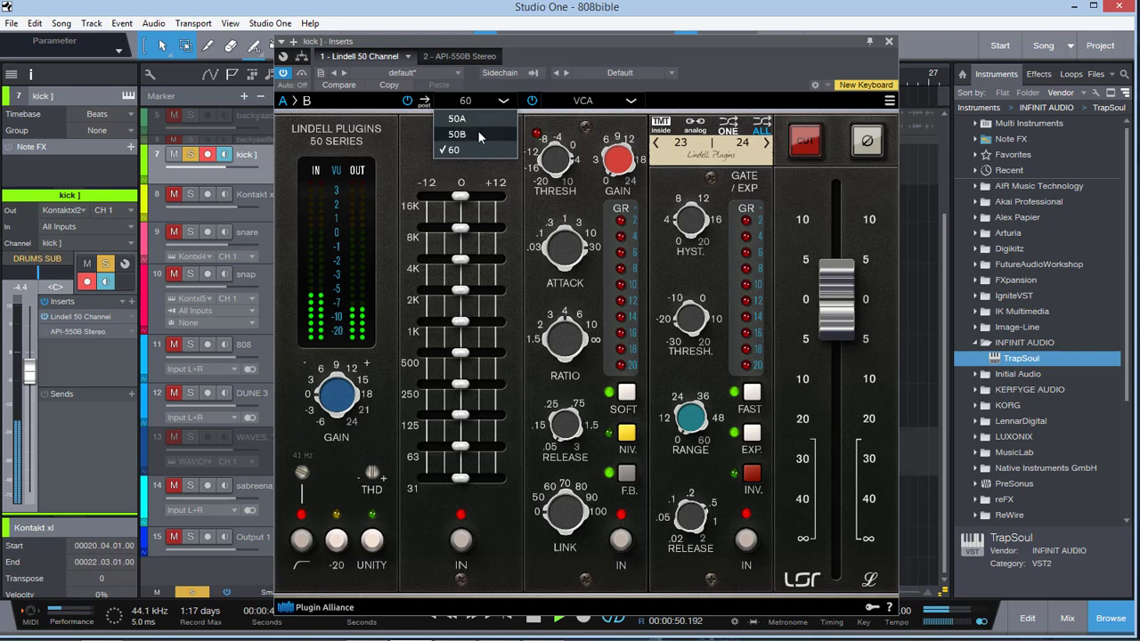
pyautogui.click(463, 134)
pyautogui.click(504, 102)
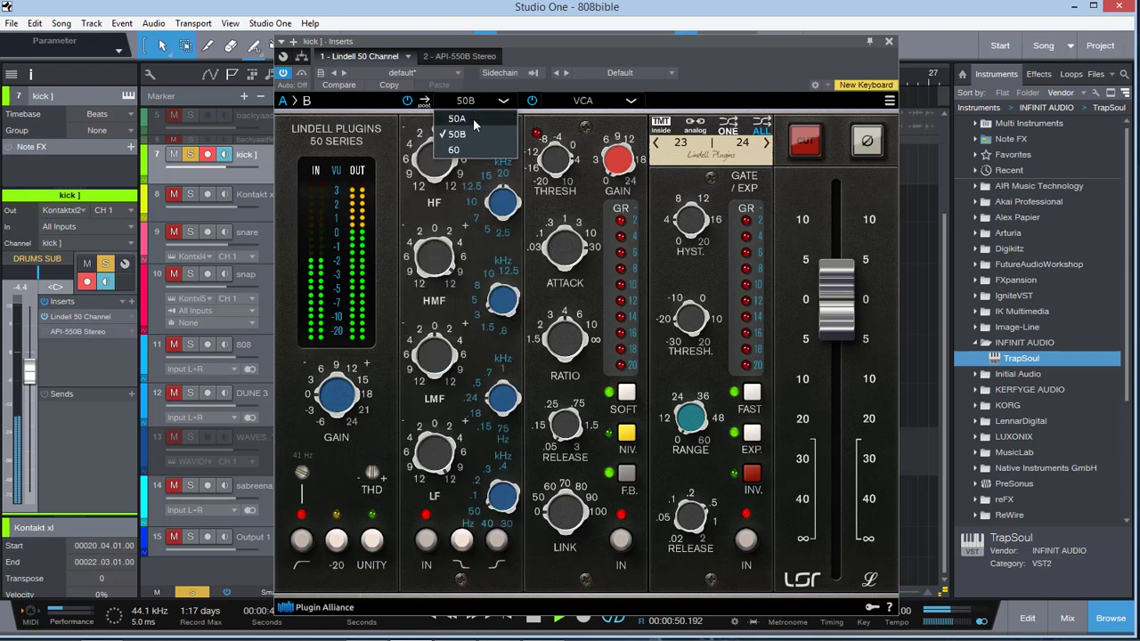
pyautogui.click(473, 127)
pyautogui.click(504, 100)
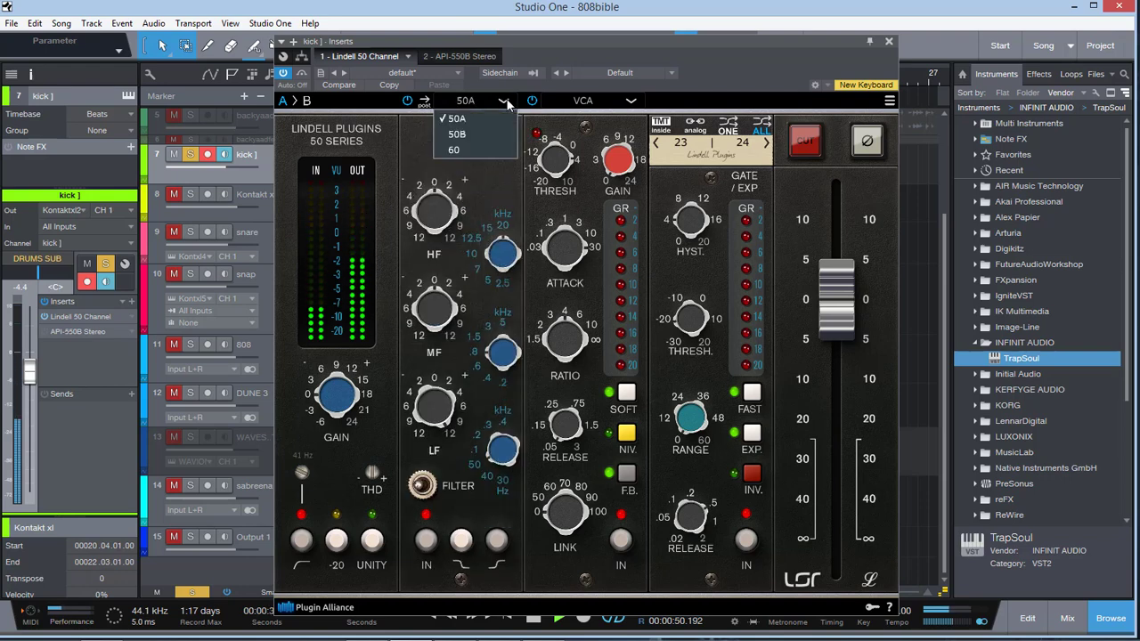
pyautogui.click(467, 132)
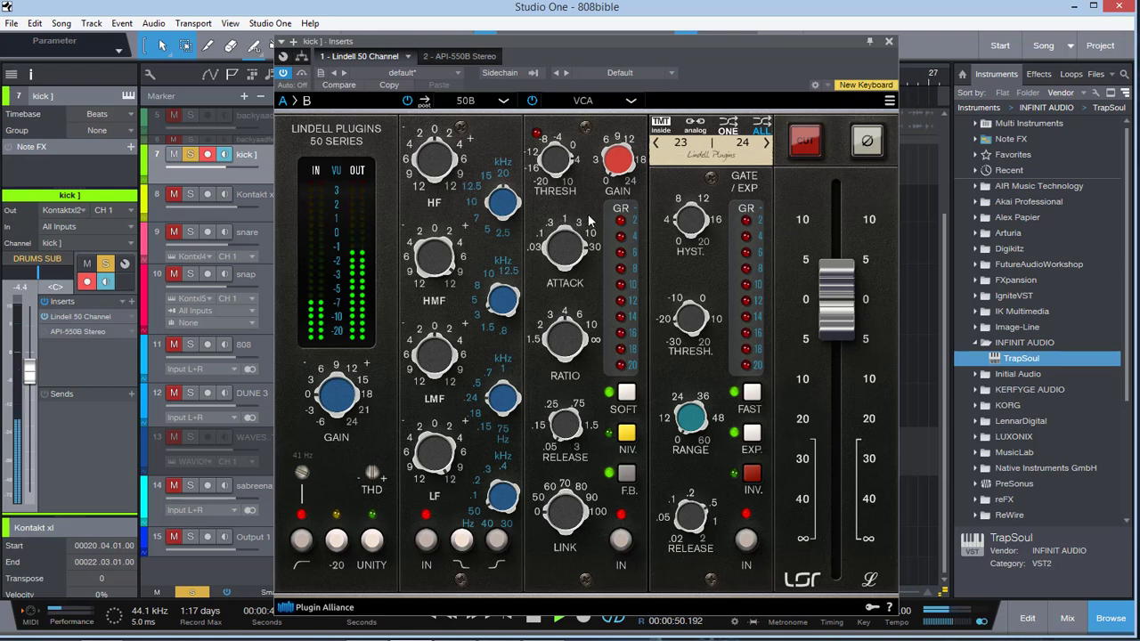
# - Try the FET compressor at 100% mix, 2.5 s release and 3:1 ratio, then revert to VCA
pyautogui.click(583, 100)
pyautogui.click(592, 121)
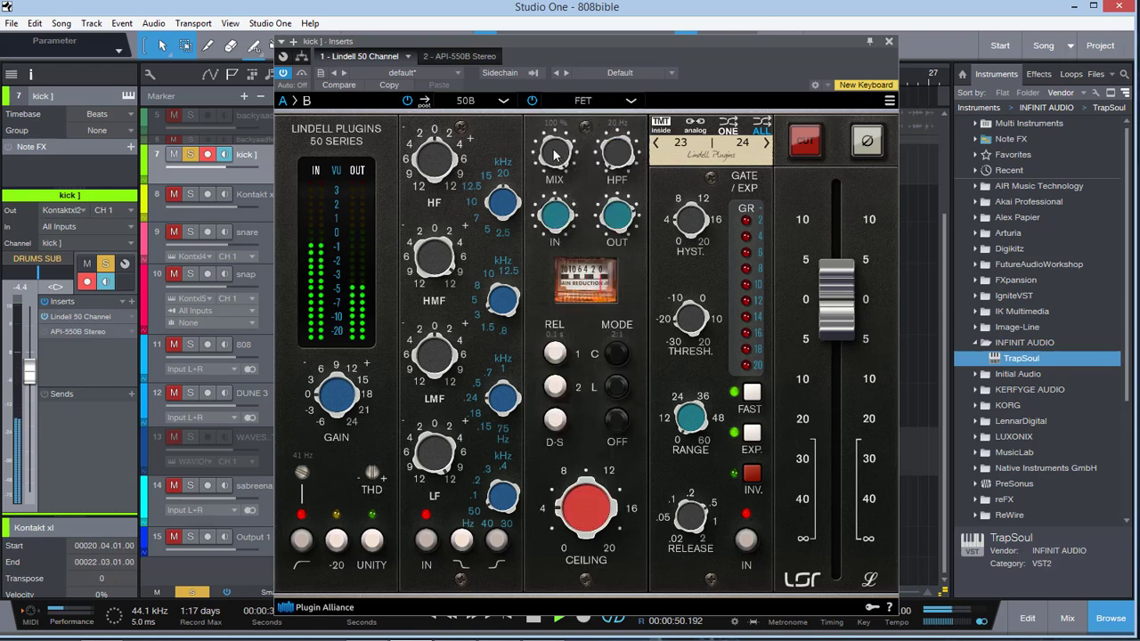
pyautogui.moveTo(562, 168); pyautogui.dragTo(558, 203)
pyautogui.moveTo(563, 314); pyautogui.dragTo(626, 228)
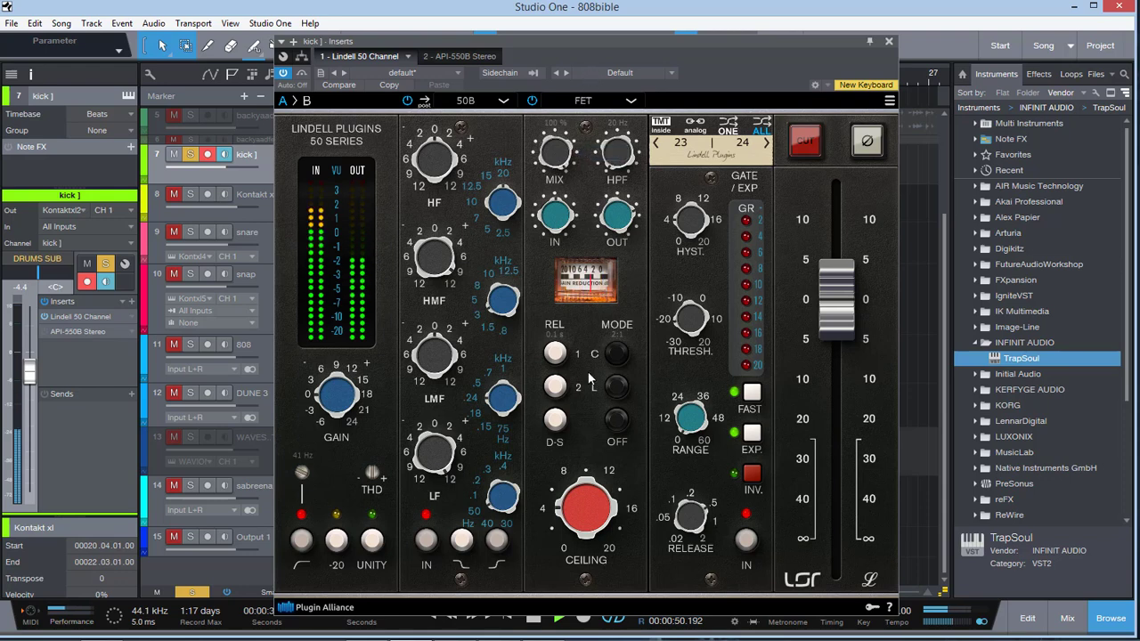
pyautogui.click(555, 387)
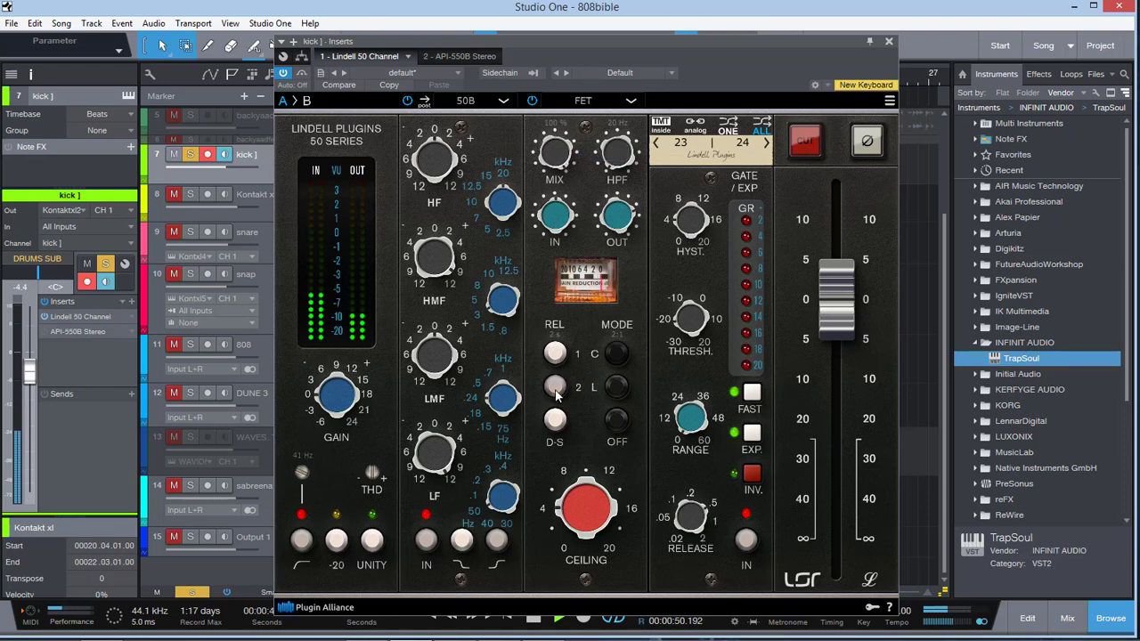
pyautogui.click(553, 354)
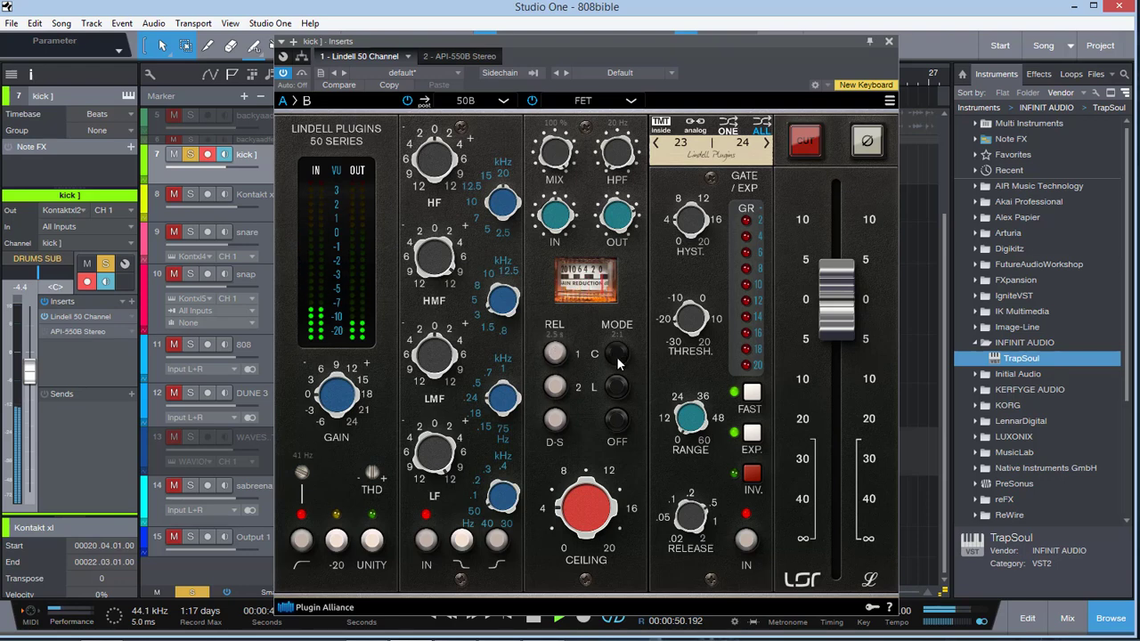
pyautogui.click(617, 392)
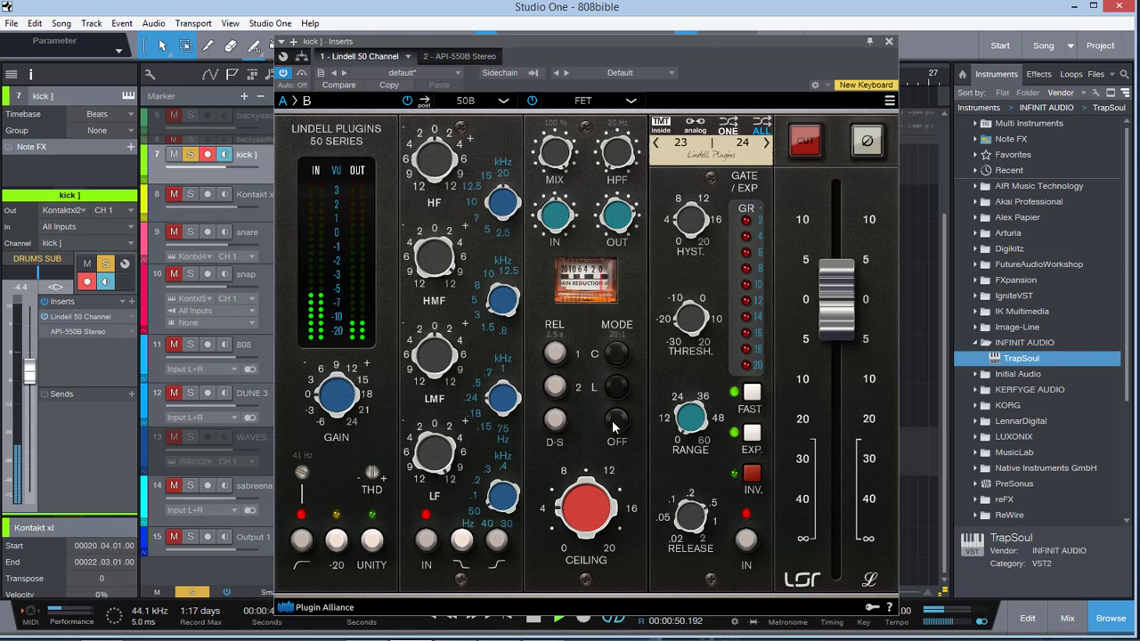
pyautogui.click(619, 388)
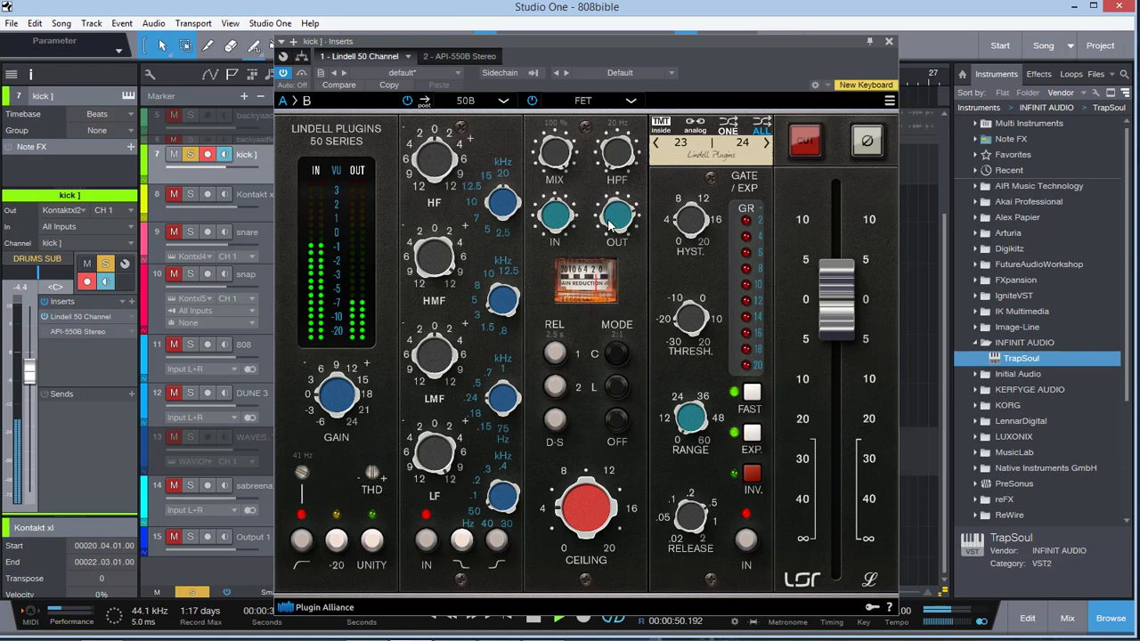
pyautogui.click(631, 100)
pyautogui.click(581, 121)
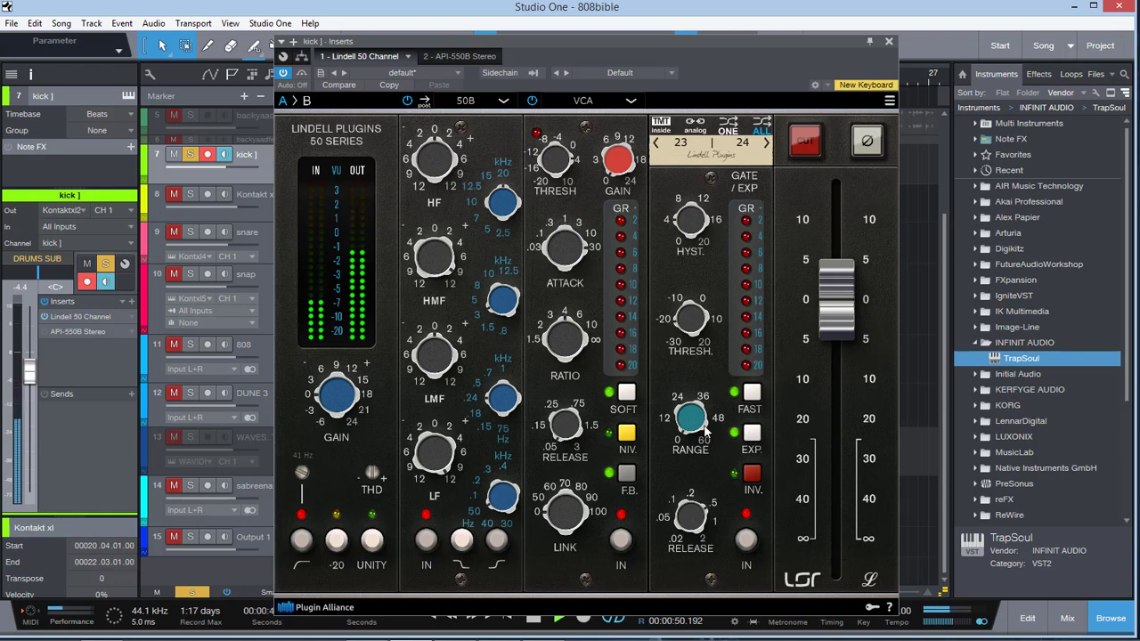
pyautogui.click(806, 146)
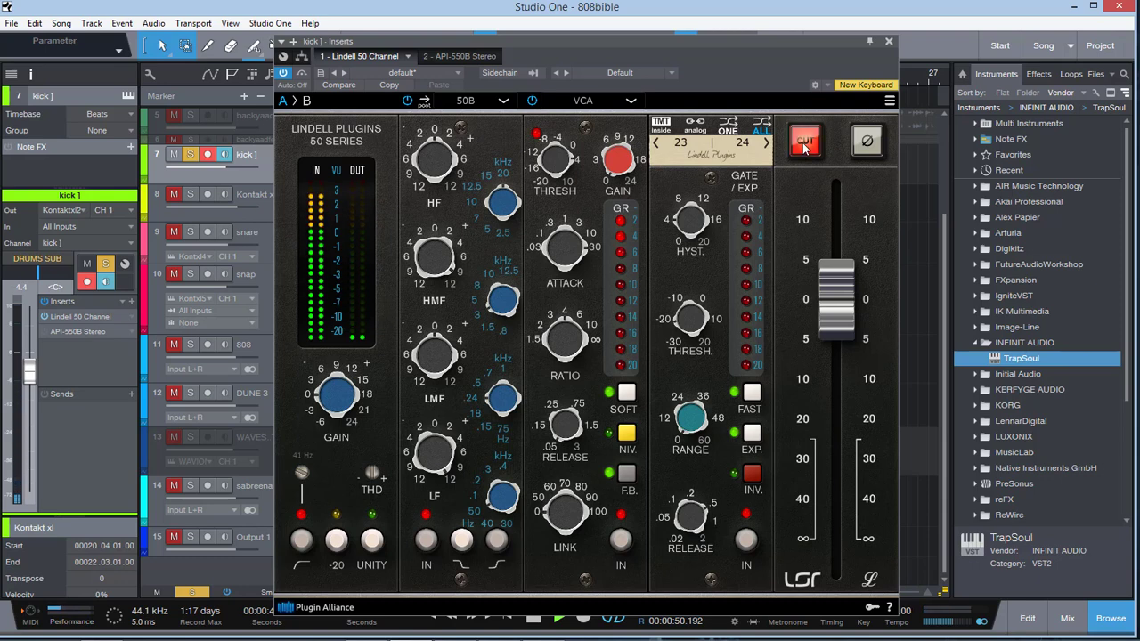
pyautogui.click(805, 146)
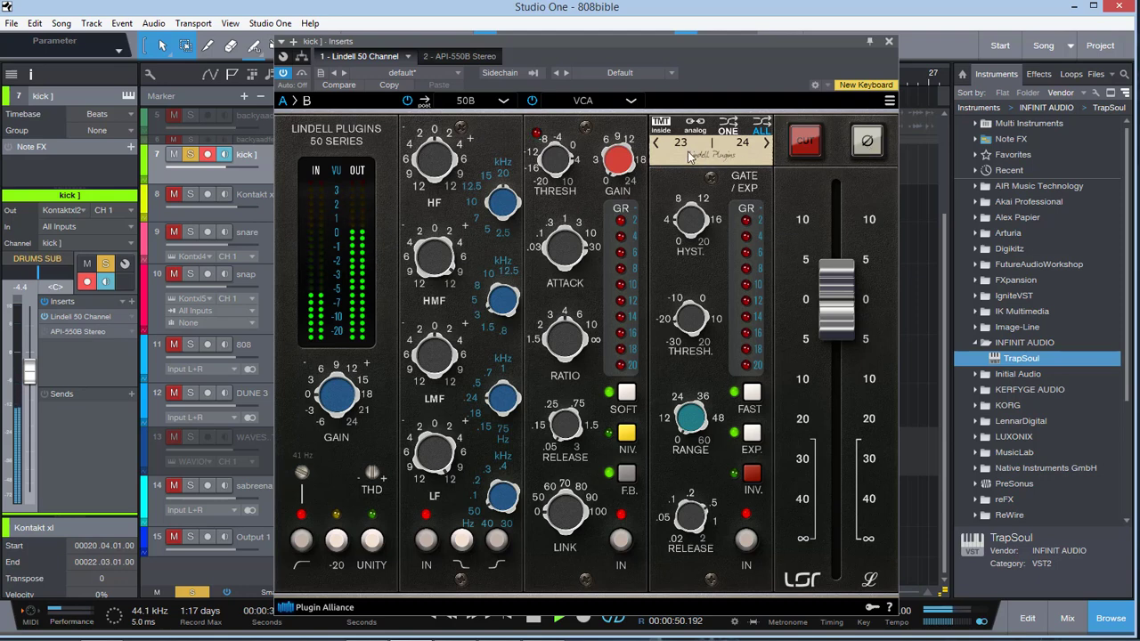
pyautogui.click(657, 142)
pyautogui.click(766, 143)
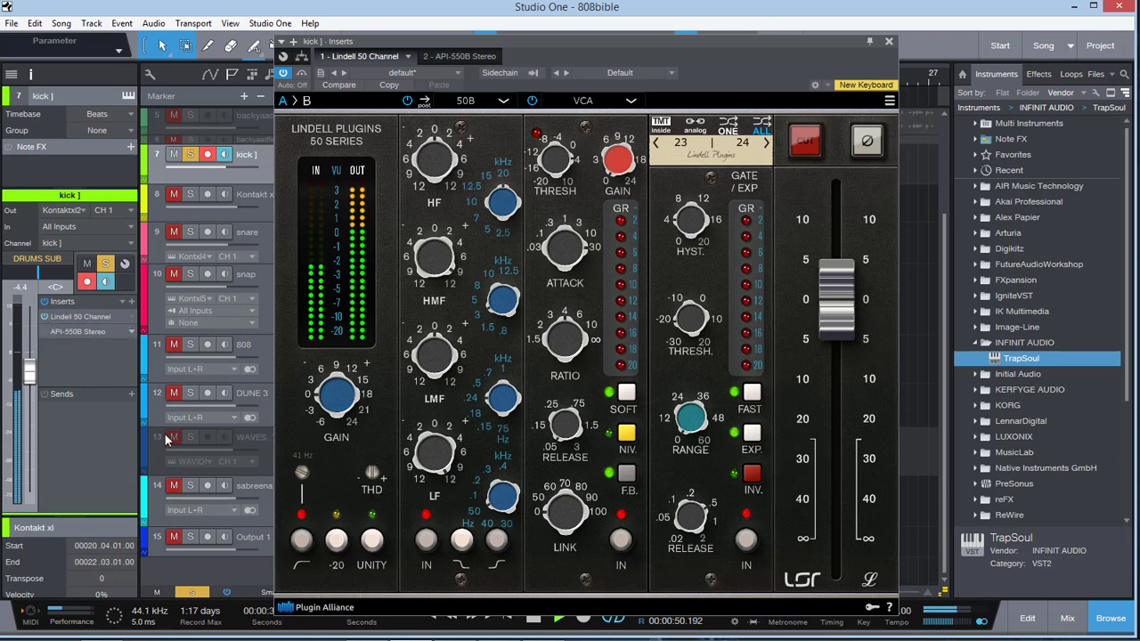
# - Remove the API-550B Stereo insert from the kick and close the channel-strip window
pyautogui.rightClick(130, 333)
pyautogui.click(187, 470)
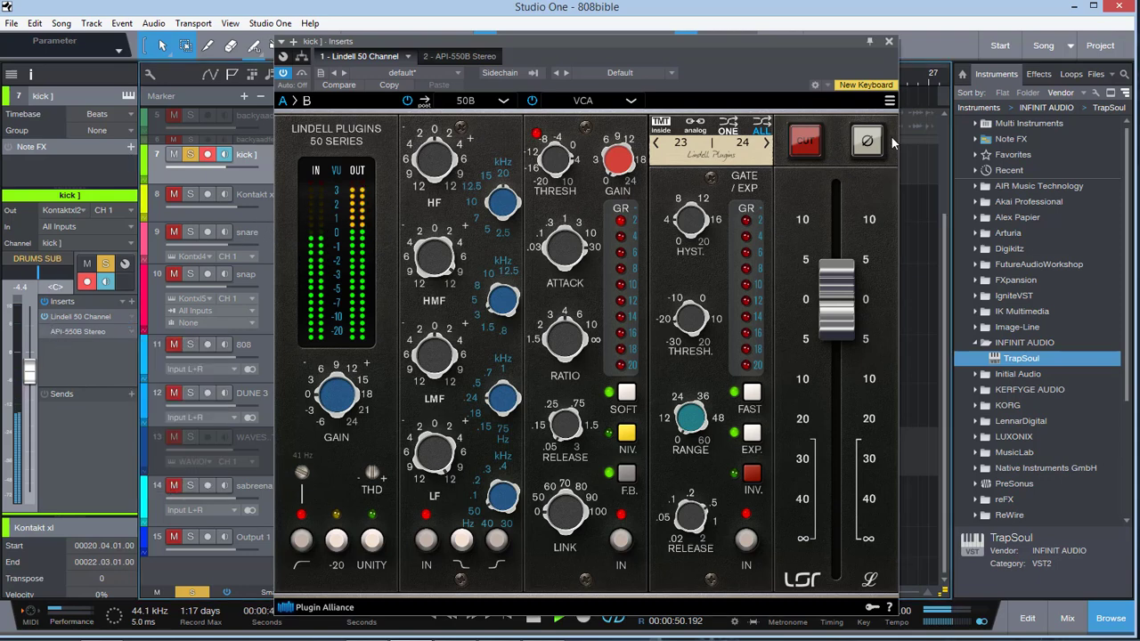
pyautogui.click(888, 40)
# - Solo Kontakt xl and snare, glance at the Console, and reselect the kick track
pyautogui.click(189, 194)
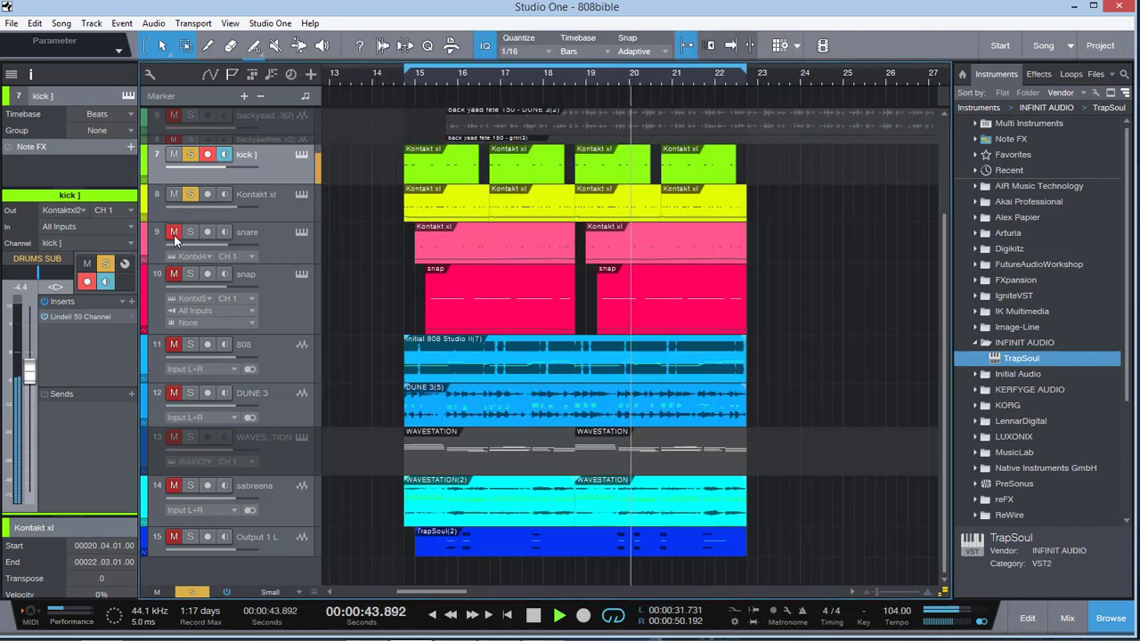
pyautogui.click(190, 231)
pyautogui.click(291, 301)
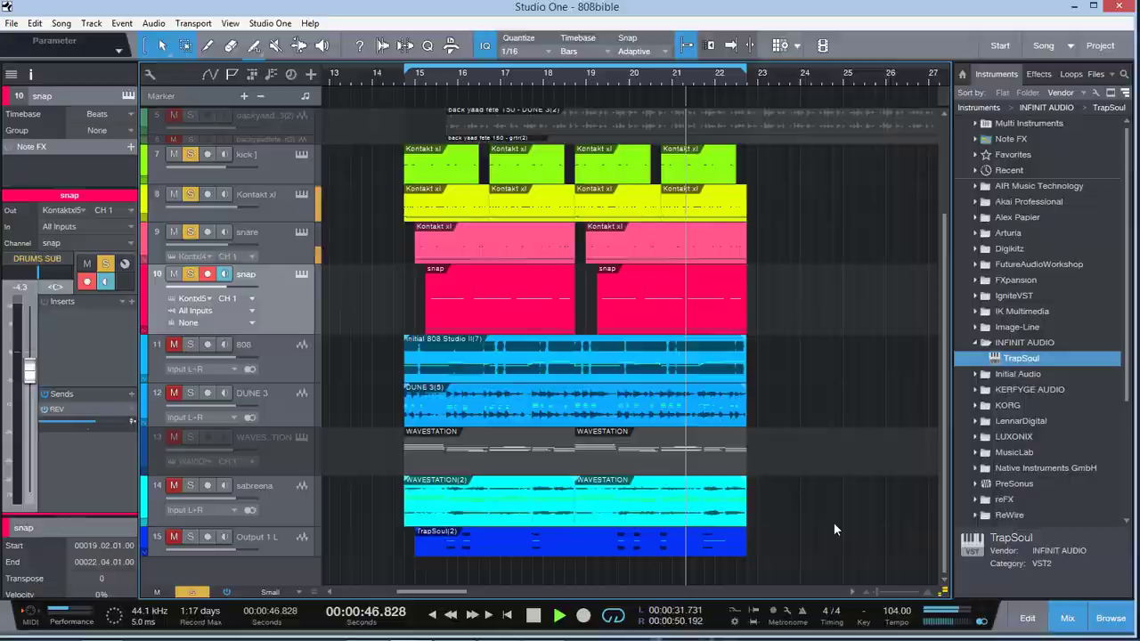
pyautogui.press('F3')
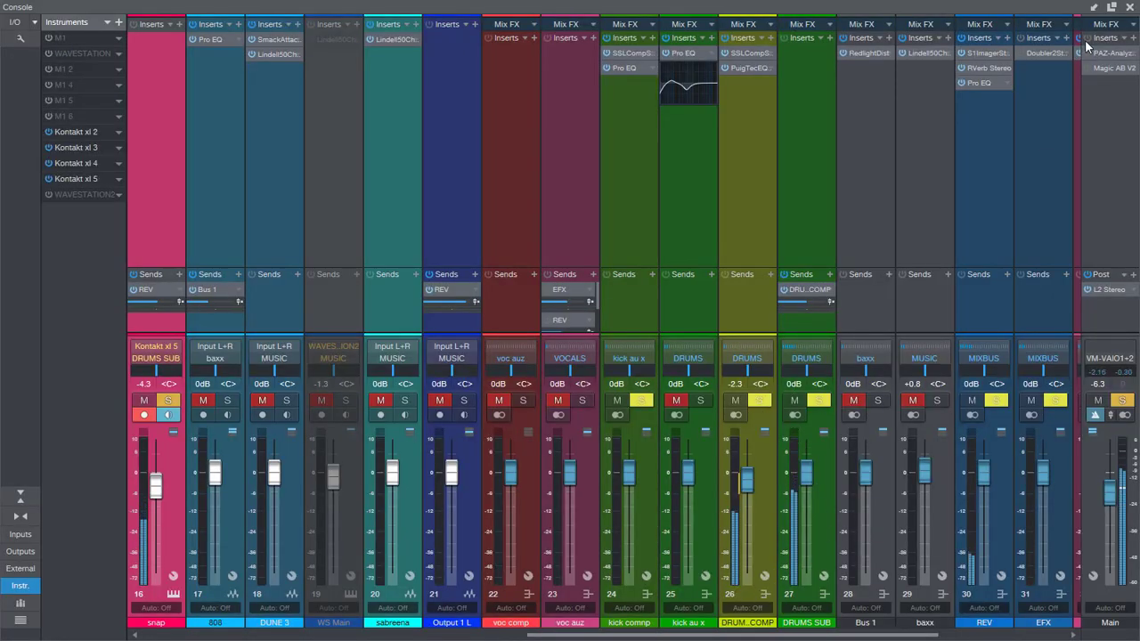
pyautogui.click(1130, 8)
pyautogui.click(276, 166)
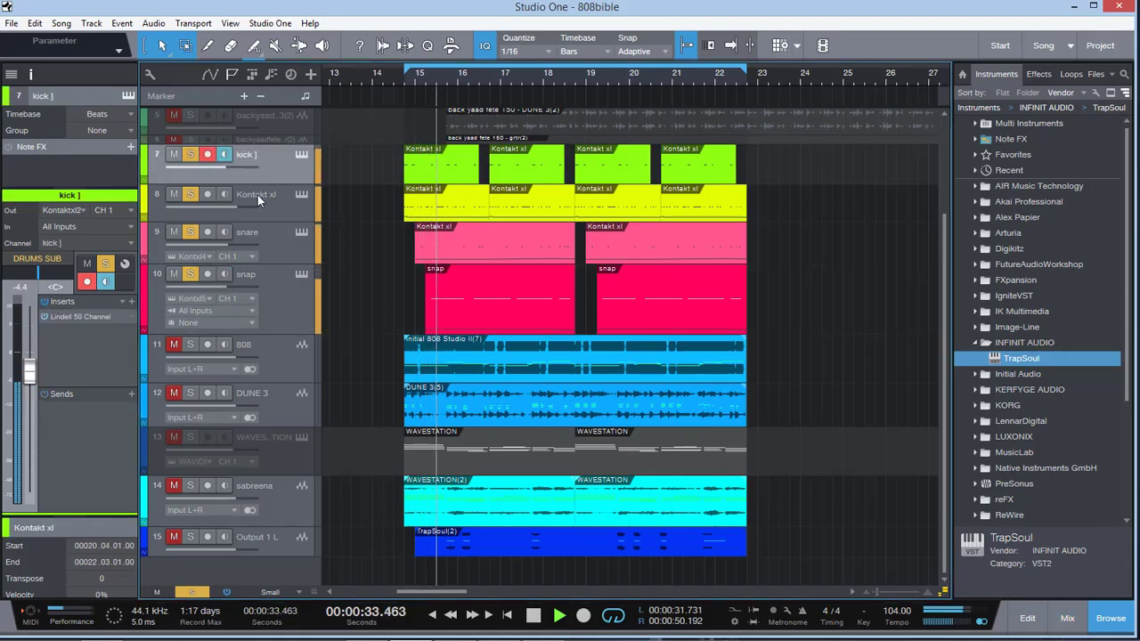
# - Reopen the kick's Lindell 50 Channel editor and mute the snare and Kontakt xl tracks
pyautogui.click(72, 318)
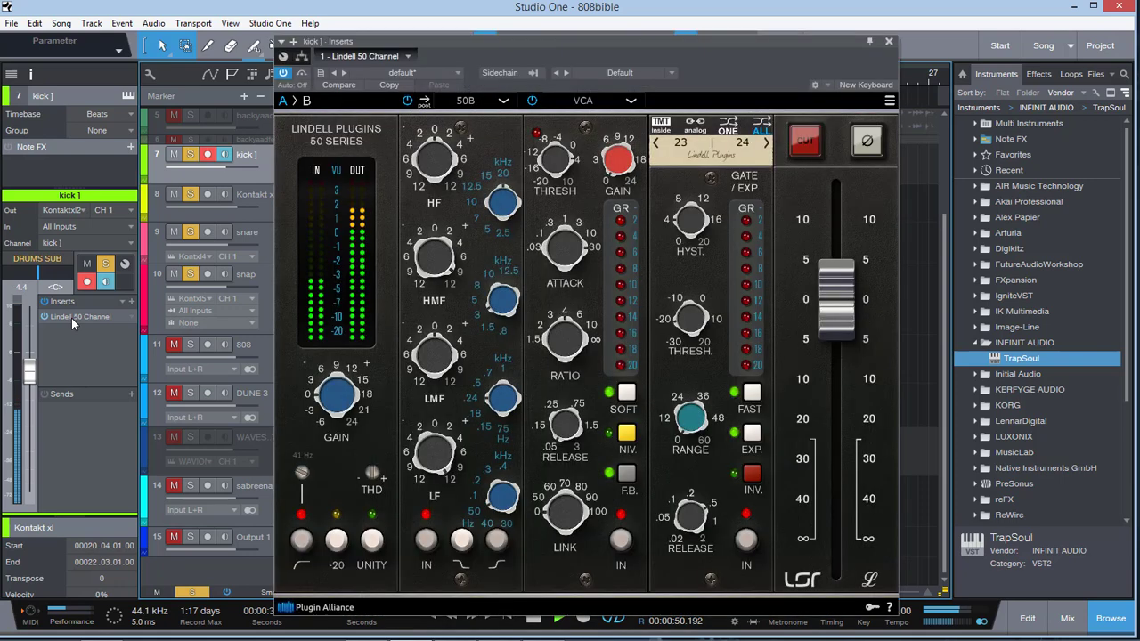
pyautogui.moveTo(678, 45); pyautogui.dragTo(814, 20)
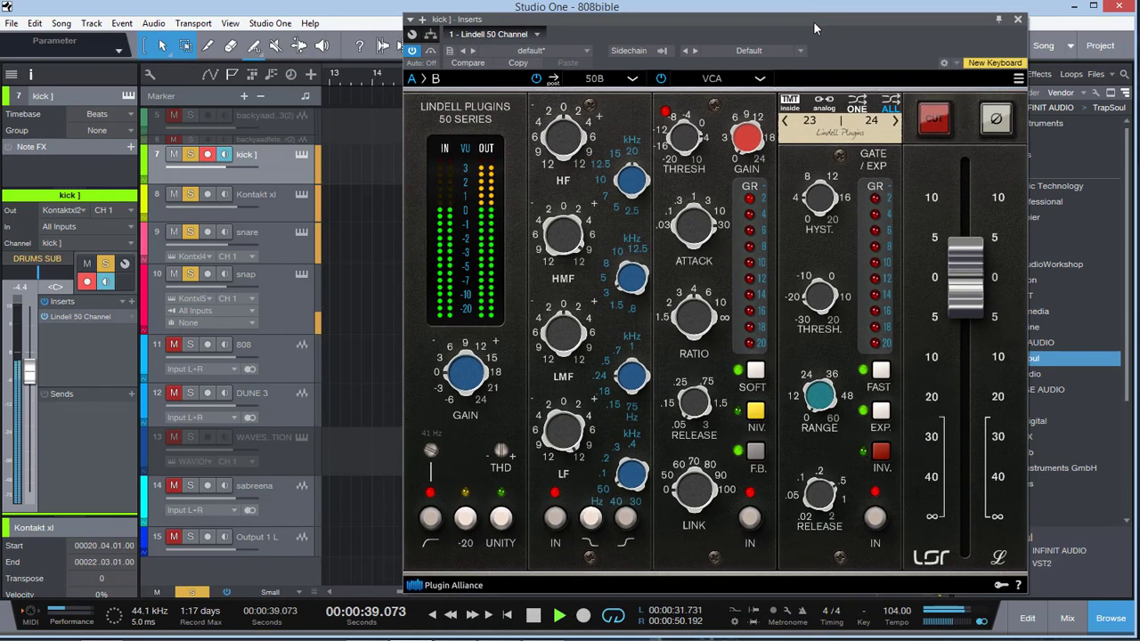
pyautogui.click(170, 234)
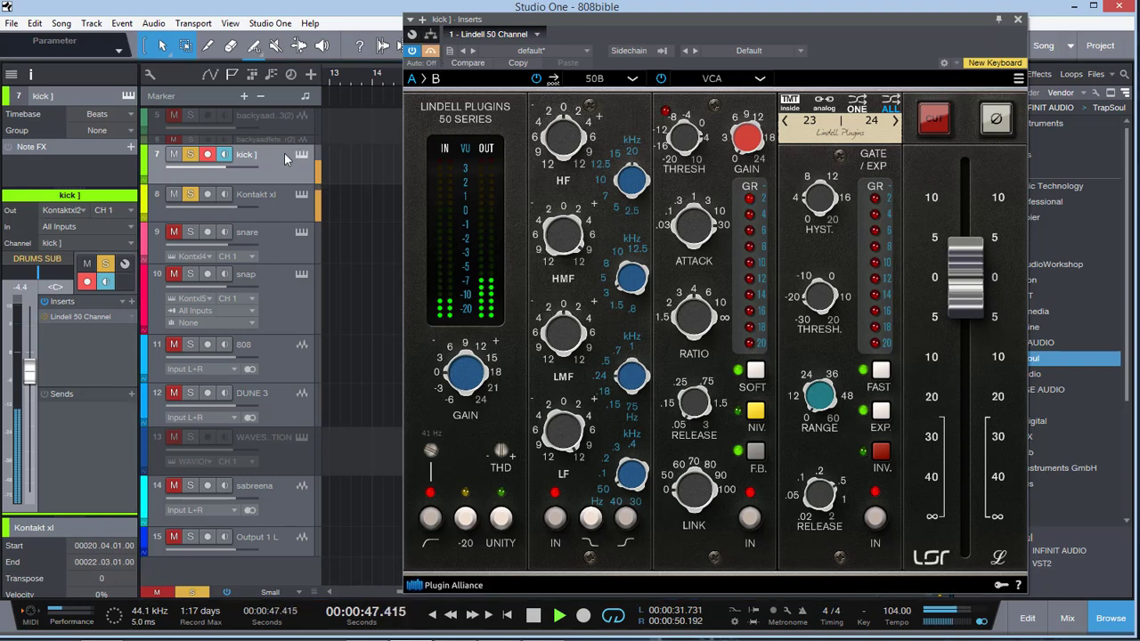
pyautogui.click(171, 195)
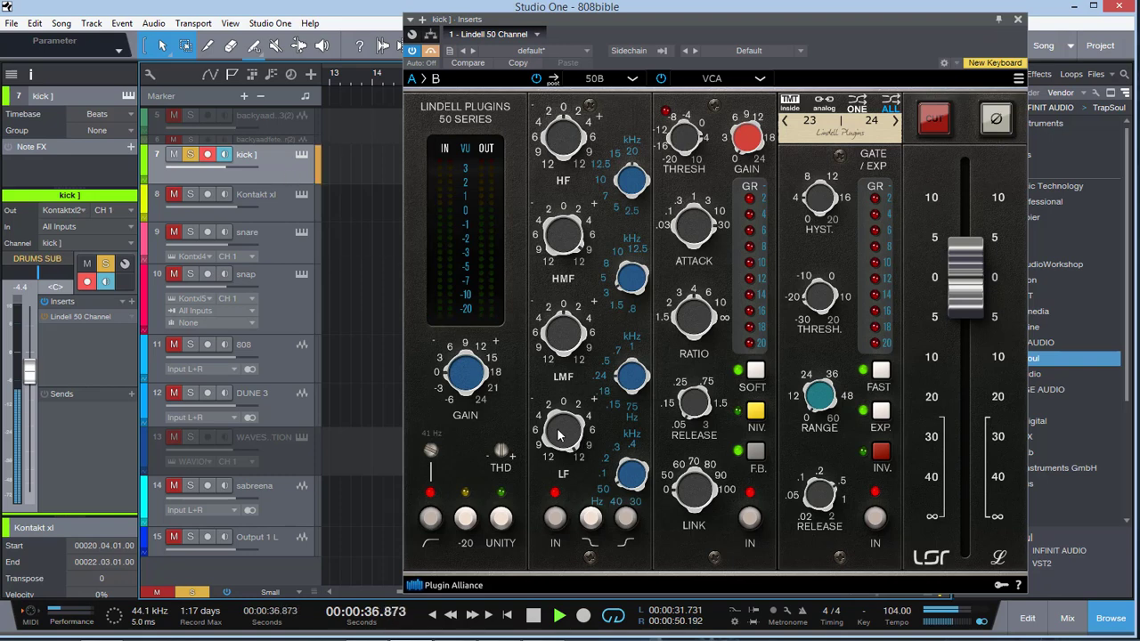
# - Toggle the kick's Lindell LF EQ band off and back on to compare
pyautogui.moveTo(558, 434)
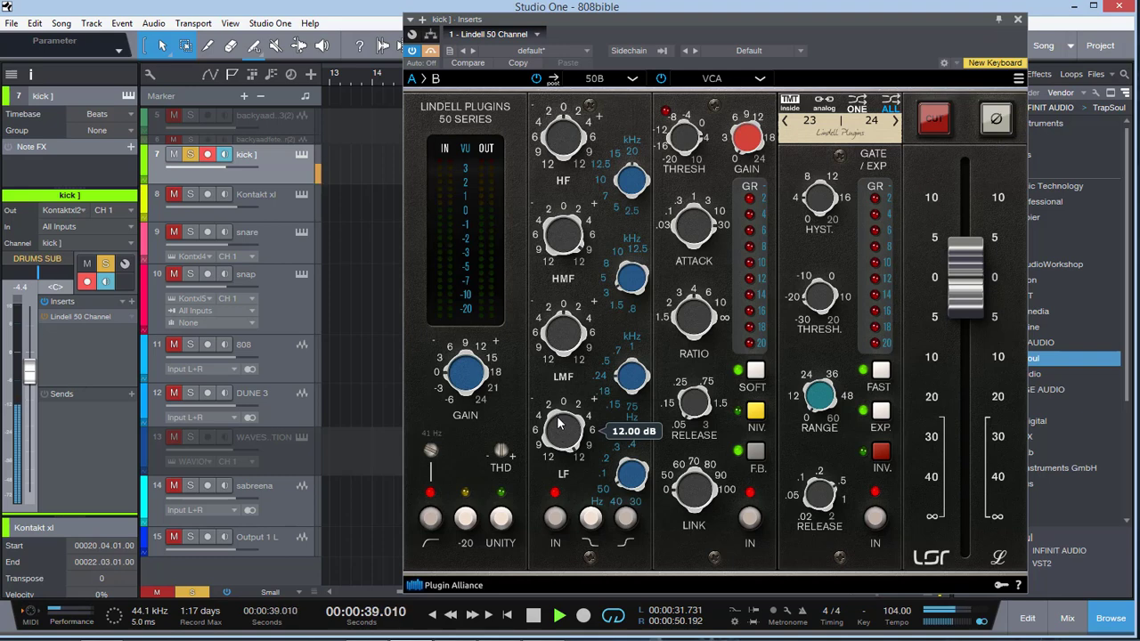
pyautogui.moveTo(630, 480)
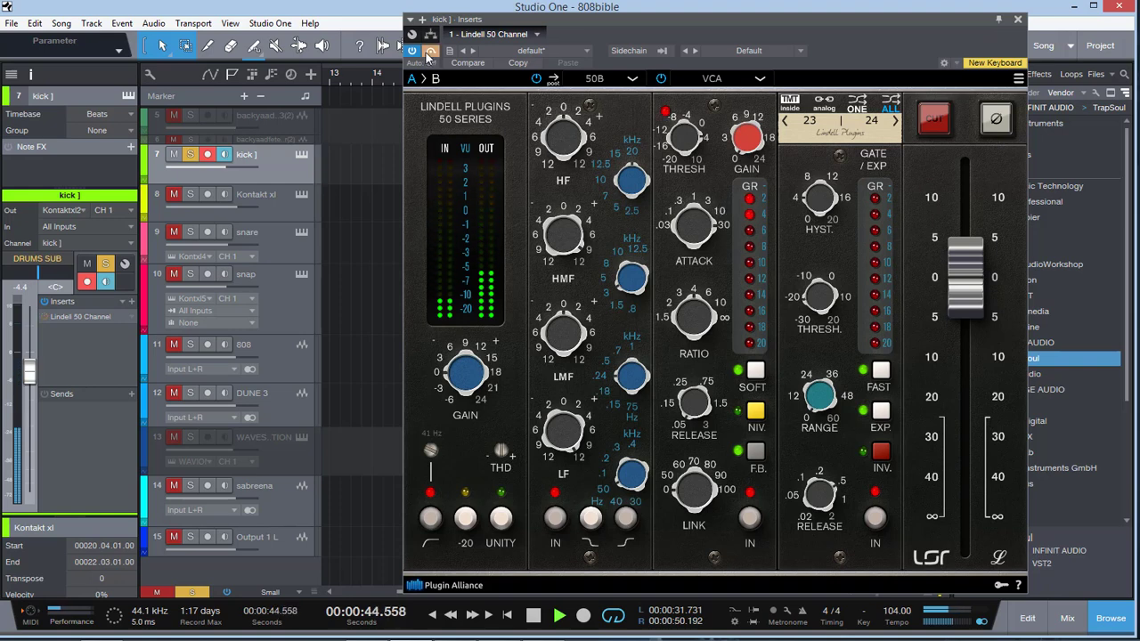
pyautogui.click(557, 520)
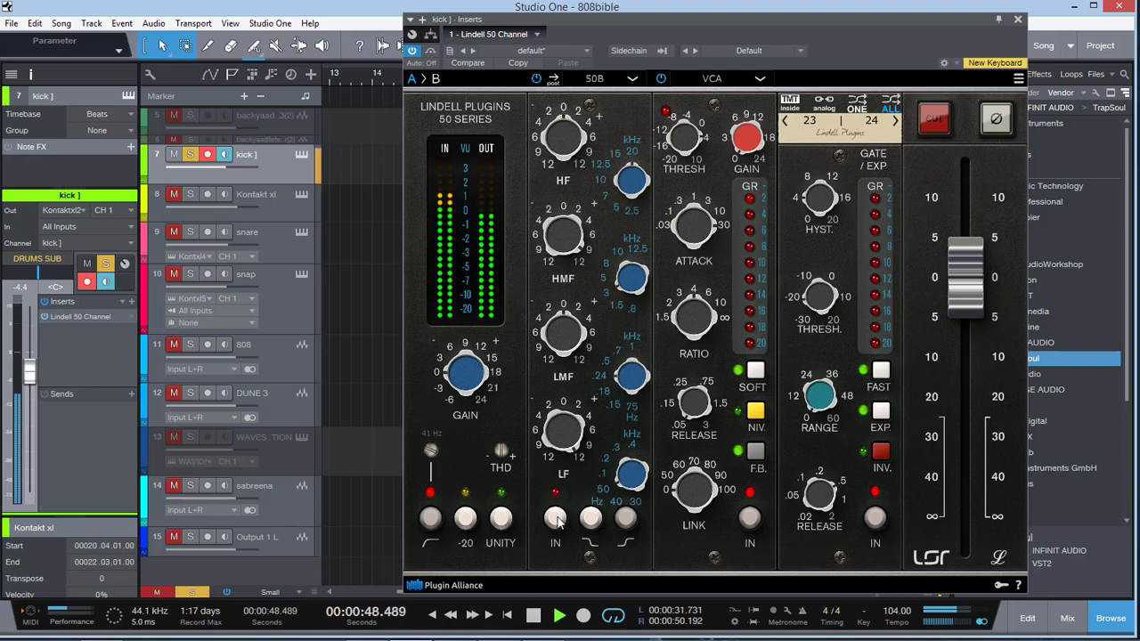
pyautogui.click(557, 519)
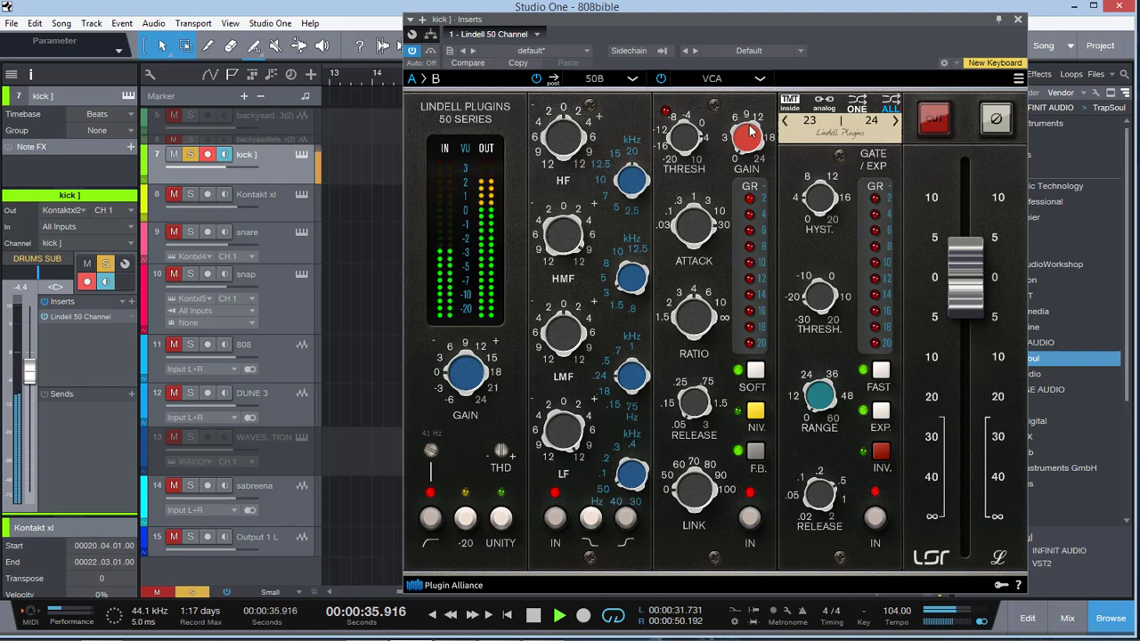
# - Close the channel strip, unmute Kontakt xl and snare, and select the snare track
pyautogui.click(1018, 20)
pyautogui.click(207, 213)
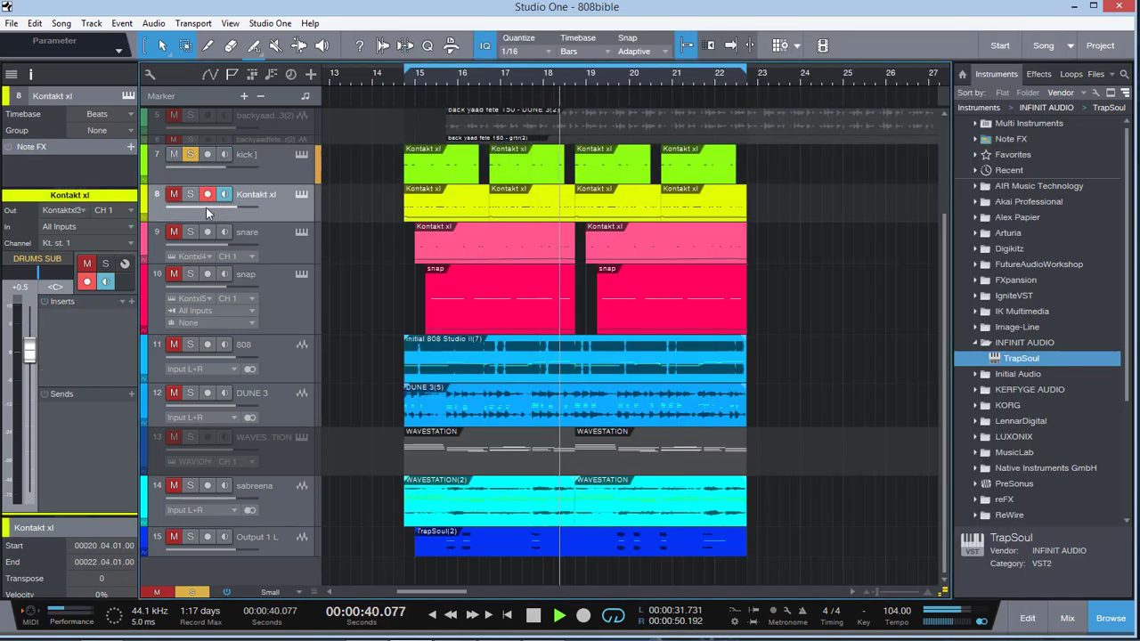
pyautogui.click(174, 194)
pyautogui.click(174, 232)
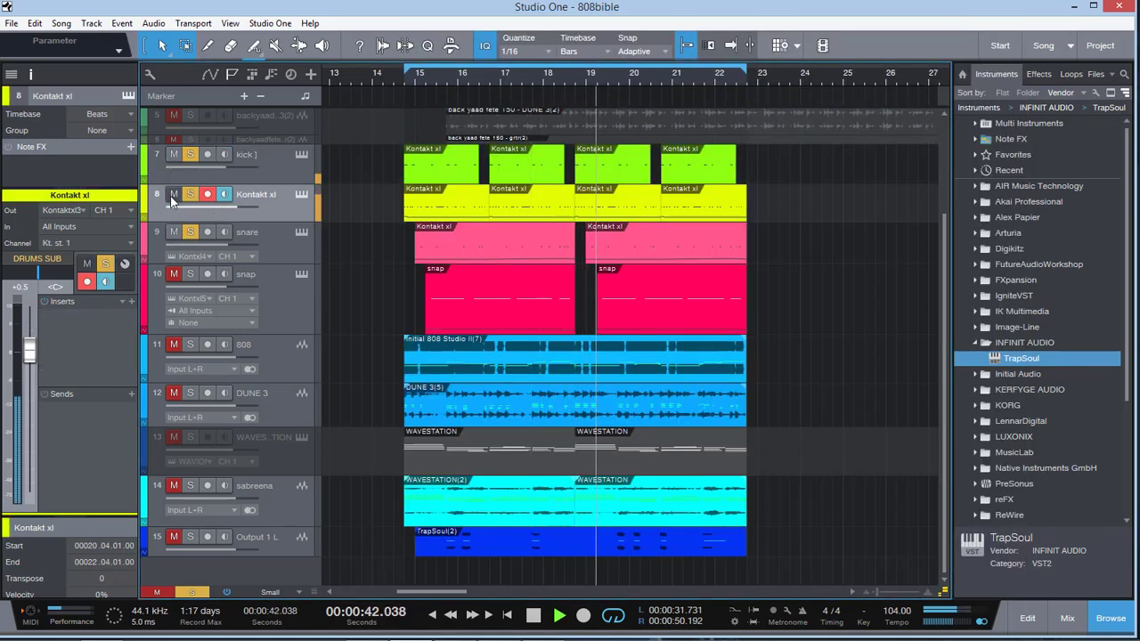
pyautogui.click(275, 244)
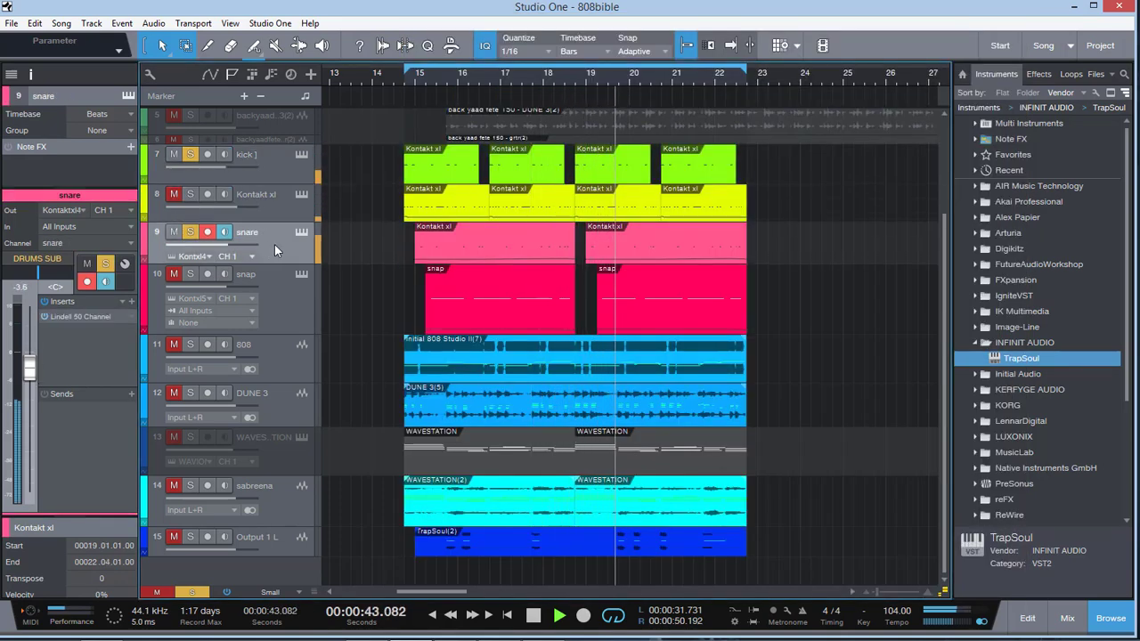
# - Open the snare's Lindell 50 Channel strip and bypass it to compare the sound
pyautogui.doubleClick(81, 316)
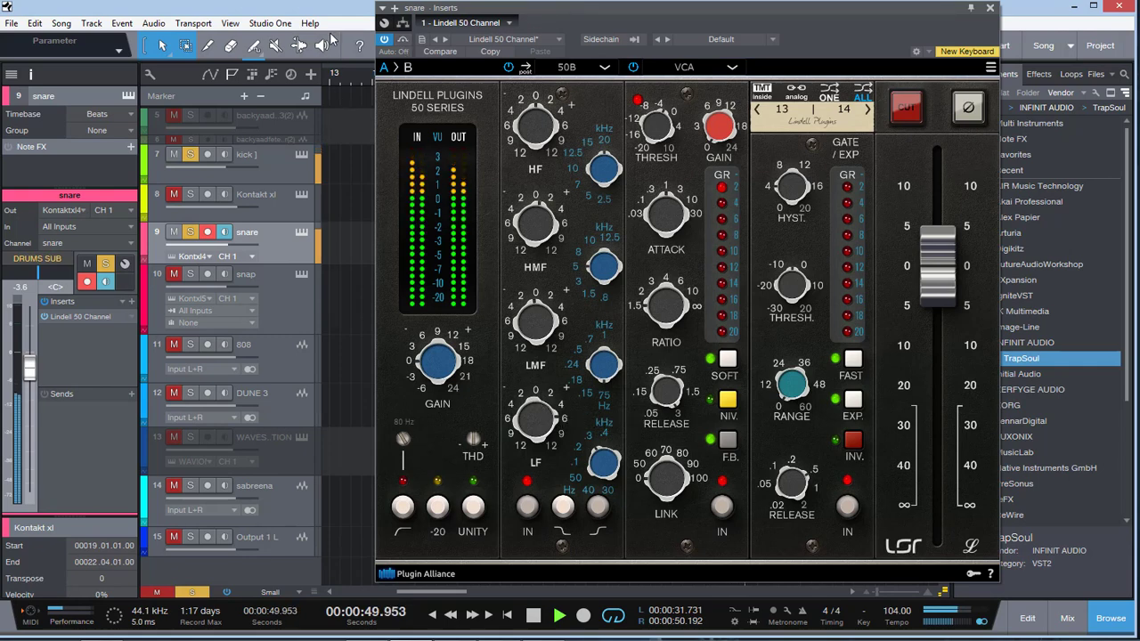
pyautogui.click(402, 41)
# - Look over the insert plugins on the snap, 808 and DUNE 3 tracks
pyautogui.click(297, 304)
pyautogui.click(283, 362)
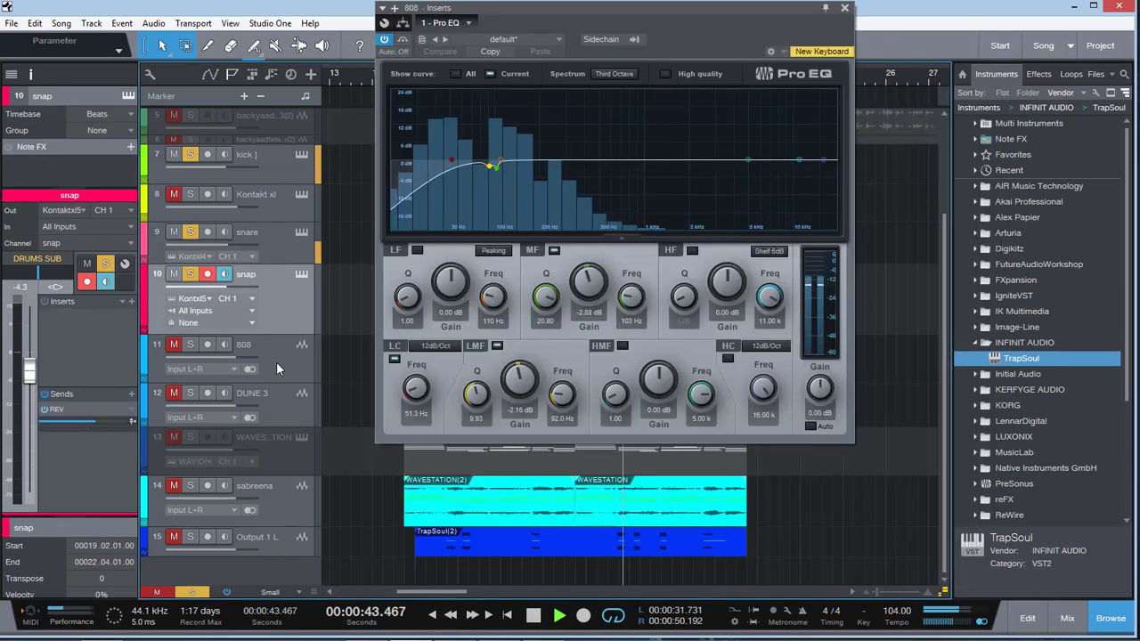
pyautogui.click(271, 399)
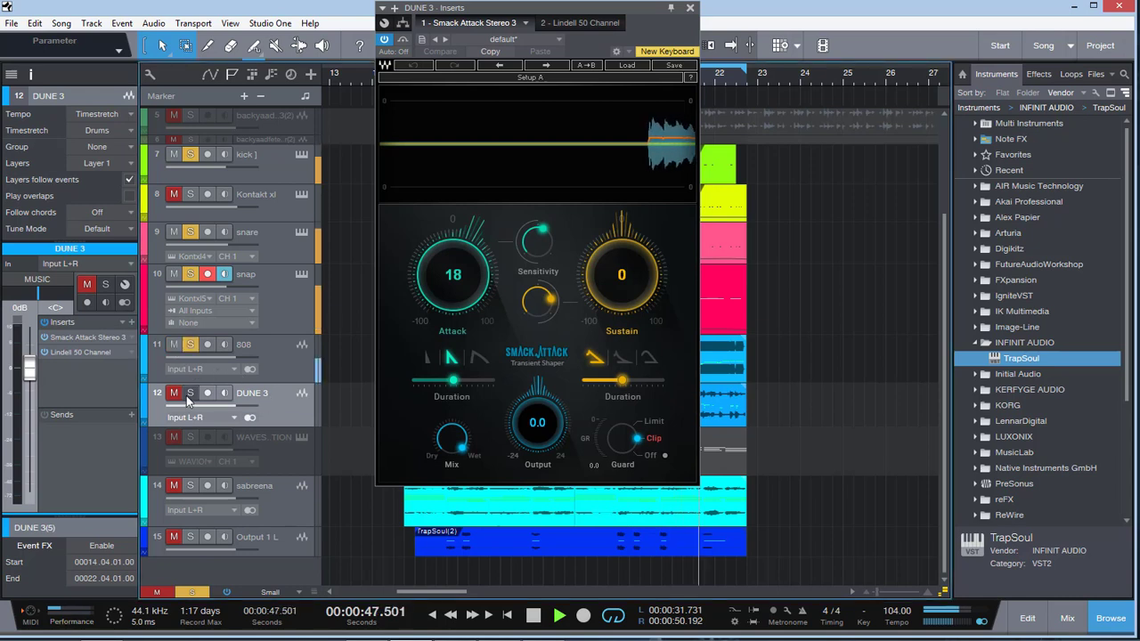
# - Solo DUNE 3, keep the snare muted, and open DUNE 3's Lindell 50 Channel strip
pyautogui.click(190, 393)
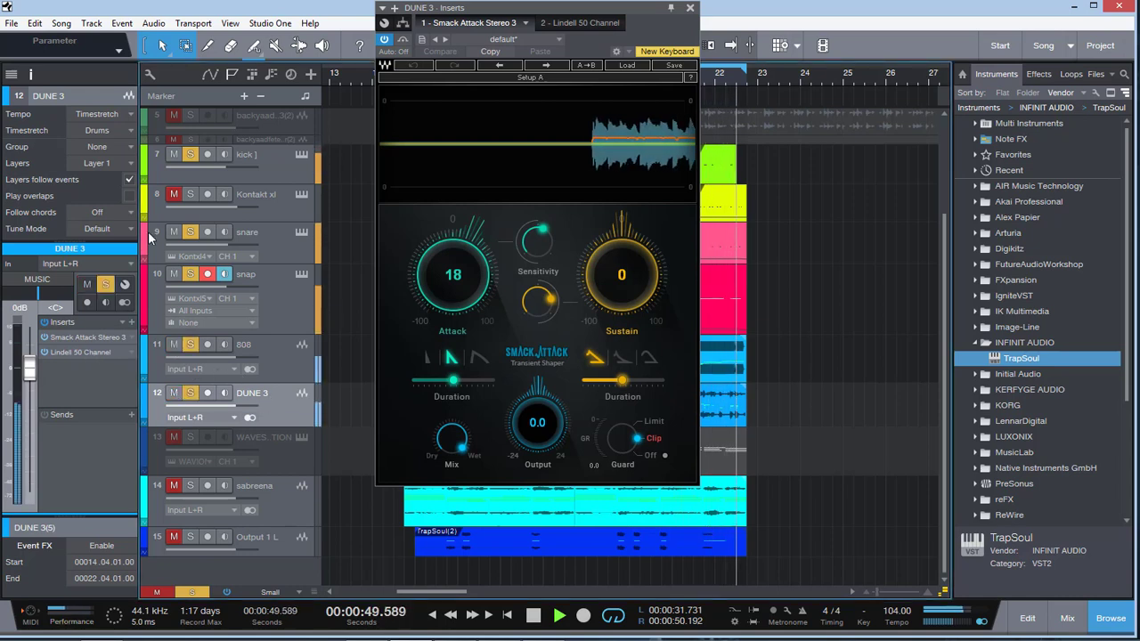
pyautogui.click(176, 232)
pyautogui.click(176, 231)
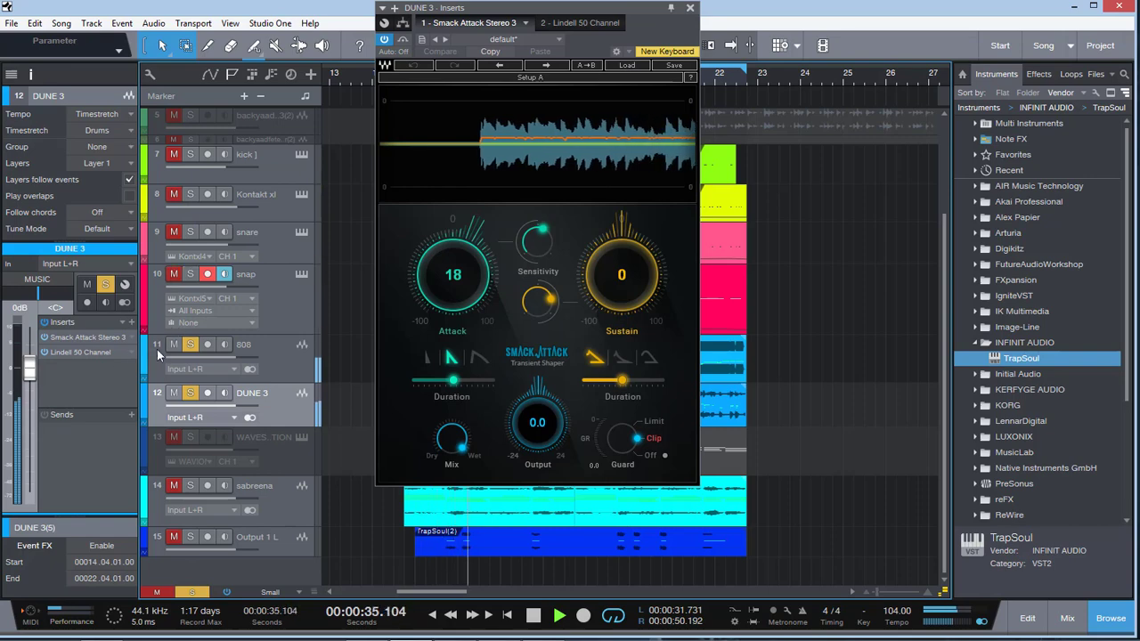
pyautogui.doubleClick(85, 352)
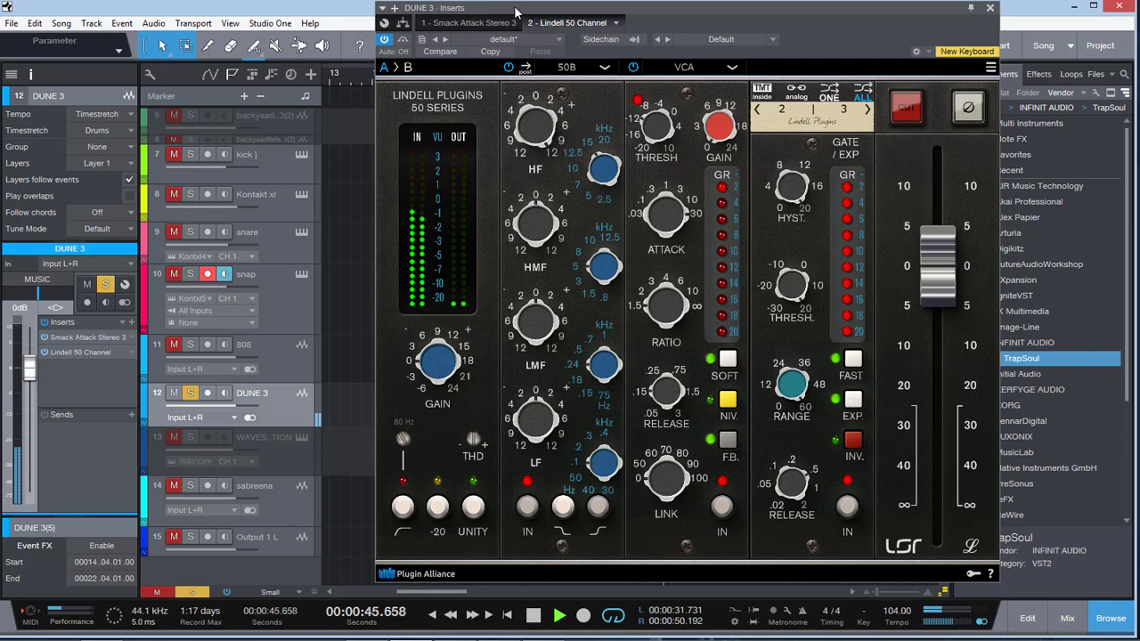
# - Move the plugin window aside and raise DUNE 3's Gate/Exp range to about 28.56 dB
pyautogui.moveTo(517, 9); pyautogui.dragTo(426, 32)
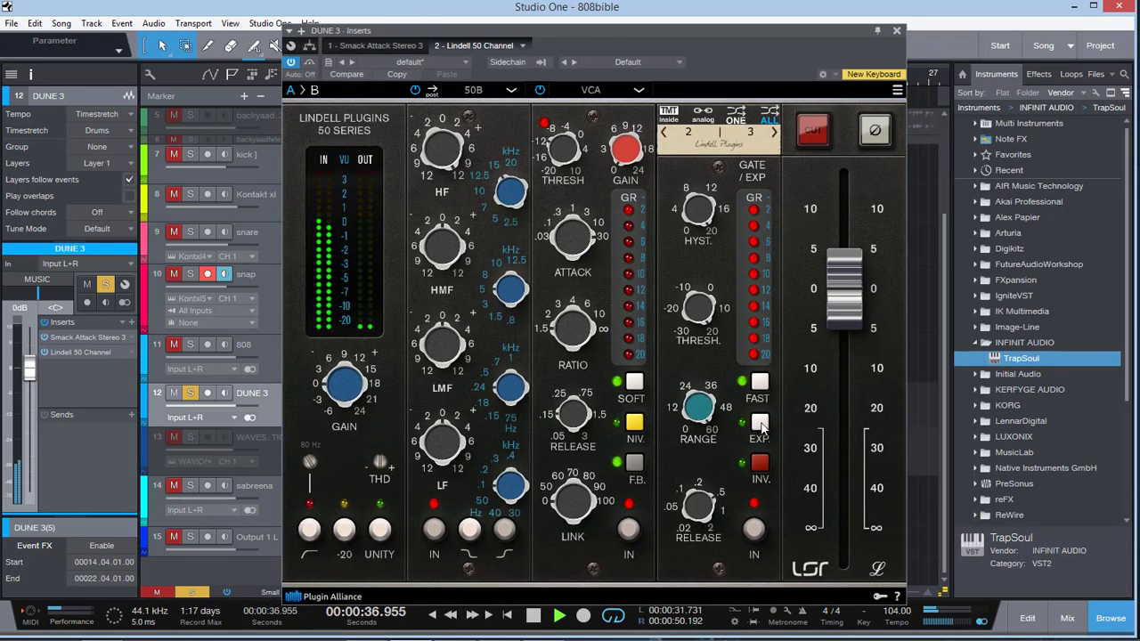
pyautogui.moveTo(705, 454)
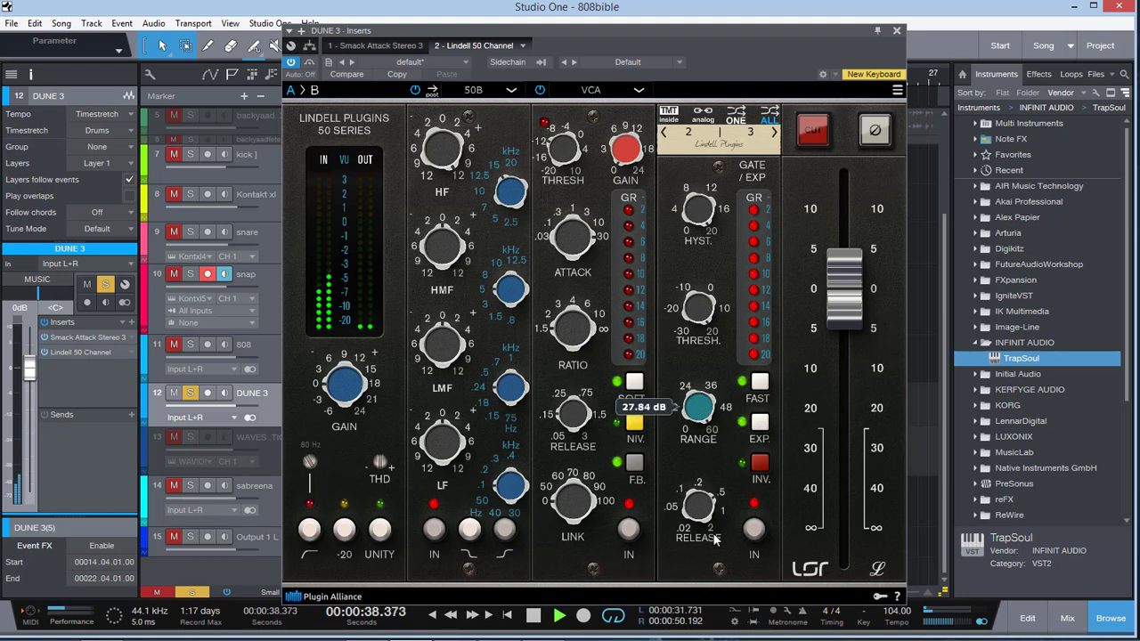
pyautogui.moveTo(705, 411); pyautogui.dragTo(702, 370)
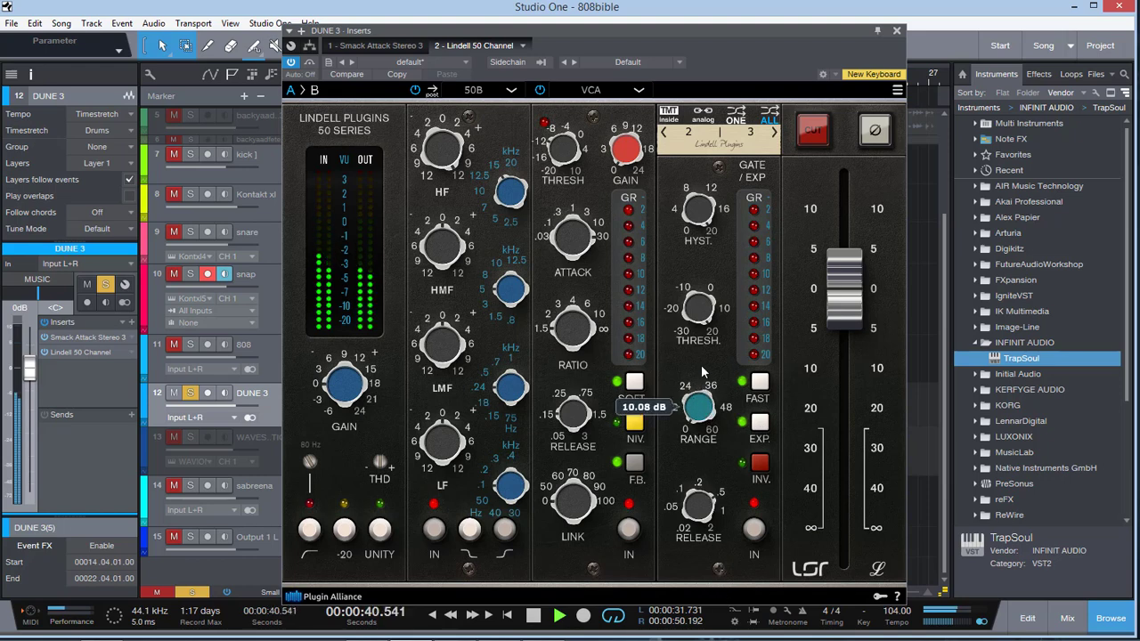
pyautogui.moveTo(704, 316); pyautogui.dragTo(704, 316)
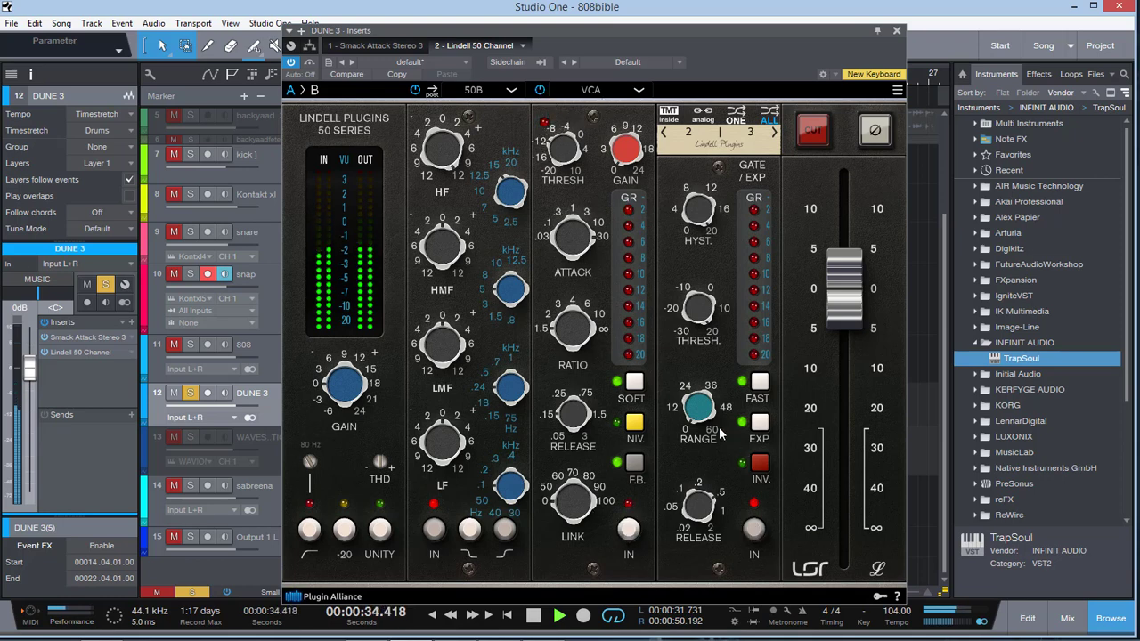
pyautogui.moveTo(701, 409); pyautogui.dragTo(705, 365)
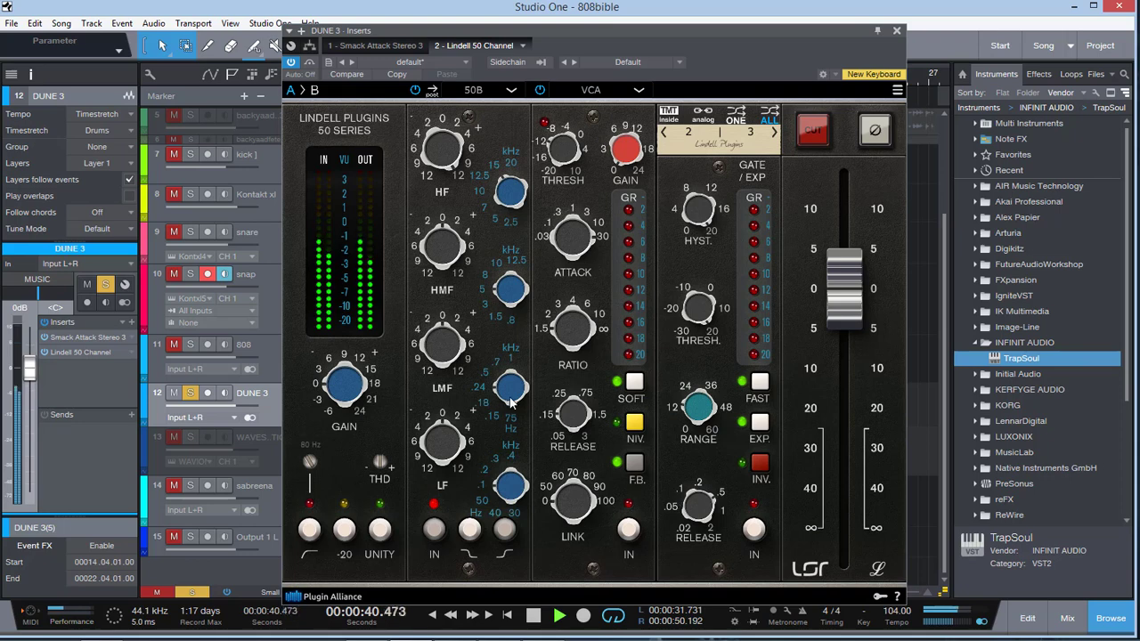
# - Switch DUNE 3's LF EQ band off and back on to compare the low end
pyautogui.click(433, 532)
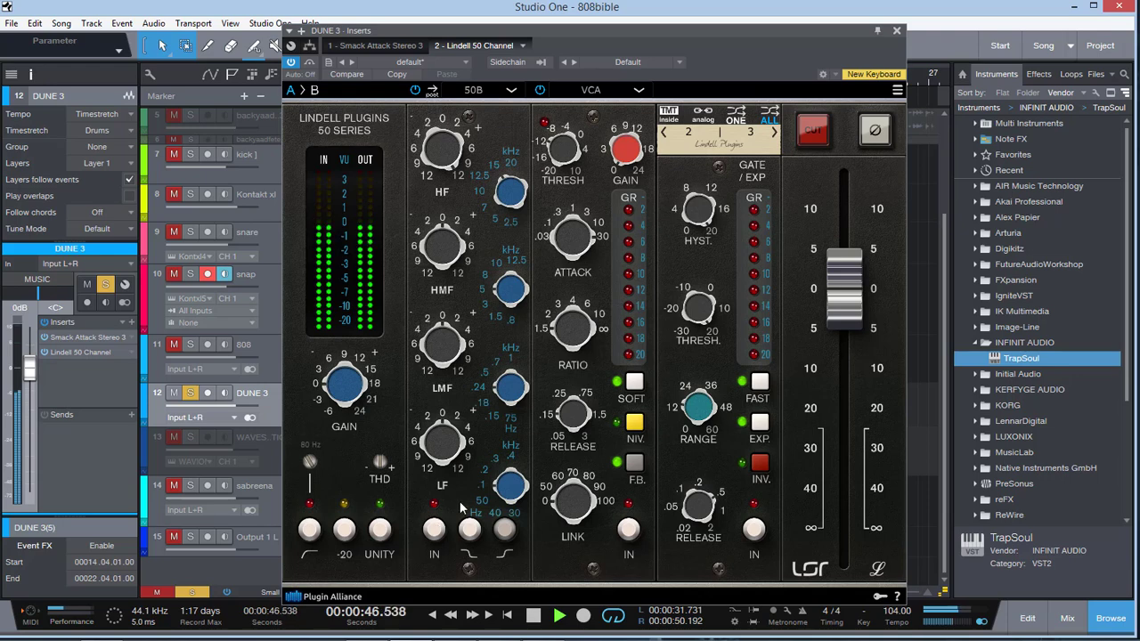
pyautogui.moveTo(457, 163)
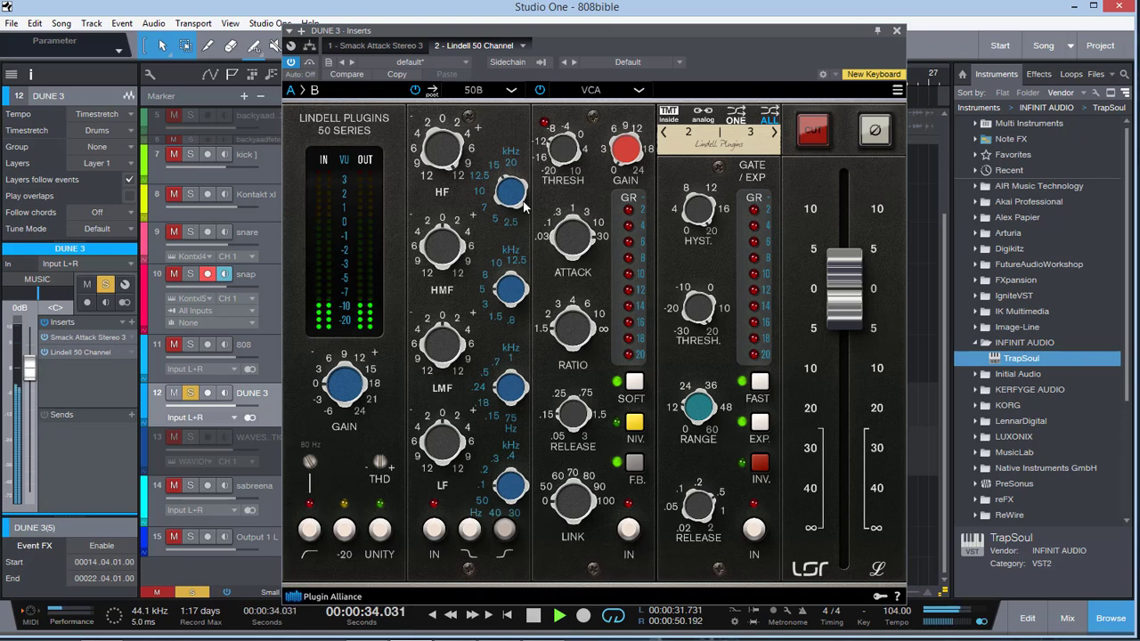
pyautogui.moveTo(517, 200)
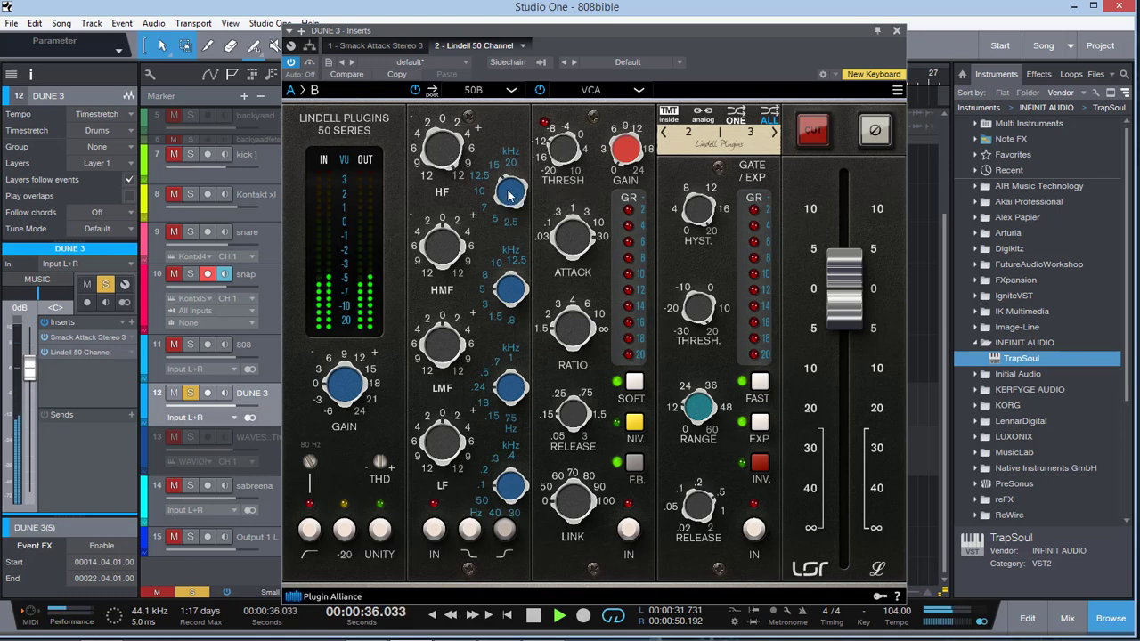
pyautogui.click(435, 530)
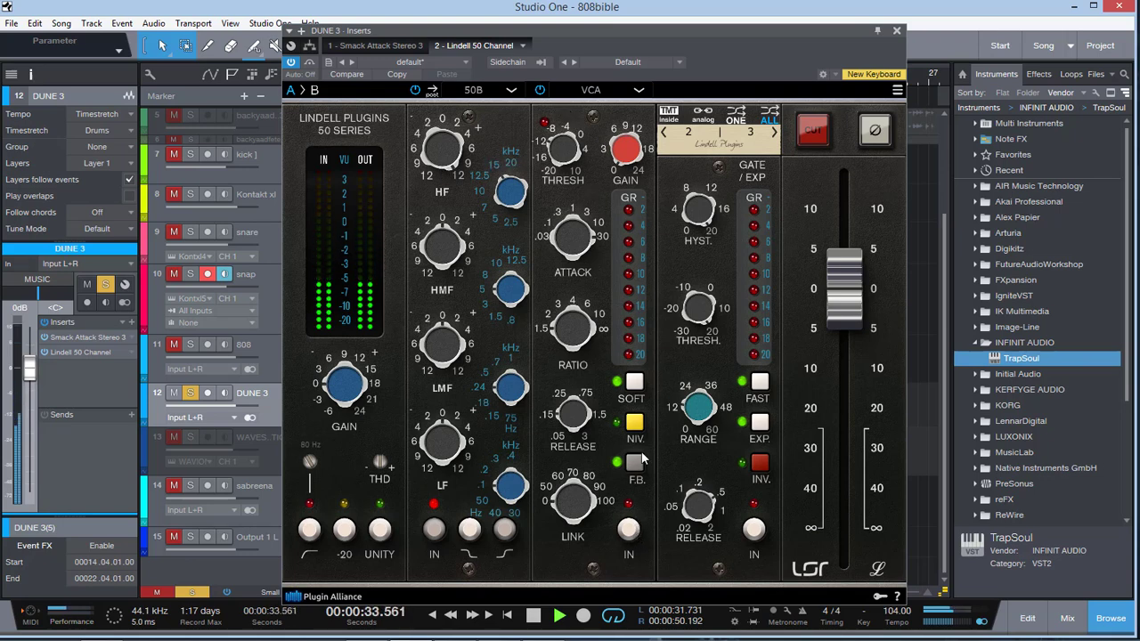
# - Toggle DUNE 3's compressor in, out and back in to compare
pyautogui.click(628, 531)
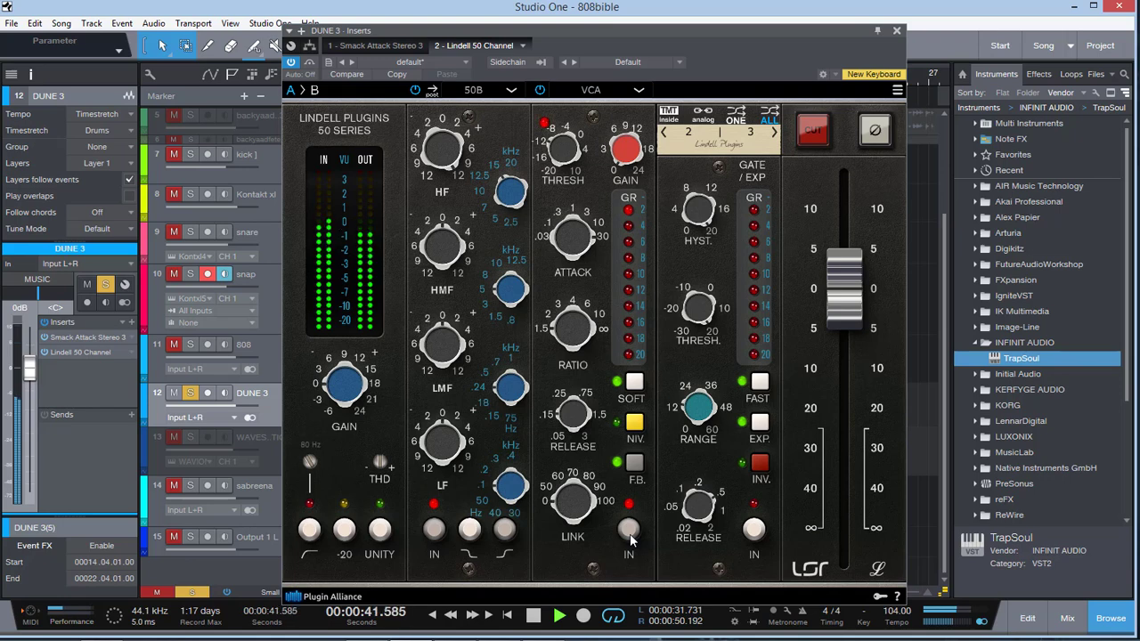
pyautogui.click(630, 536)
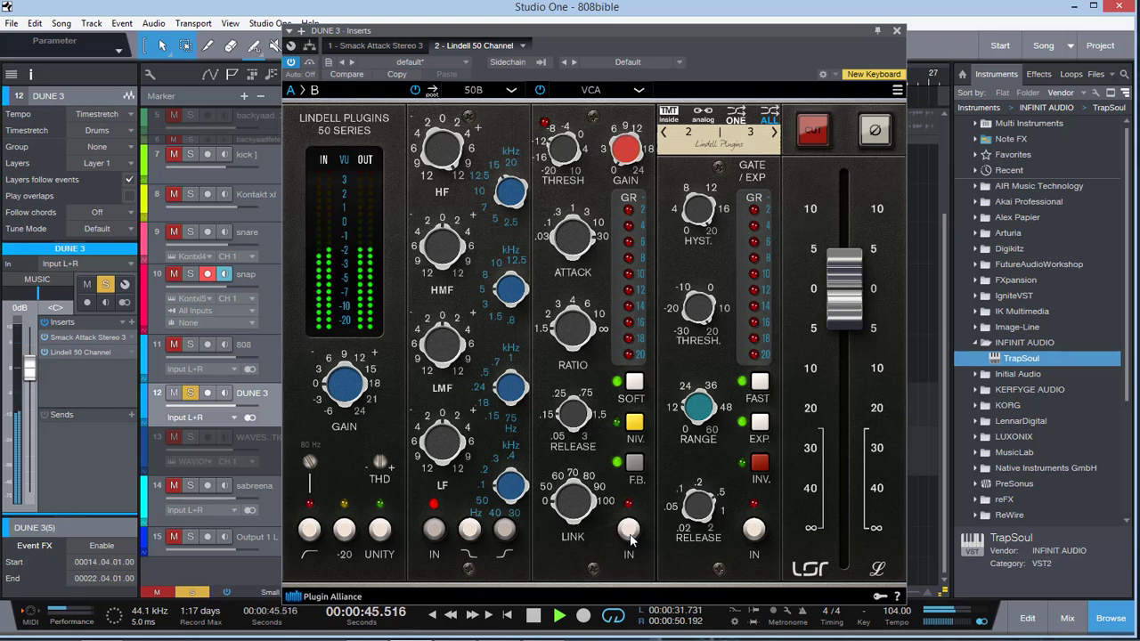
pyautogui.click(630, 533)
# - Solo the 808, kick, Kontakt xl and snare tracks, and set the gate range to about 2.88 dB
pyautogui.click(174, 345)
pyautogui.click(190, 345)
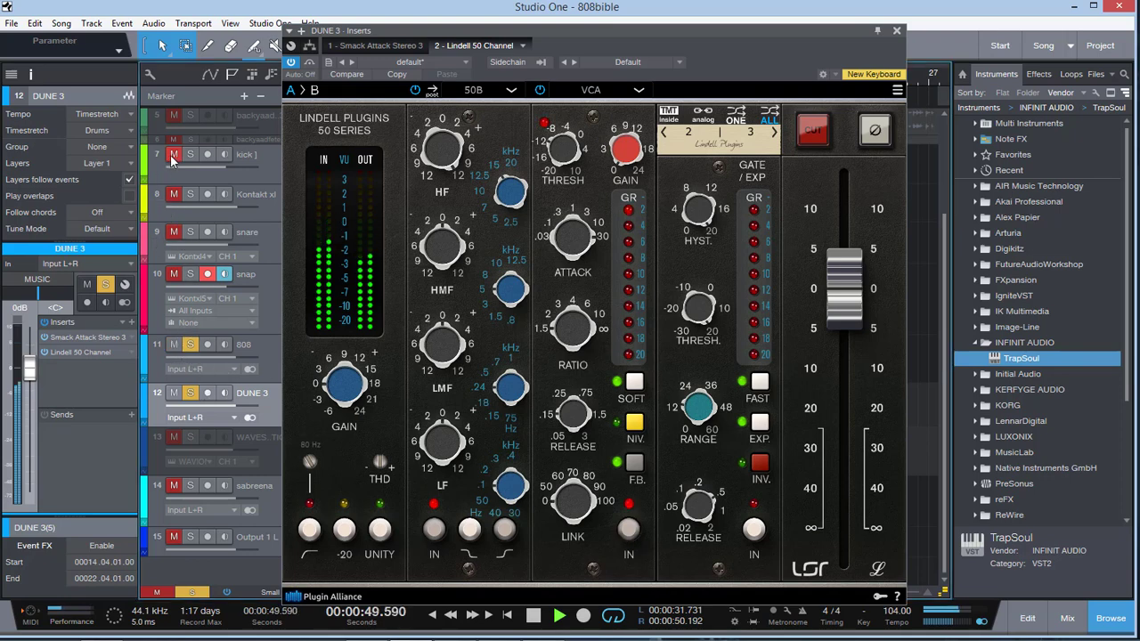
pyautogui.moveTo(173, 154)
pyautogui.mouseDown()
pyautogui.moveTo(173, 232)
pyautogui.moveTo(190, 232)
pyautogui.mouseUp()
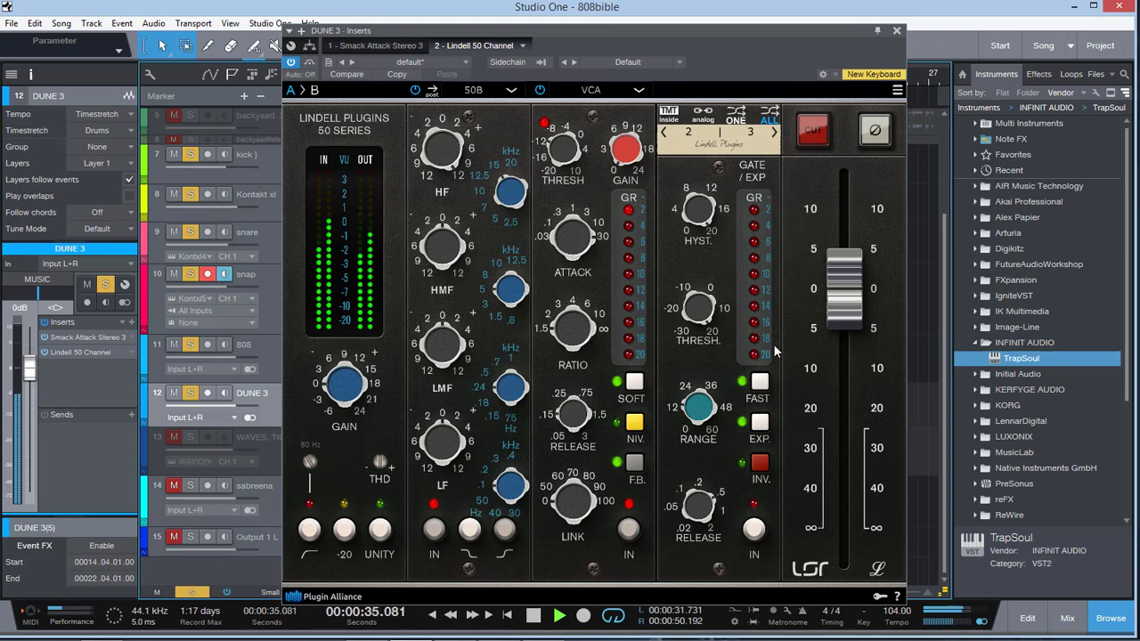
pyautogui.moveTo(699, 410); pyautogui.dragTo(696, 457)
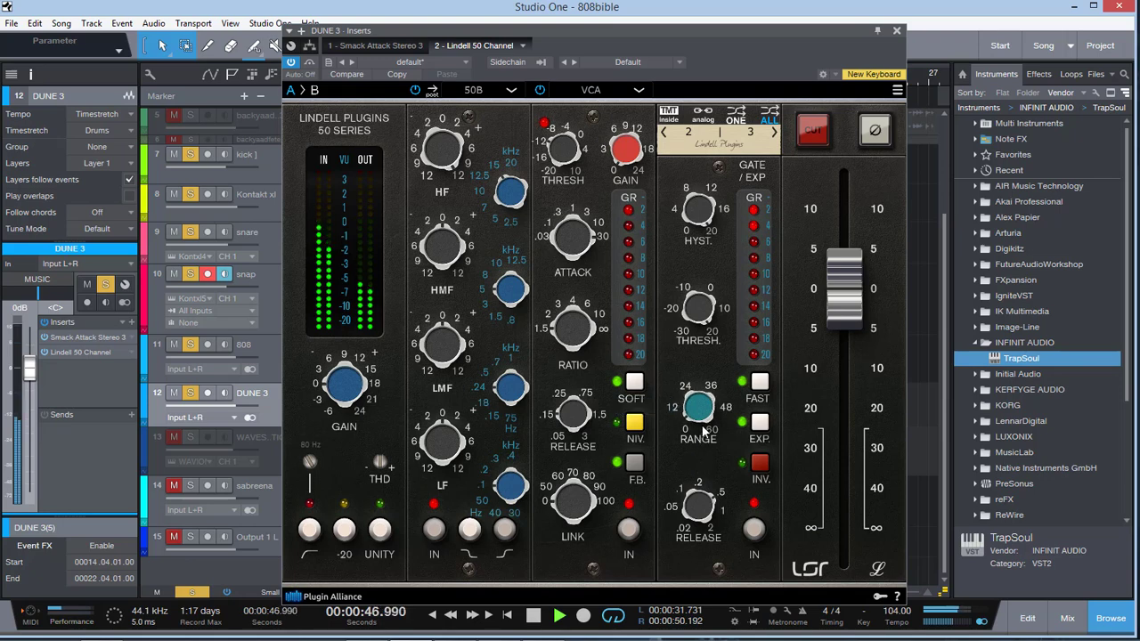
# - Set DUNE 3's gate range to about 16.32 dB, switch the gate out, and close the strip
pyautogui.moveTo(702, 408)
pyautogui.scroll(3, 703, 407)
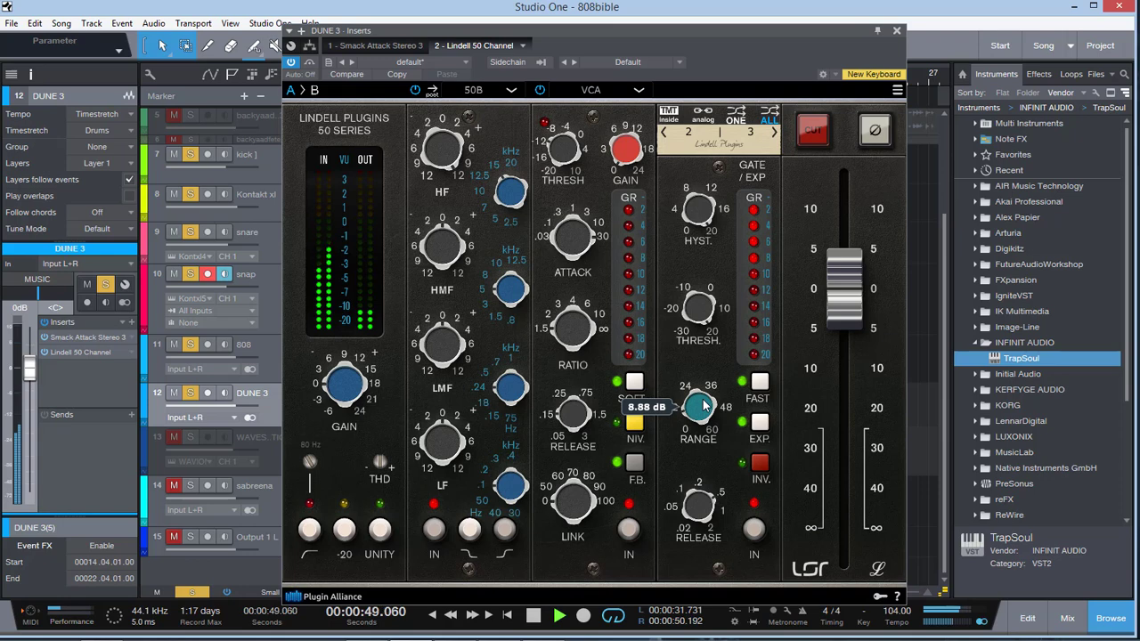
pyautogui.scroll(6, 699, 406)
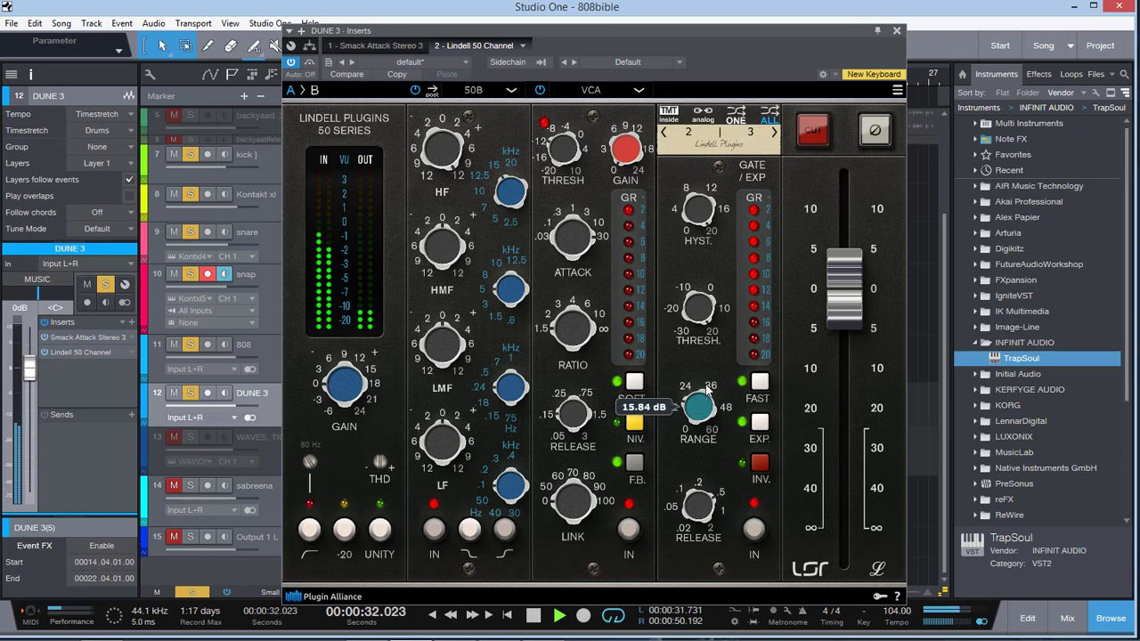
pyautogui.scroll(-3, 700, 406)
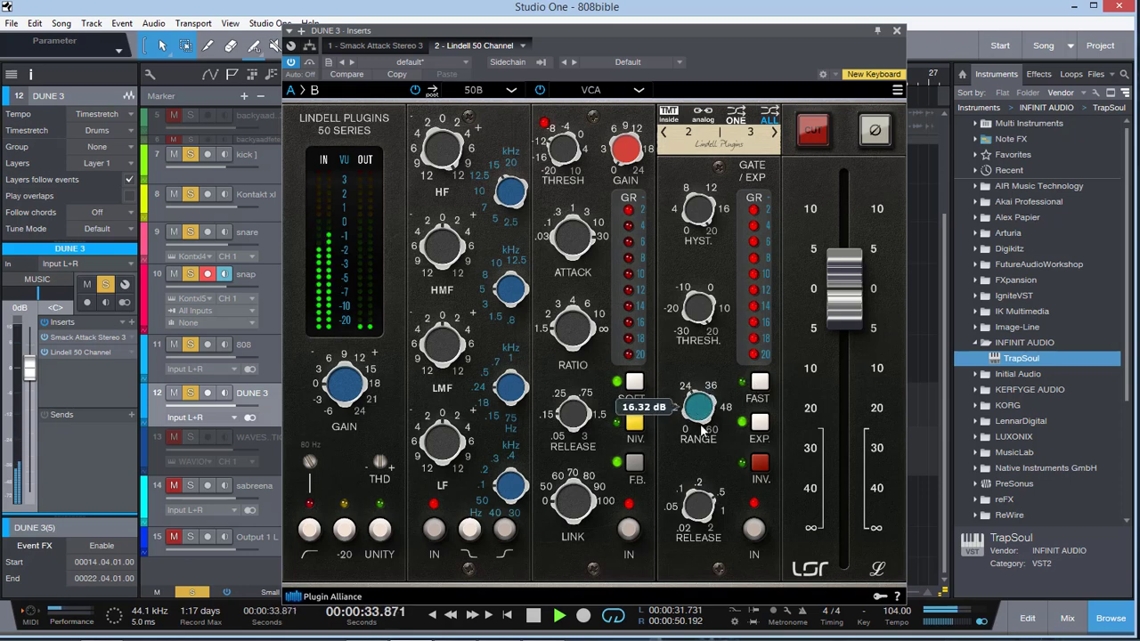
pyautogui.click(750, 530)
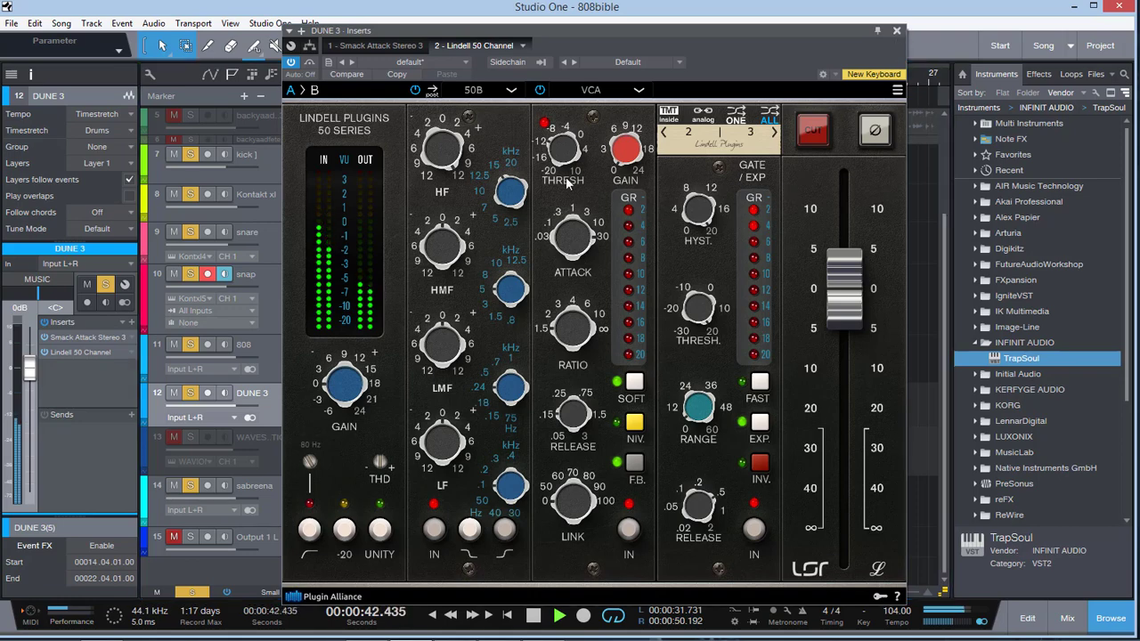
pyautogui.click(898, 32)
# - Stop playback, mute DUNE 3, and open the sabreena track's Lindell 50 Channel
pyautogui.press('space')
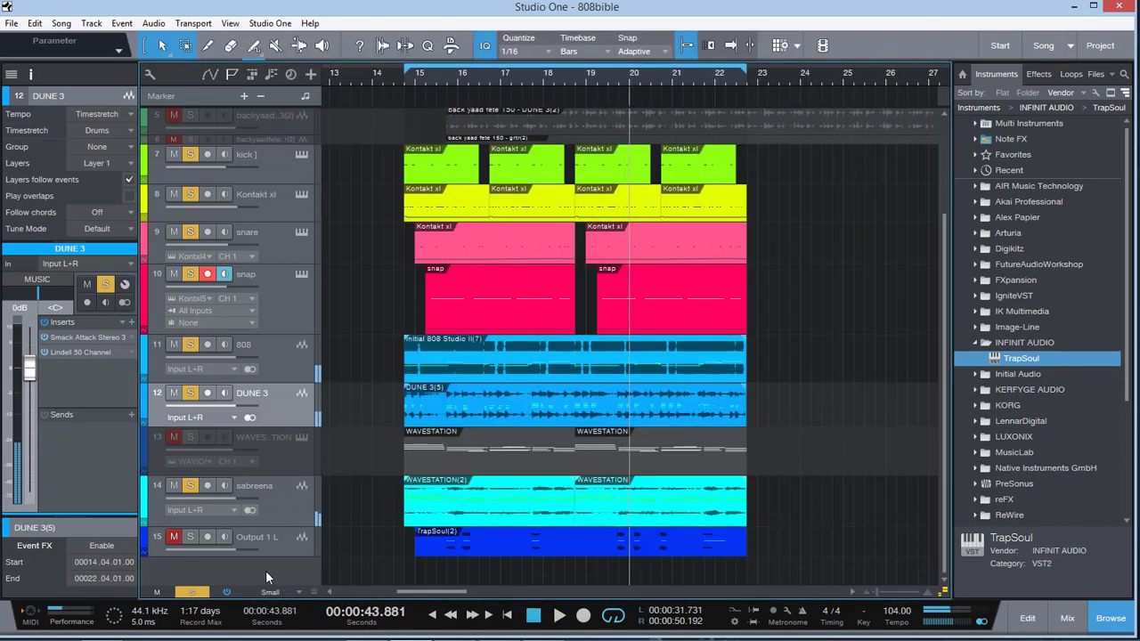
pyautogui.click(263, 491)
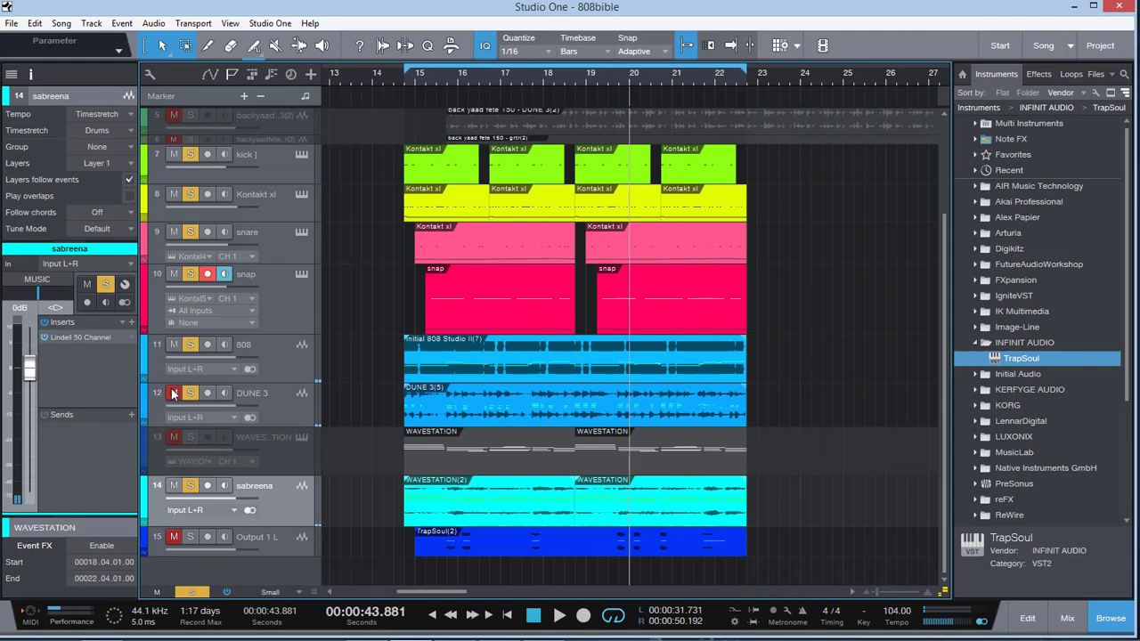
pyautogui.click(174, 392)
pyautogui.click(69, 339)
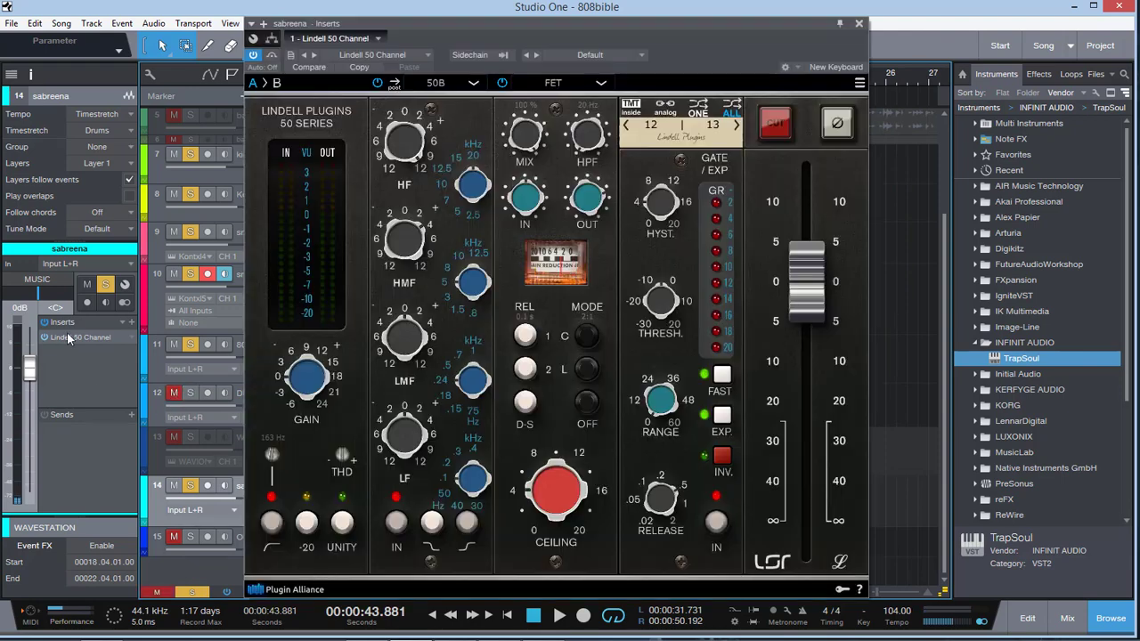
# - Play the loop with the kick and 808 tracks muted
pyautogui.press('space')
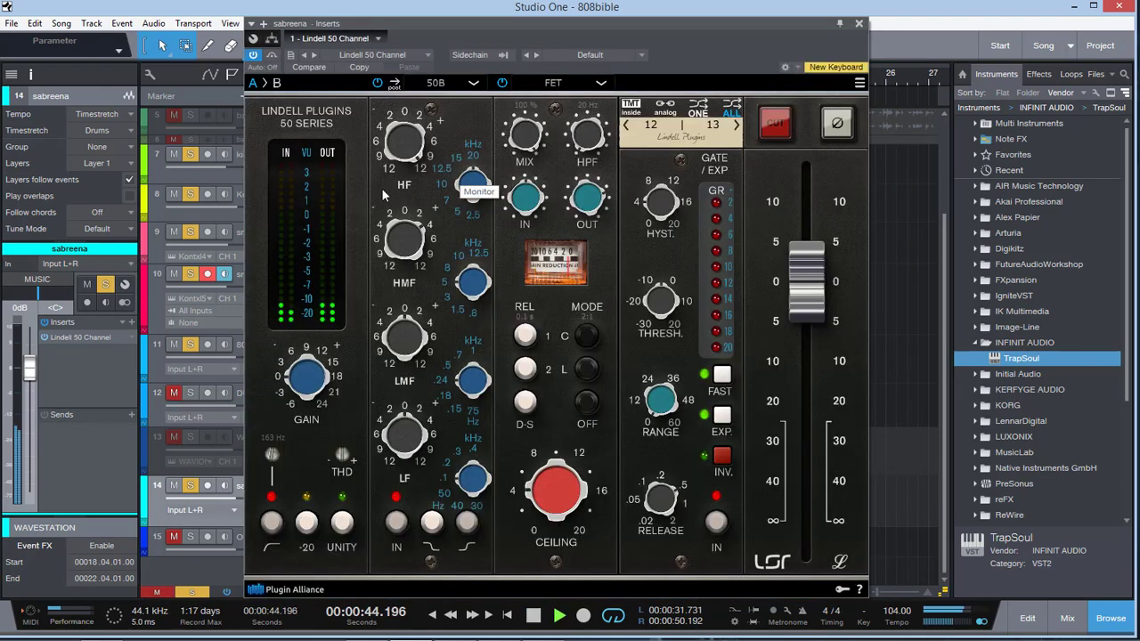
pyautogui.click(174, 155)
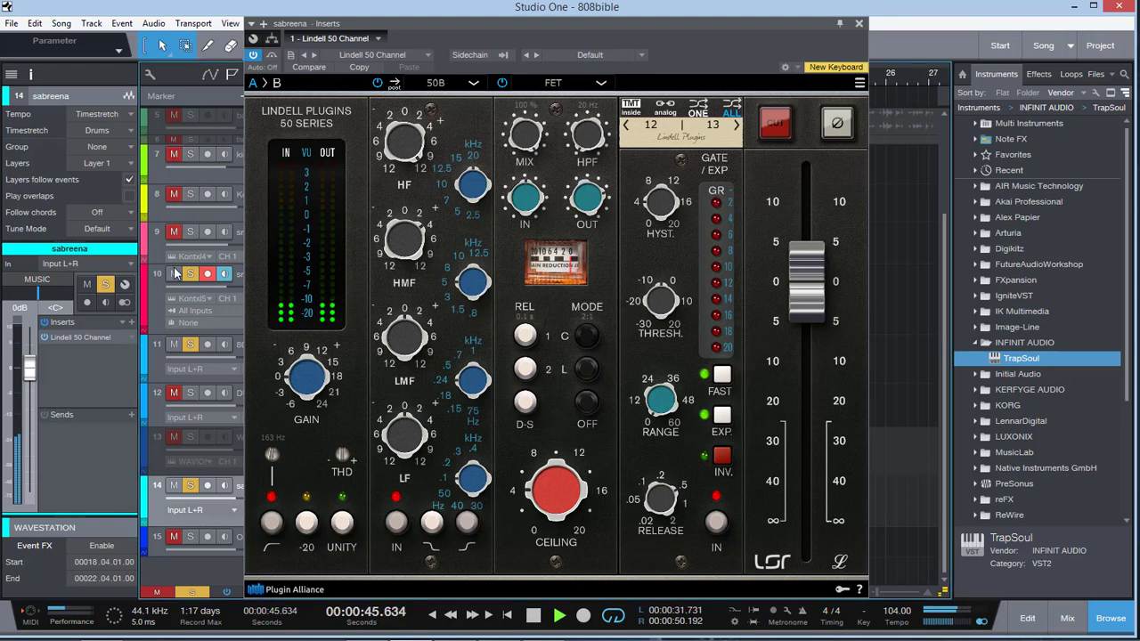
pyautogui.click(173, 345)
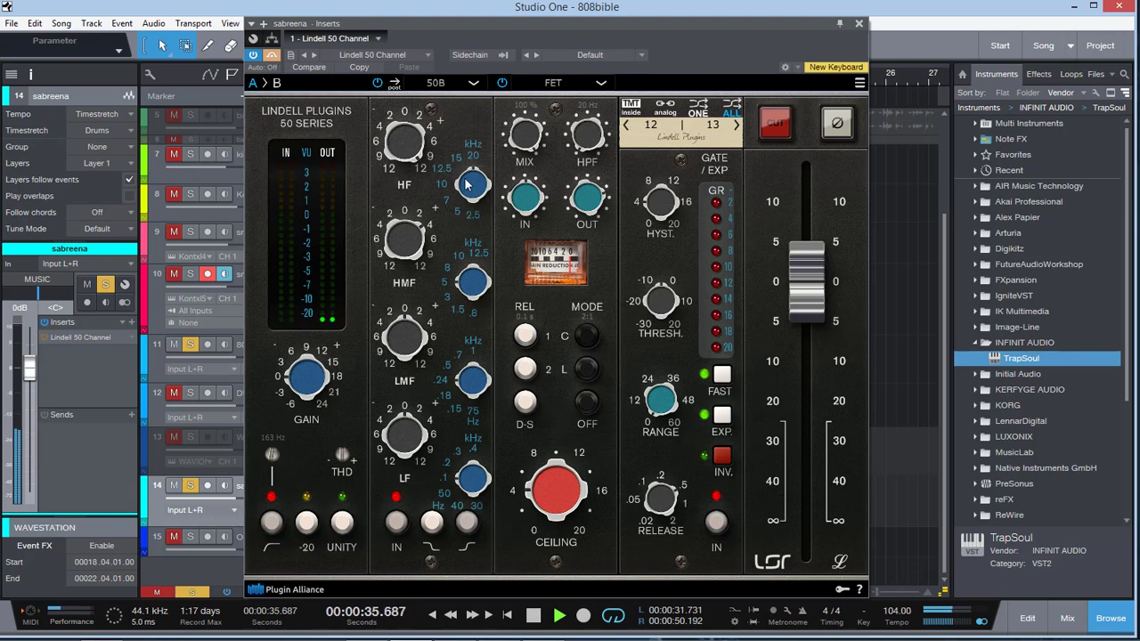
pyautogui.moveTo(407, 145)
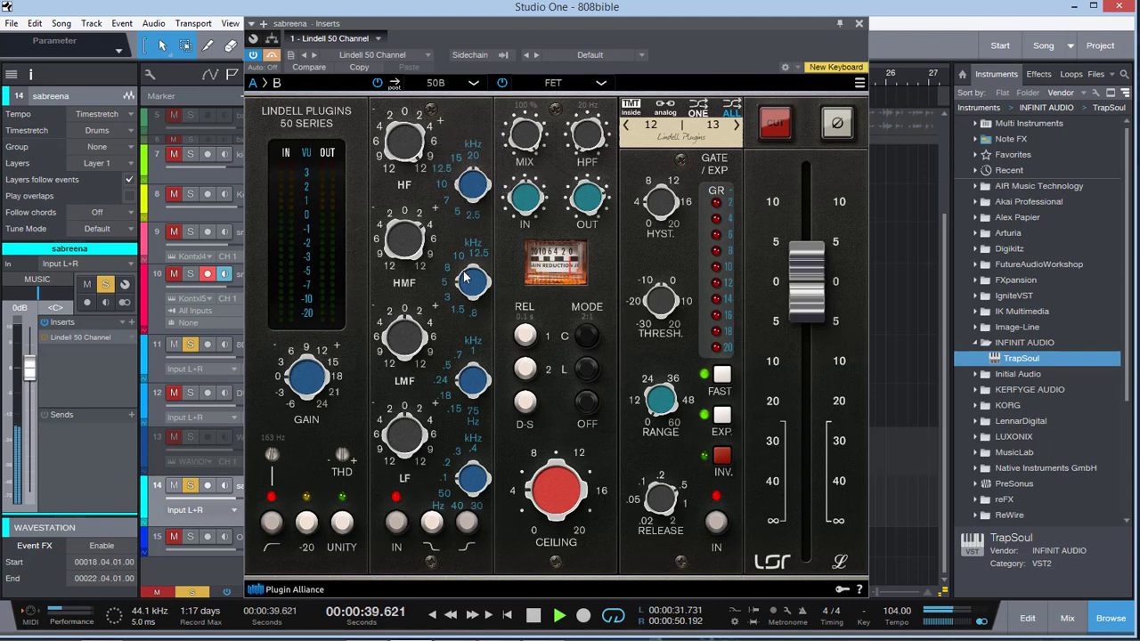
pyautogui.moveTo(401, 243)
# - Take sabreena's channel strip out of bypass and cut its HF gain to -12 dB
pyautogui.click(272, 58)
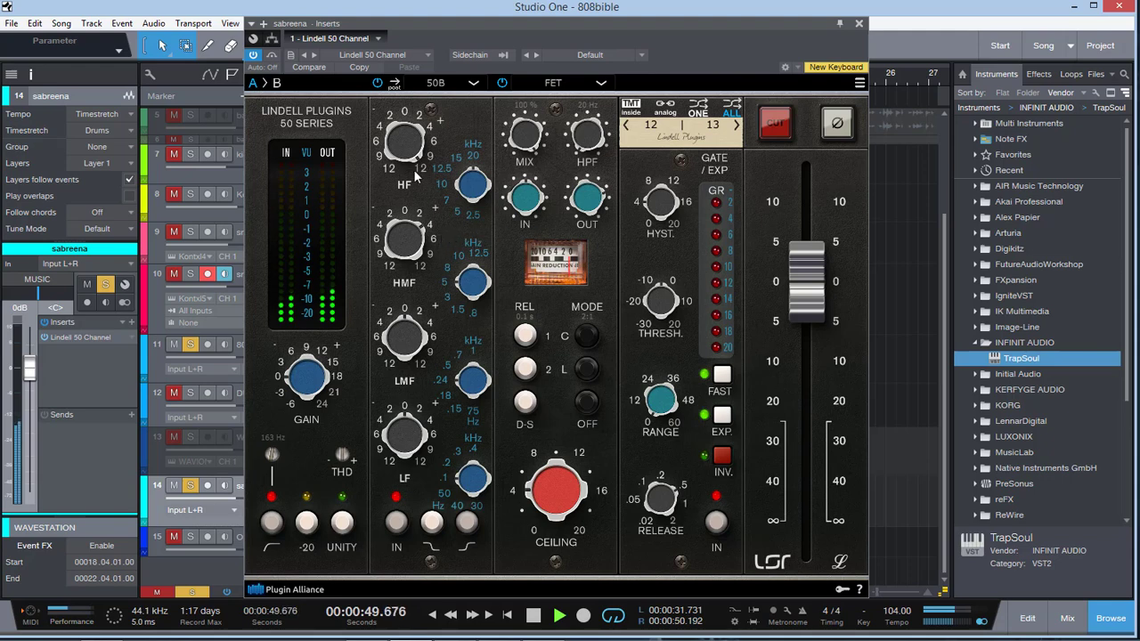
pyautogui.moveTo(414, 169); pyautogui.dragTo(434, 420)
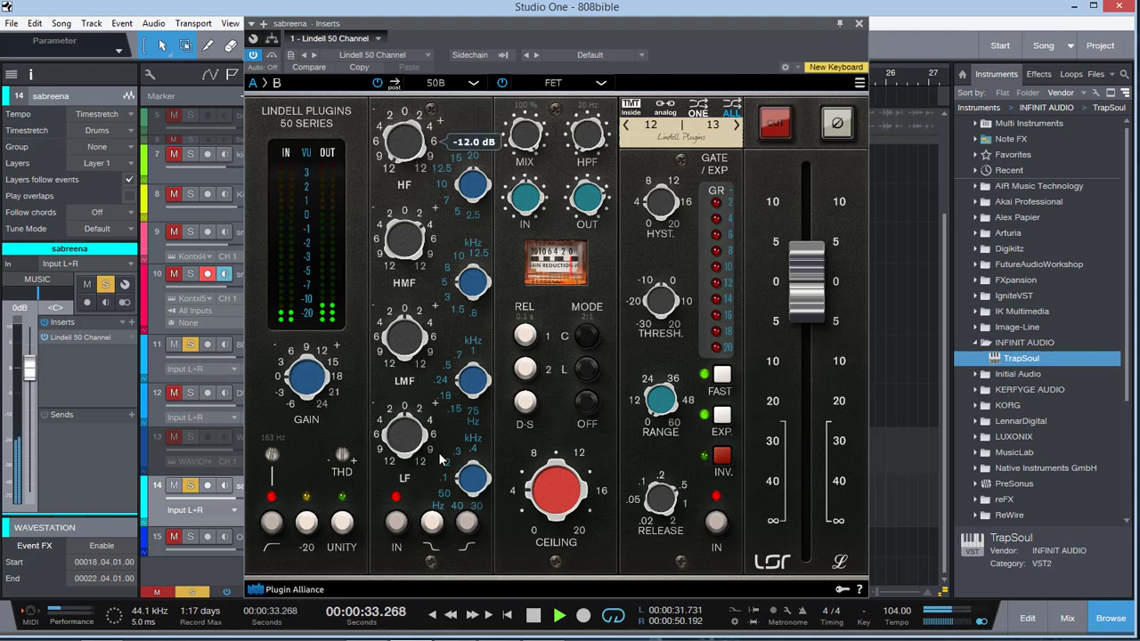
pyautogui.moveTo(433, 320); pyautogui.dragTo(418, 160)
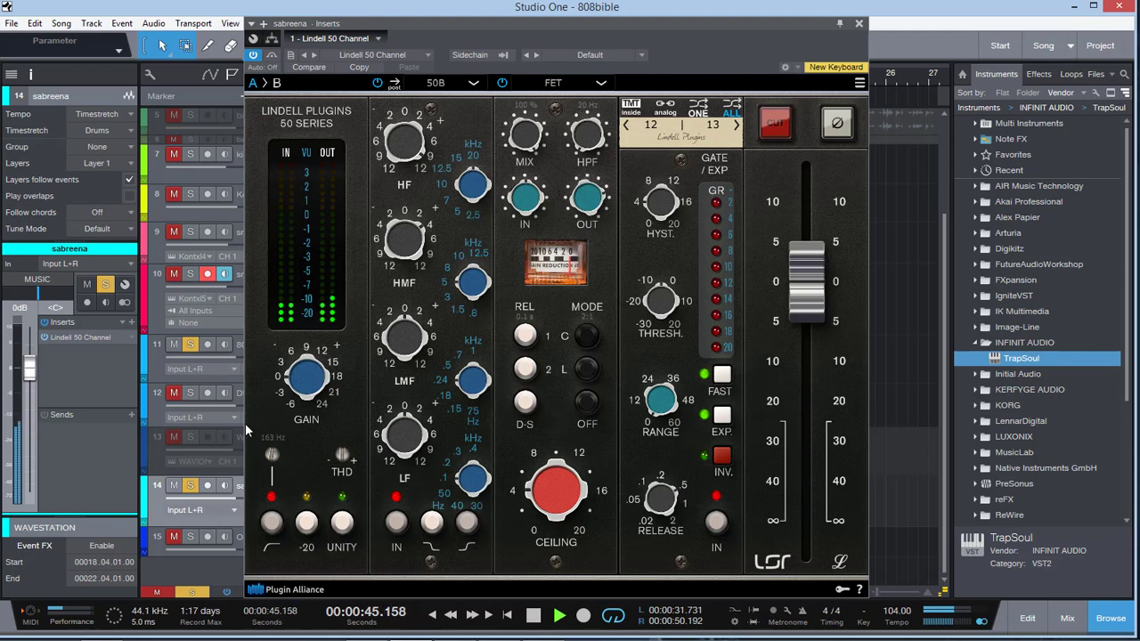
# - Solo the snare, unmute the kick, then clear all solos and close the strip window
pyautogui.click(176, 233)
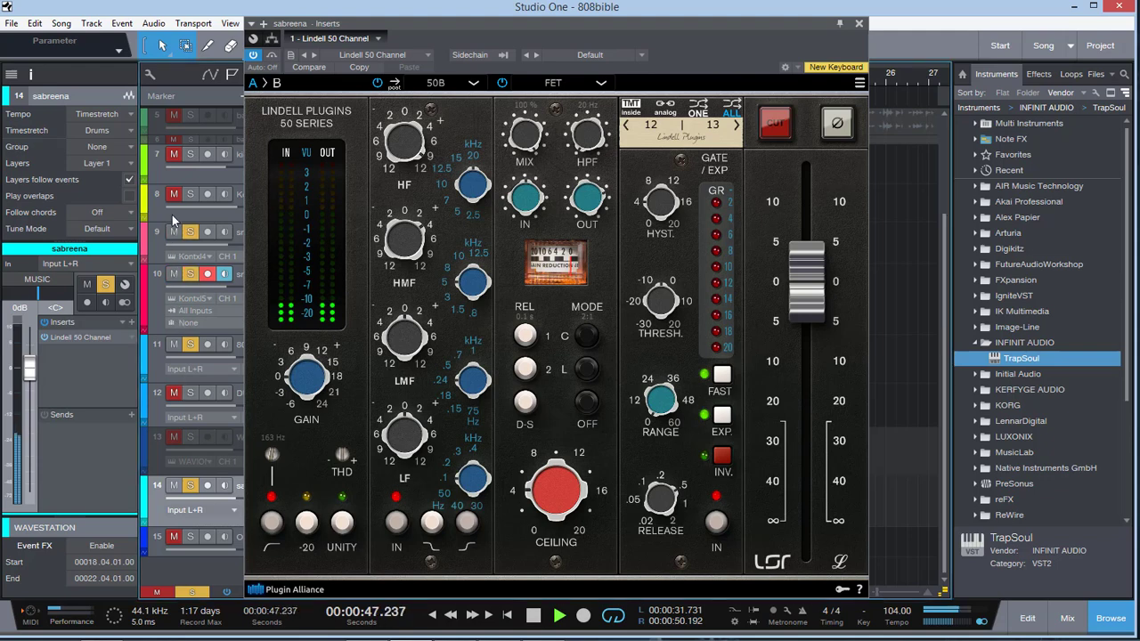
pyautogui.click(175, 156)
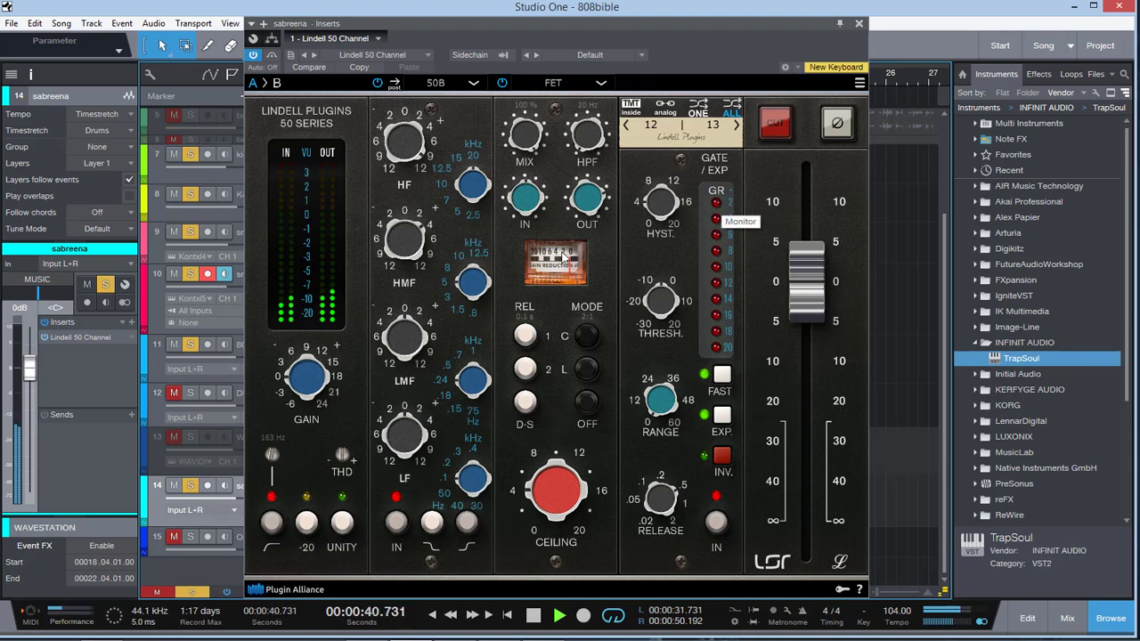
pyautogui.click(190, 594)
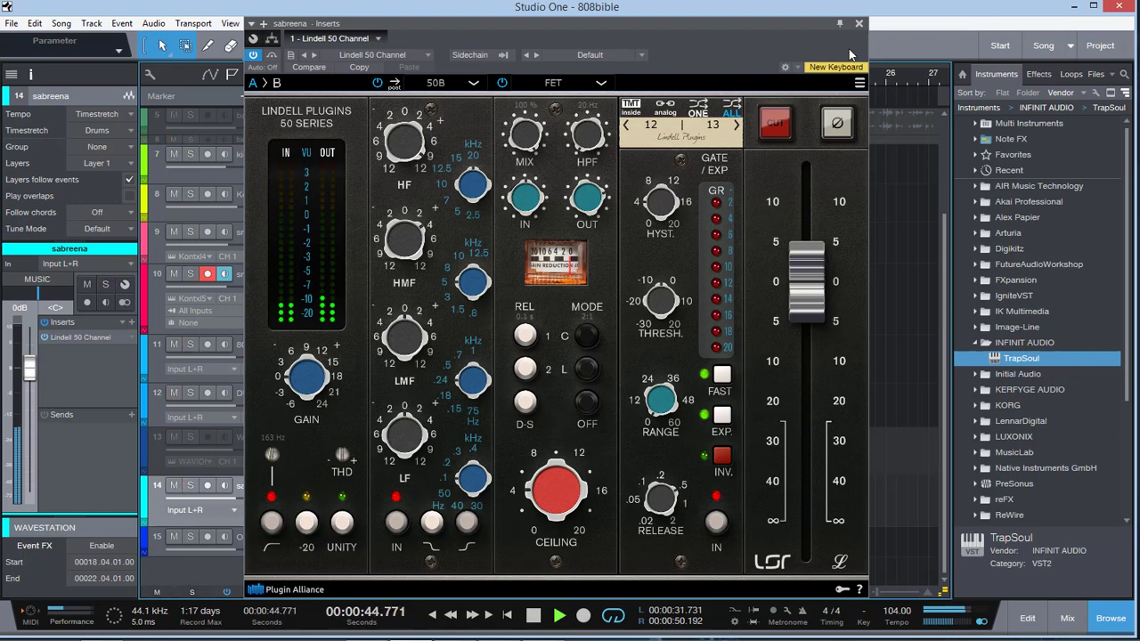
pyautogui.click(858, 24)
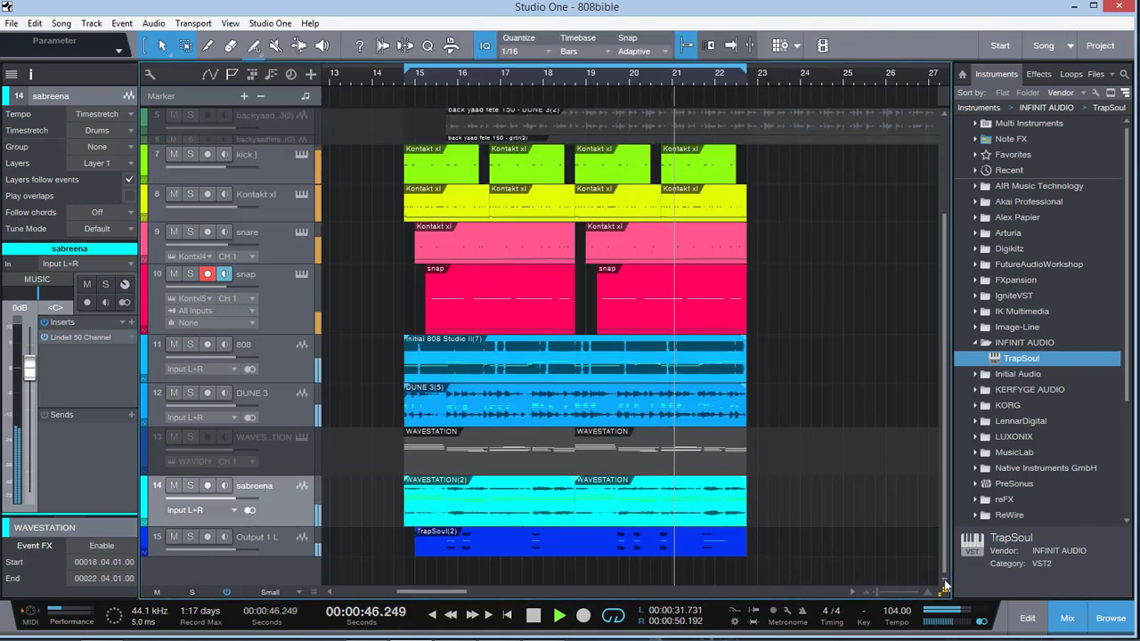
# - Switch to the console and open the MUSIC bus's Lindell 50 Buss
pyautogui.press('F3')
pyautogui.moveTo(748, 636); pyautogui.dragTo(923, 636)
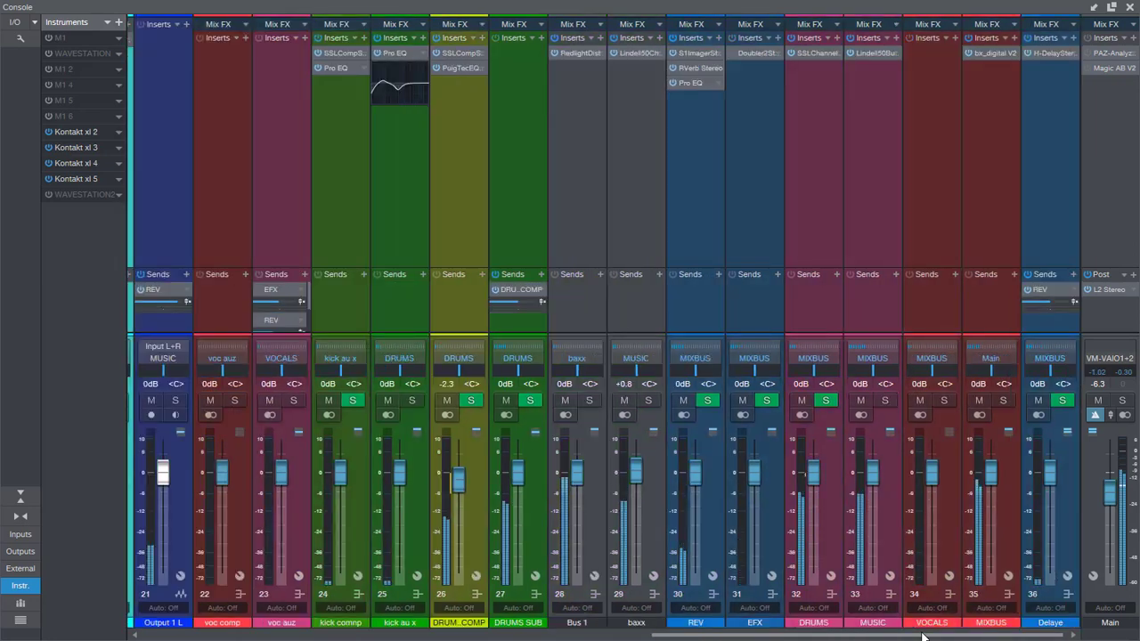
pyautogui.click(872, 52)
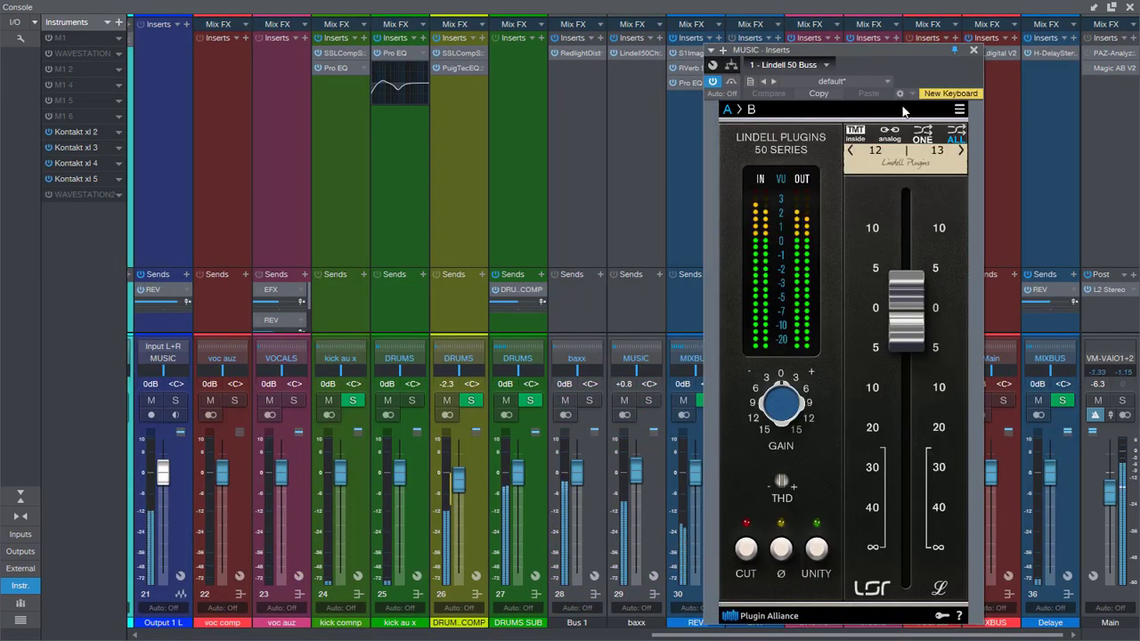
pyautogui.moveTo(912, 60); pyautogui.dragTo(712, 65)
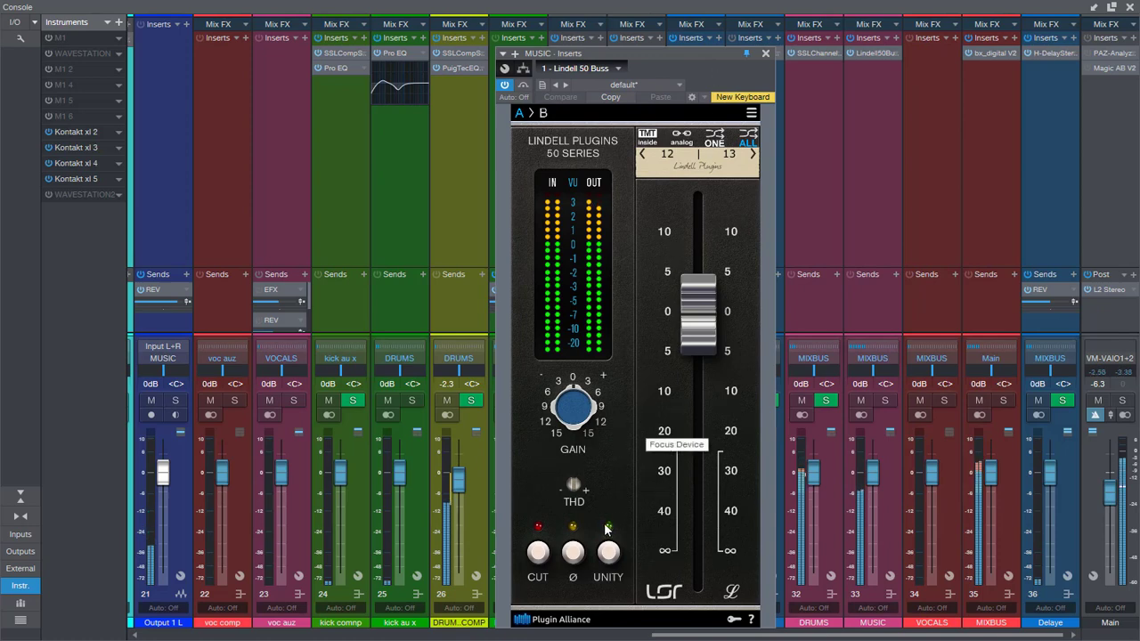
# - Step the TMT channel to 11|12 and set the buss output to about -0.27 dB
pyautogui.click(609, 551)
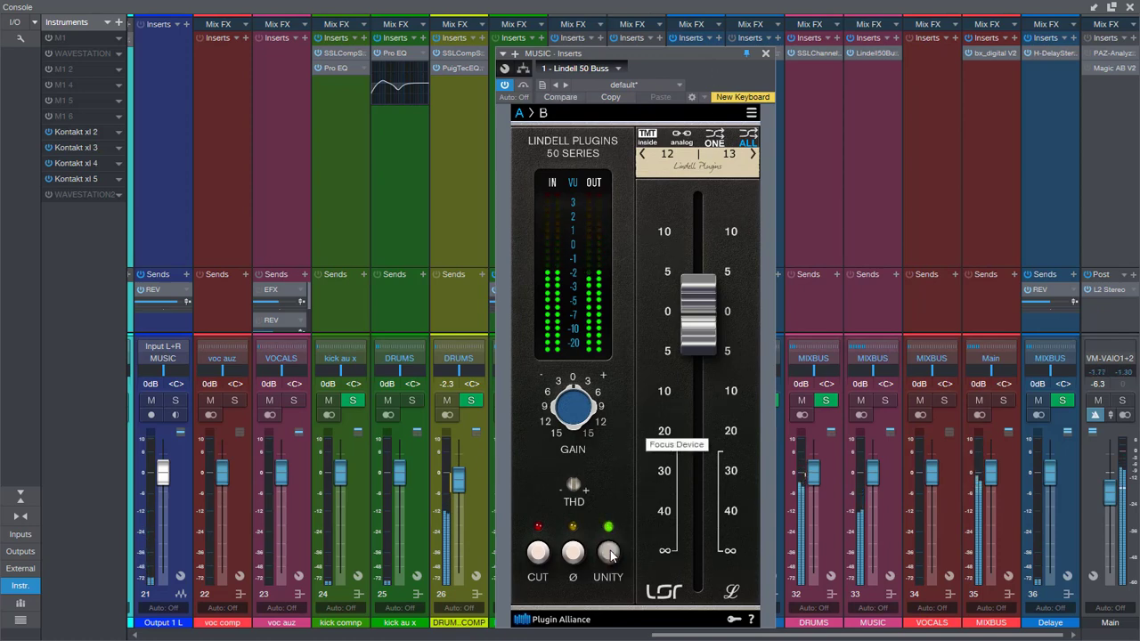
pyautogui.click(609, 553)
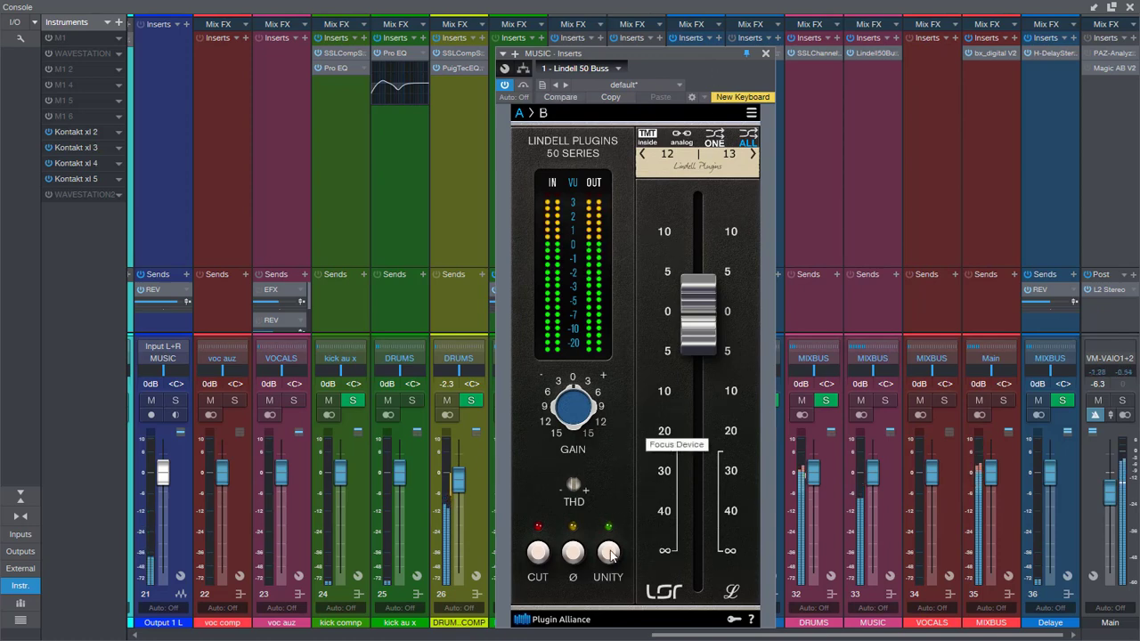
pyautogui.moveTo(701, 303)
pyautogui.mouseDown()
pyautogui.moveTo(703, 379)
pyautogui.moveTo(703, 287)
pyautogui.mouseUp()
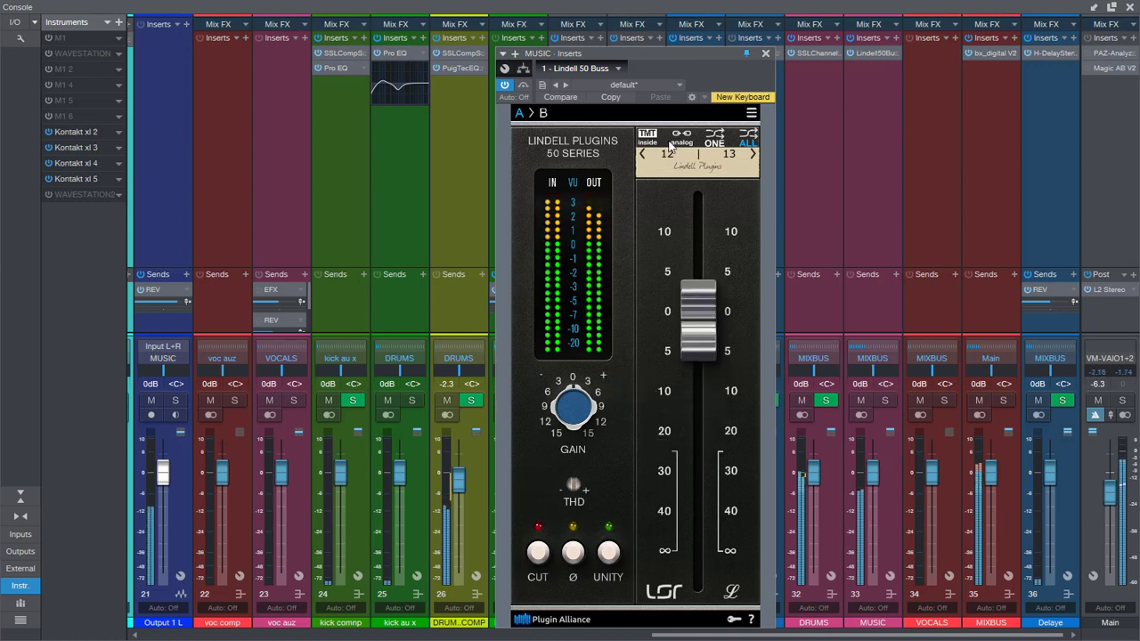
pyautogui.click(642, 155)
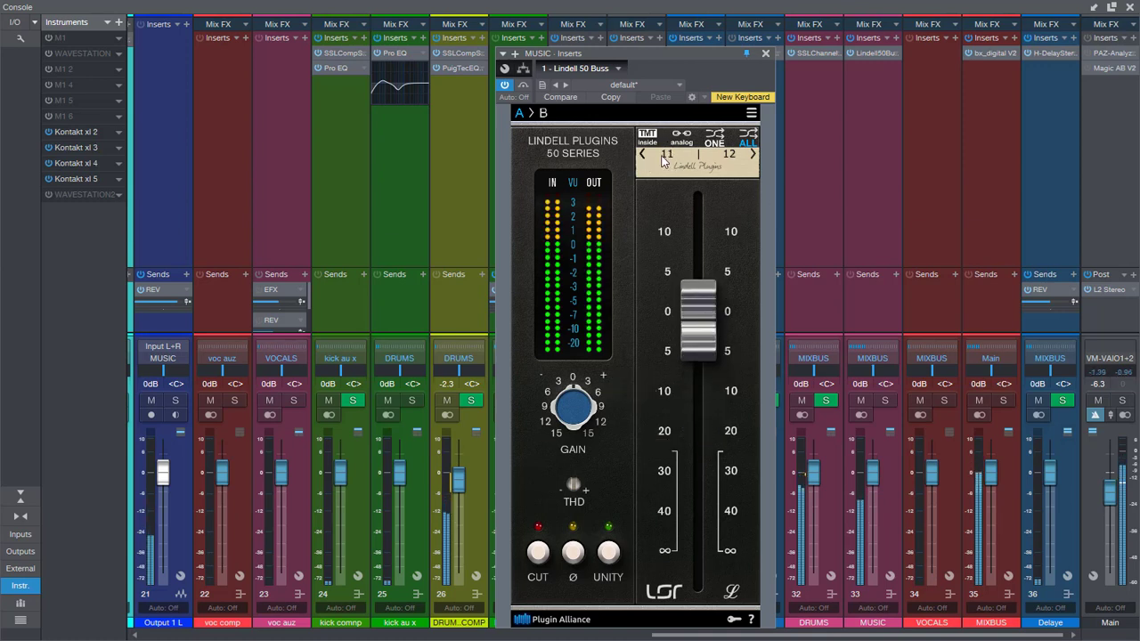
pyautogui.click(692, 315)
pyautogui.moveTo(691, 315); pyautogui.dragTo(690, 306)
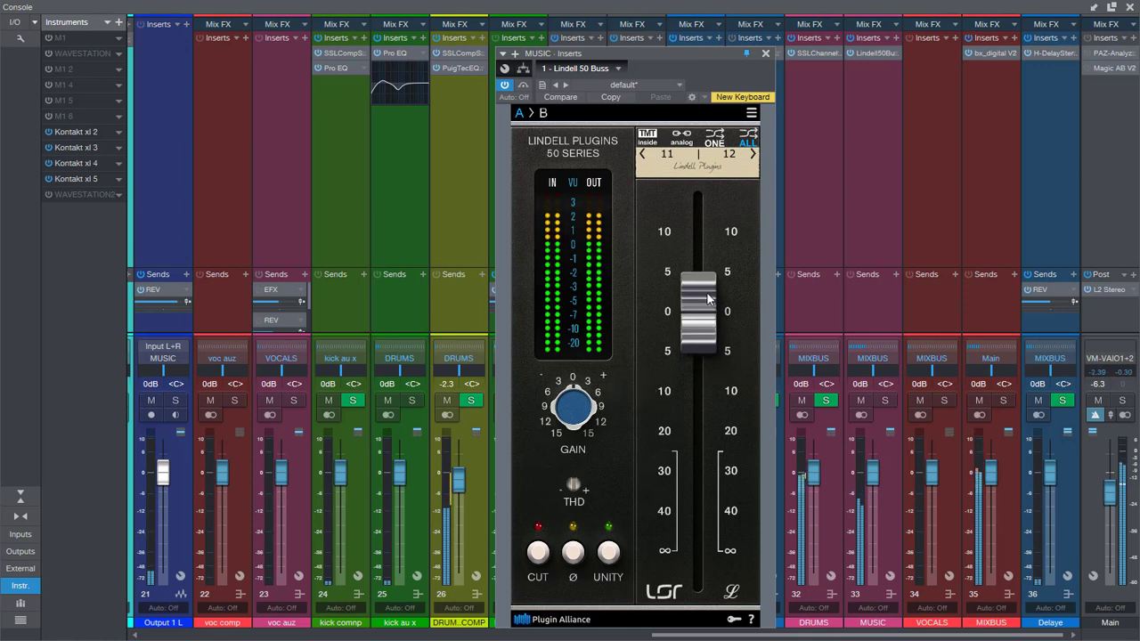
# - Close the Buss window and open the baxx channel's Lindell 50 Channel
pyautogui.click(765, 54)
pyautogui.click(893, 36)
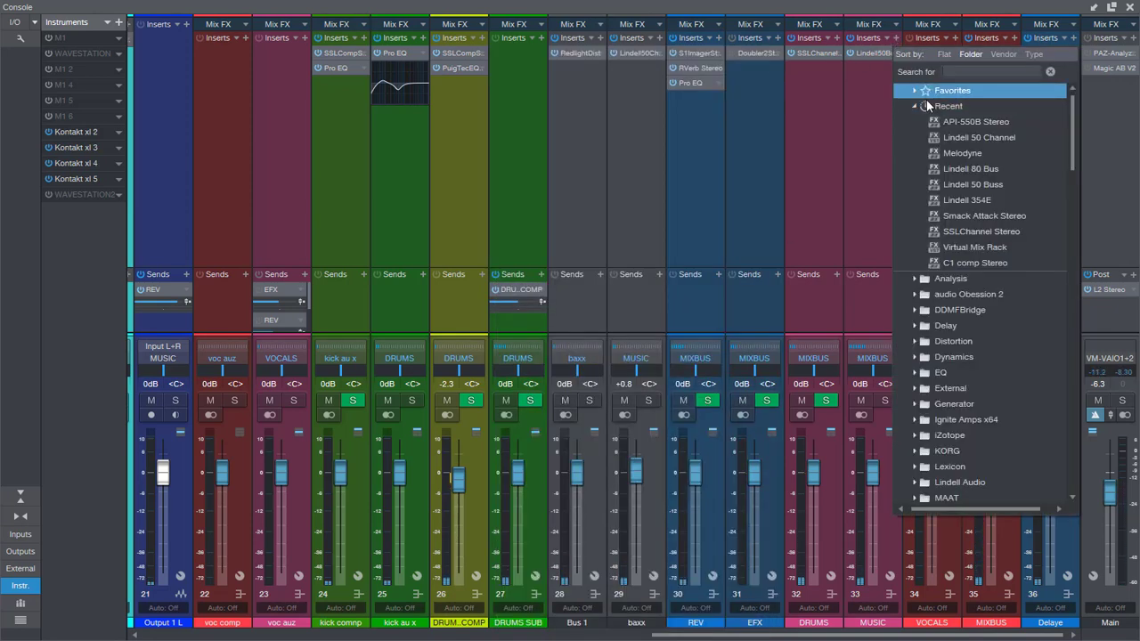
pyautogui.click(903, 54)
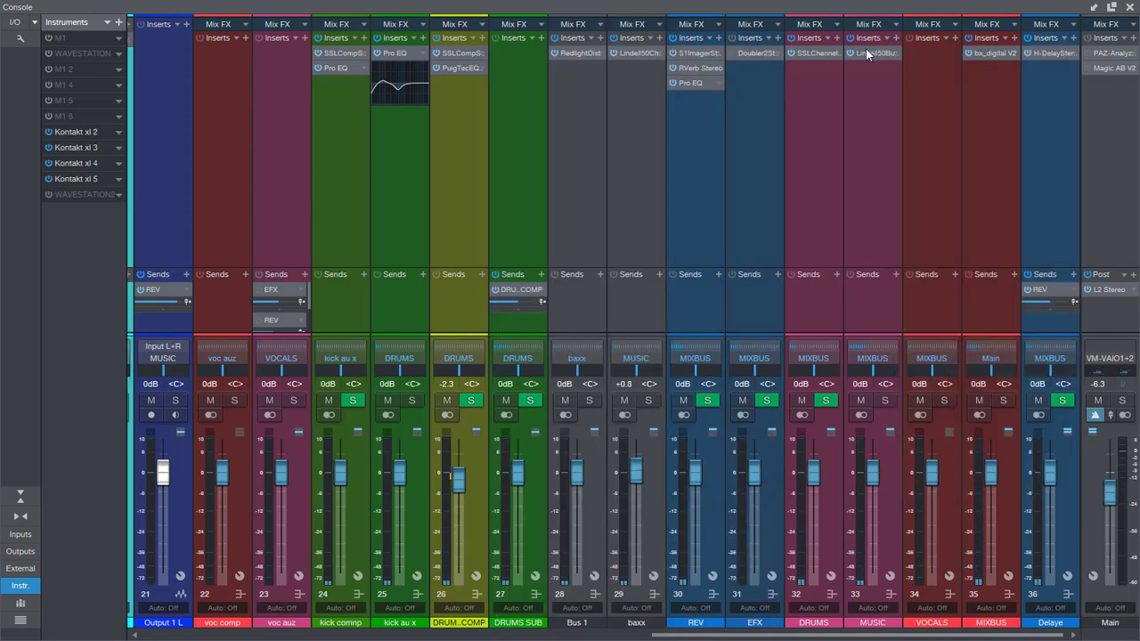
pyautogui.click(635, 51)
pyautogui.moveTo(698, 39); pyautogui.dragTo(529, 78)
# - Audition the 60 and 50A EQ types, settle on 50B, and enable the 80 Hz high-pass filter
pyautogui.click(435, 108)
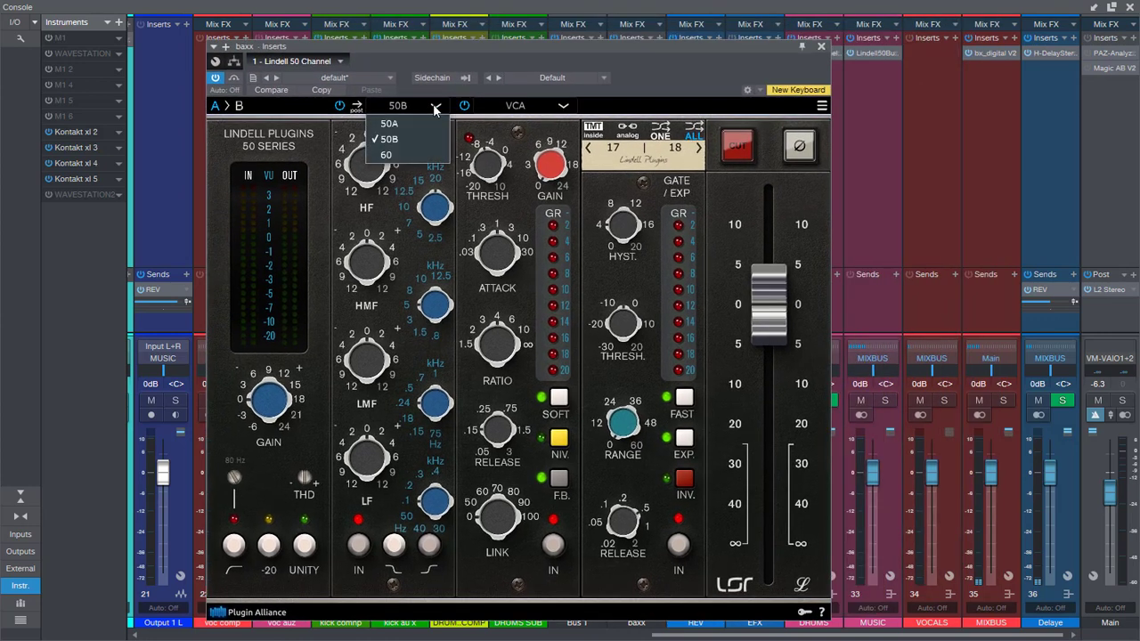
pyautogui.click(396, 158)
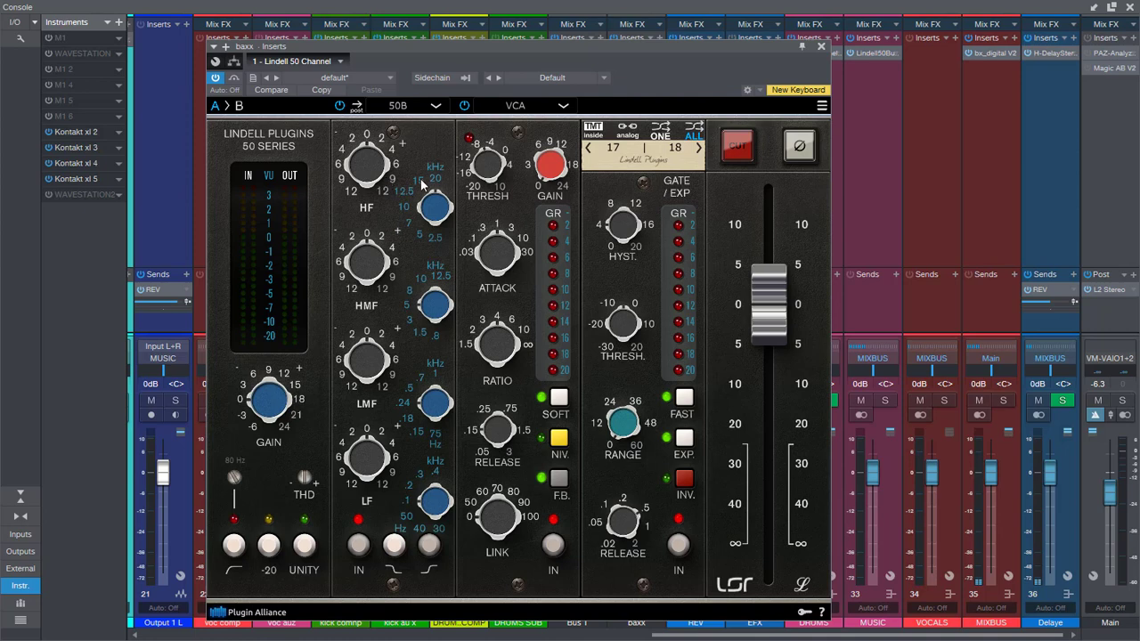
pyautogui.click(436, 106)
pyautogui.click(391, 147)
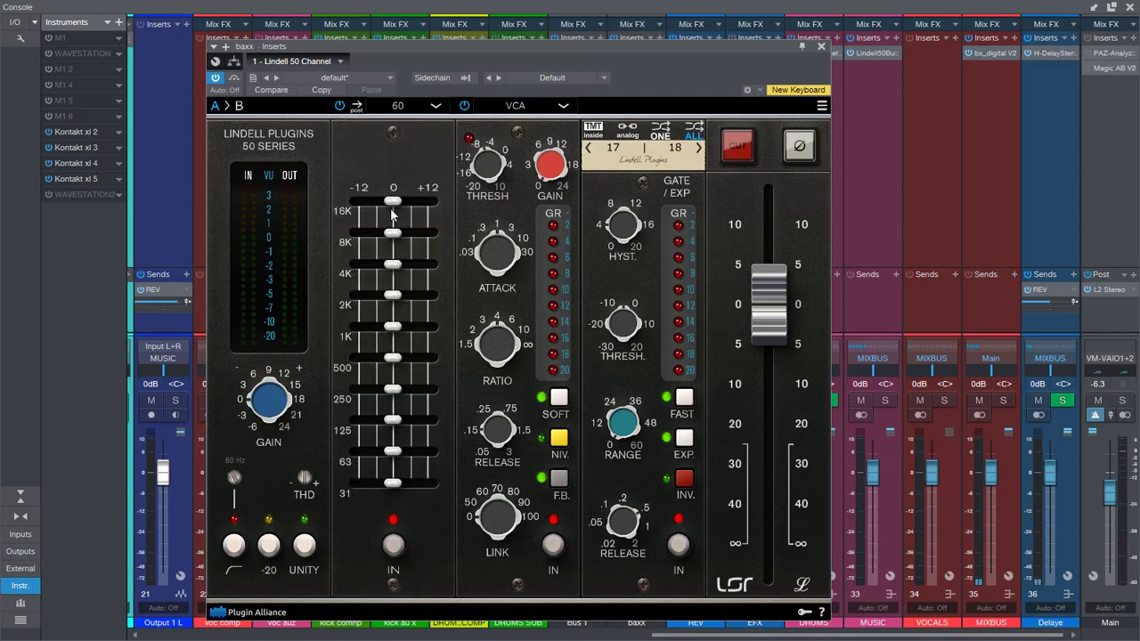
pyautogui.click(437, 107)
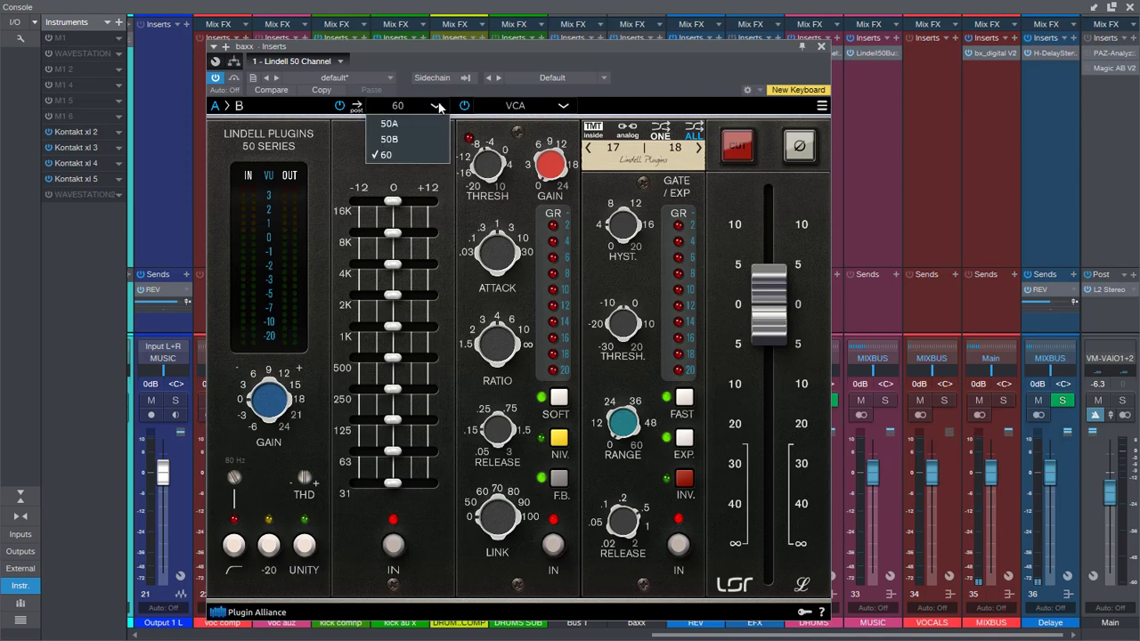
pyautogui.click(400, 125)
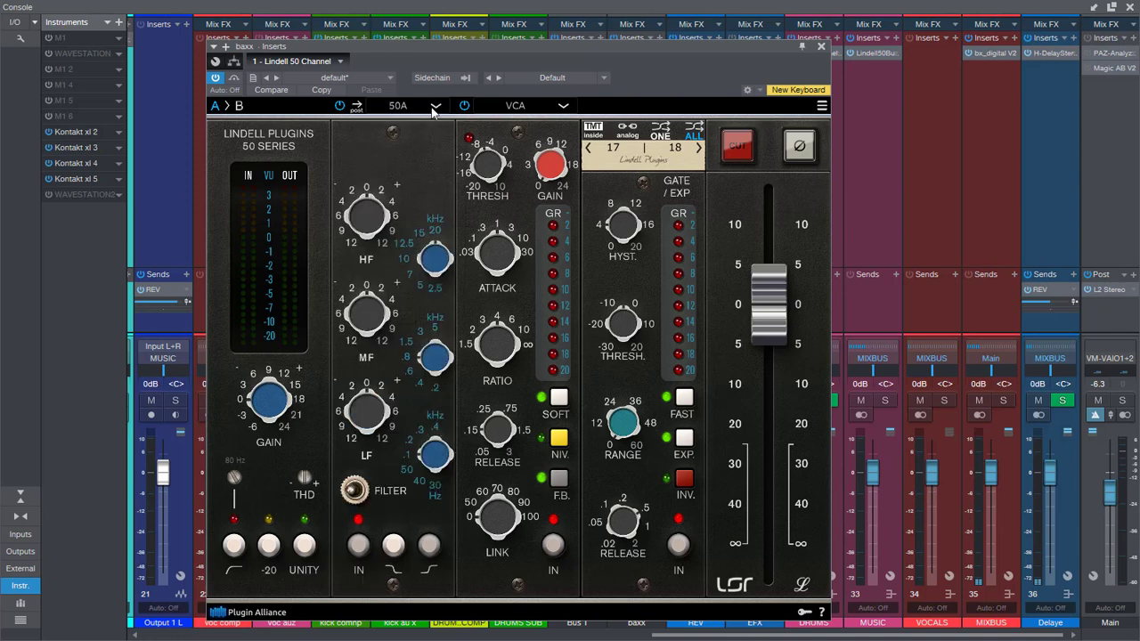
pyautogui.click(435, 106)
pyautogui.click(406, 134)
pyautogui.click(438, 106)
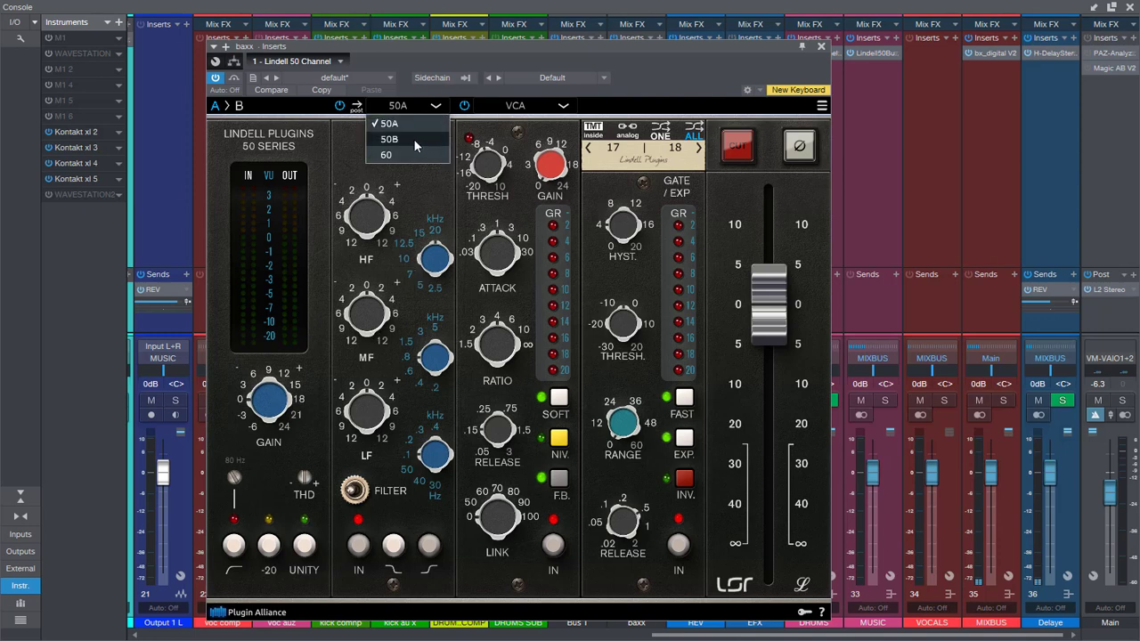
pyautogui.click(415, 143)
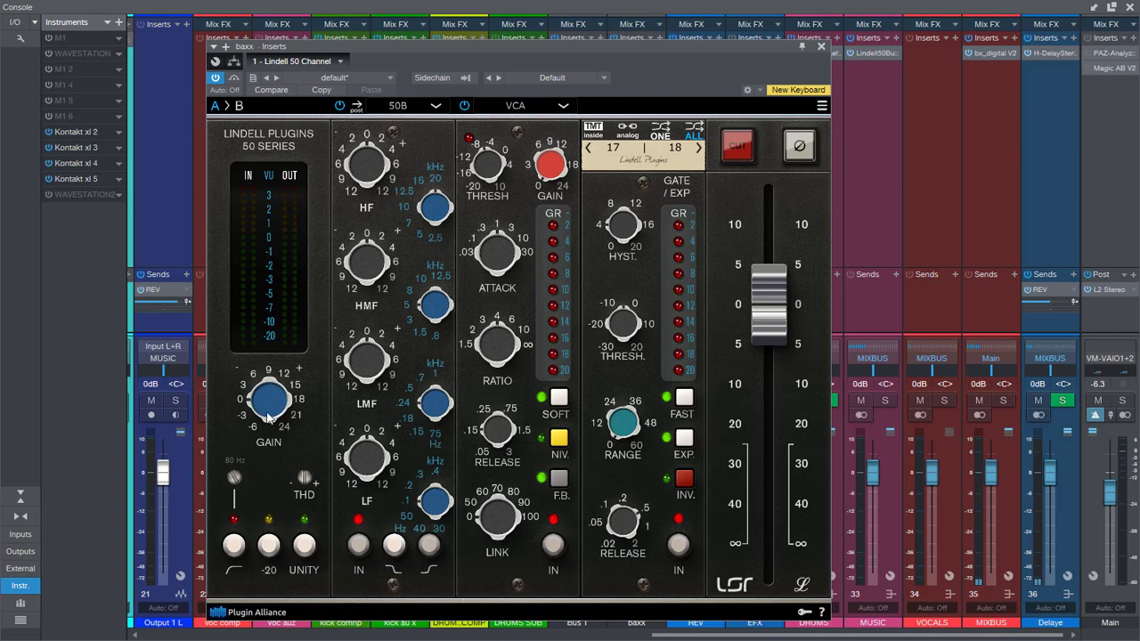
pyautogui.click(234, 546)
# - Enable soft-knee compression and switch the compressor type to FET
pyautogui.click(559, 398)
pyautogui.click(563, 105)
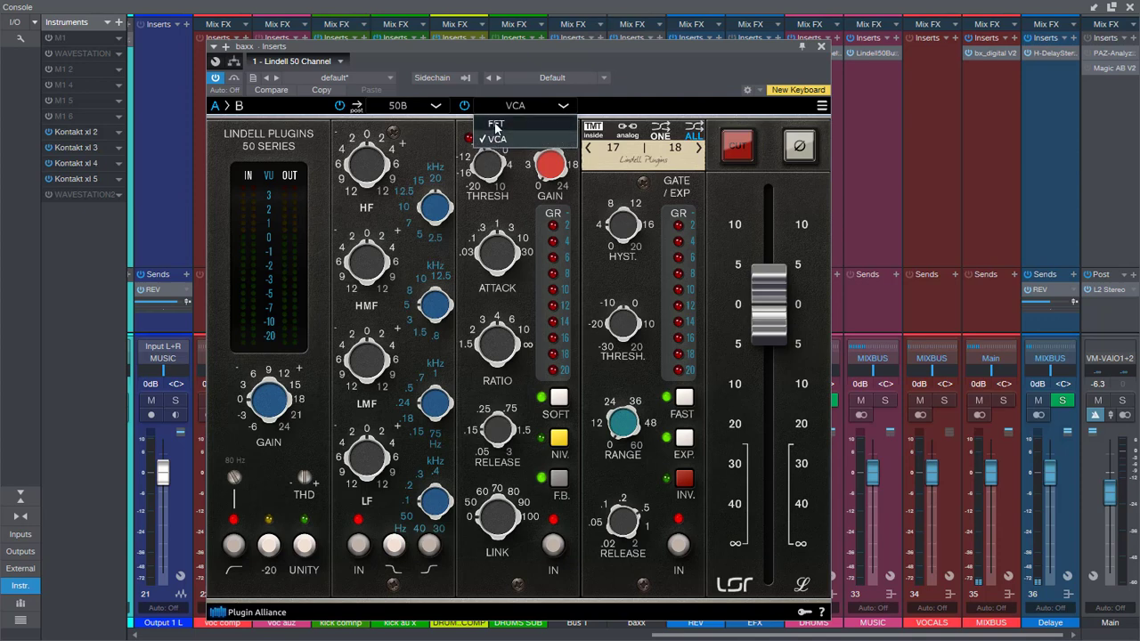
pyautogui.click(513, 147)
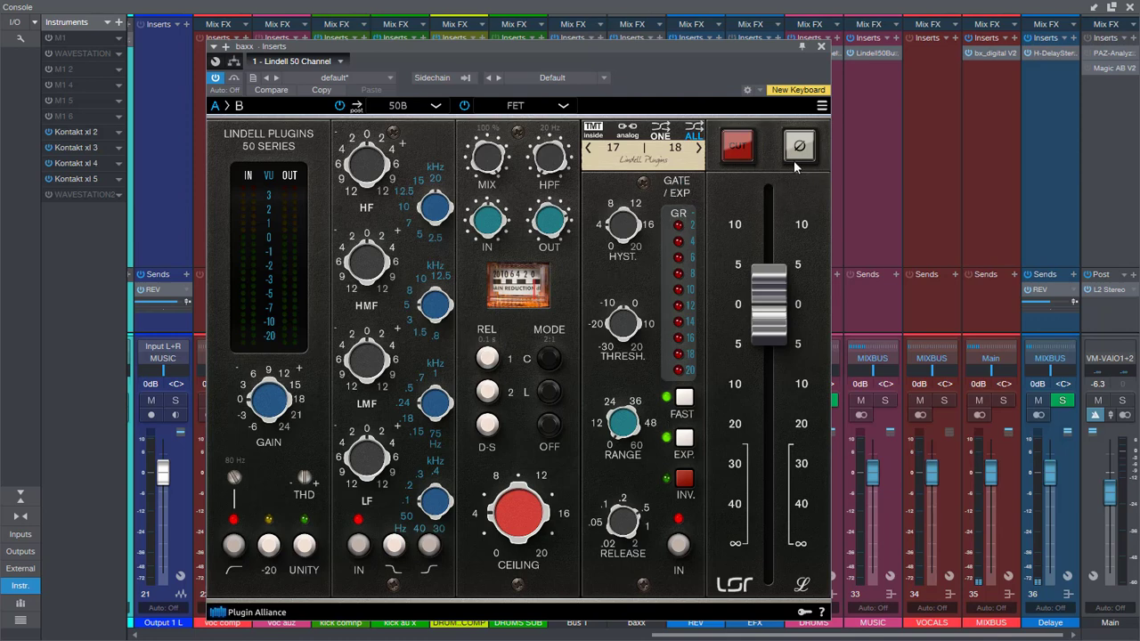
# - Set TMT to digital, start playback, and set the TMT channel to L:19 R:19
pyautogui.click(625, 131)
pyautogui.press('space')
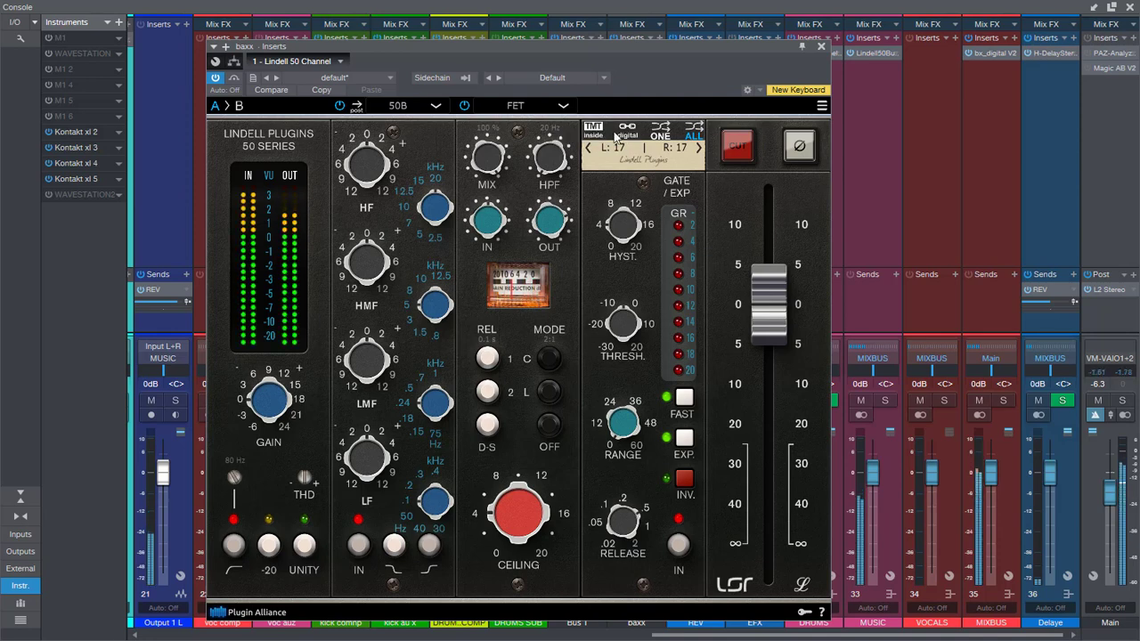
pyautogui.click(667, 133)
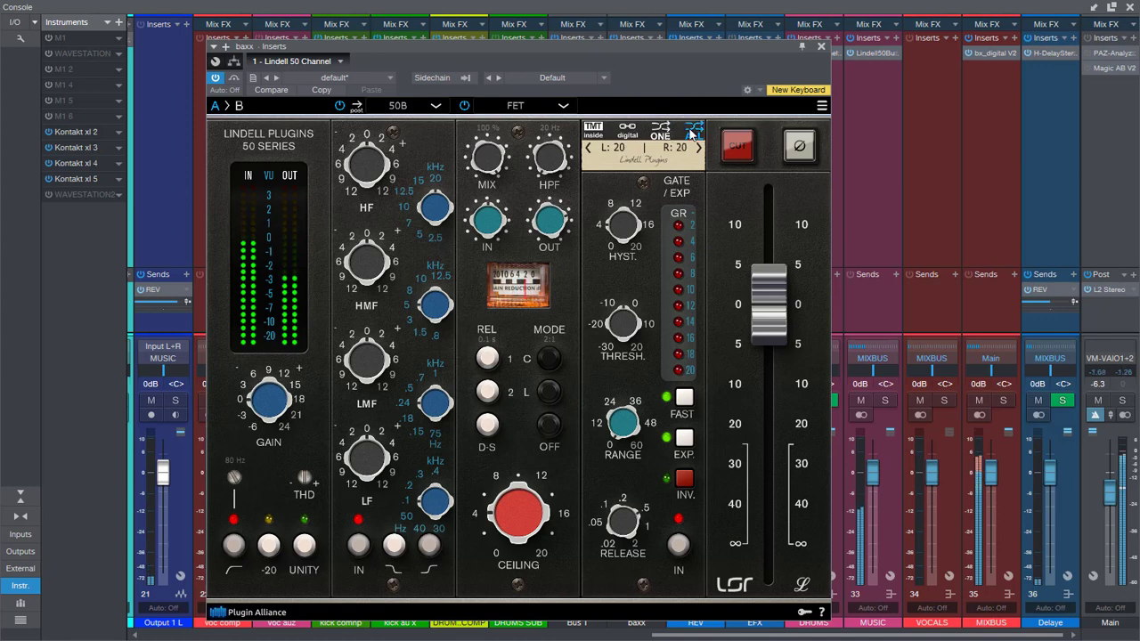
pyautogui.click(697, 148)
pyautogui.click(698, 148)
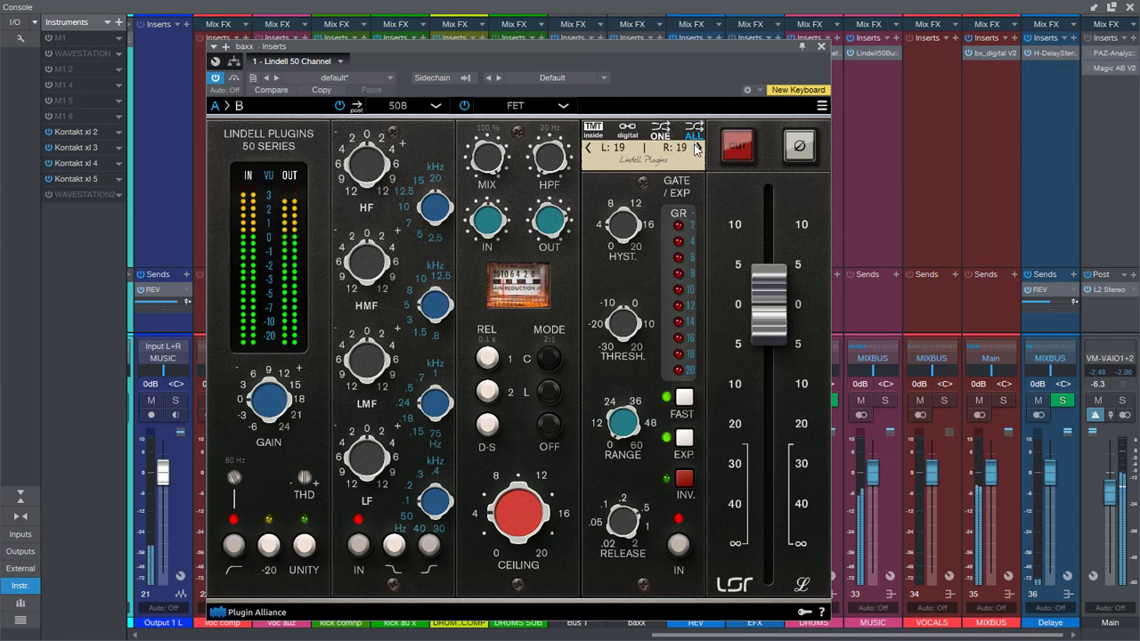
# - Reduce the Lindell 50 Channel UI zoom, then toggle phase inversion on and back off
pyautogui.click(821, 105)
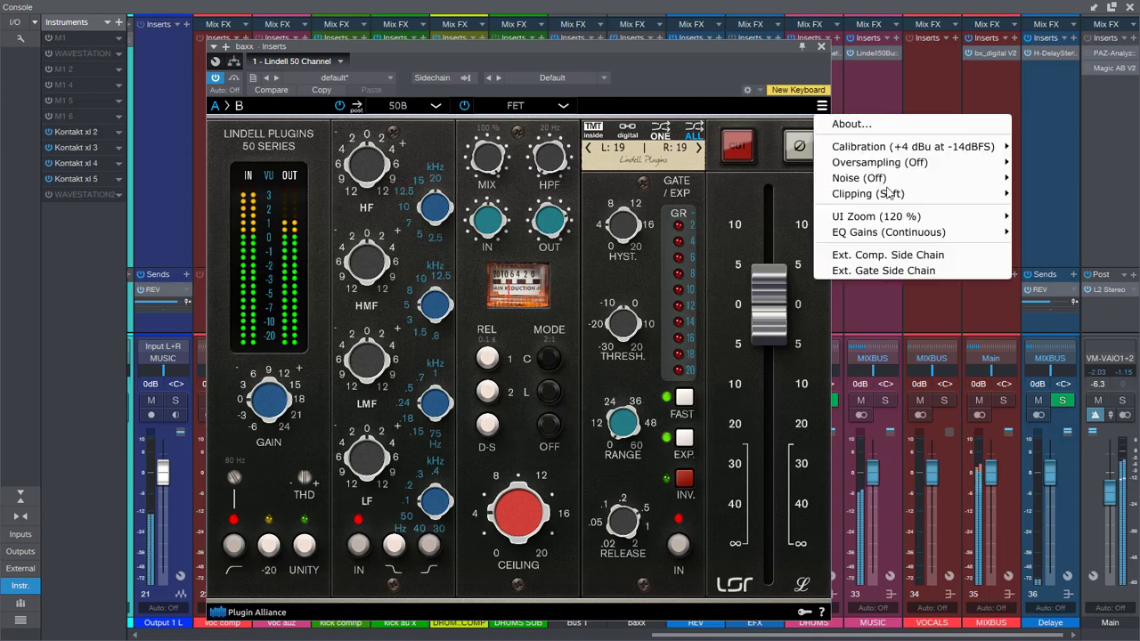
pyautogui.moveTo(904, 217)
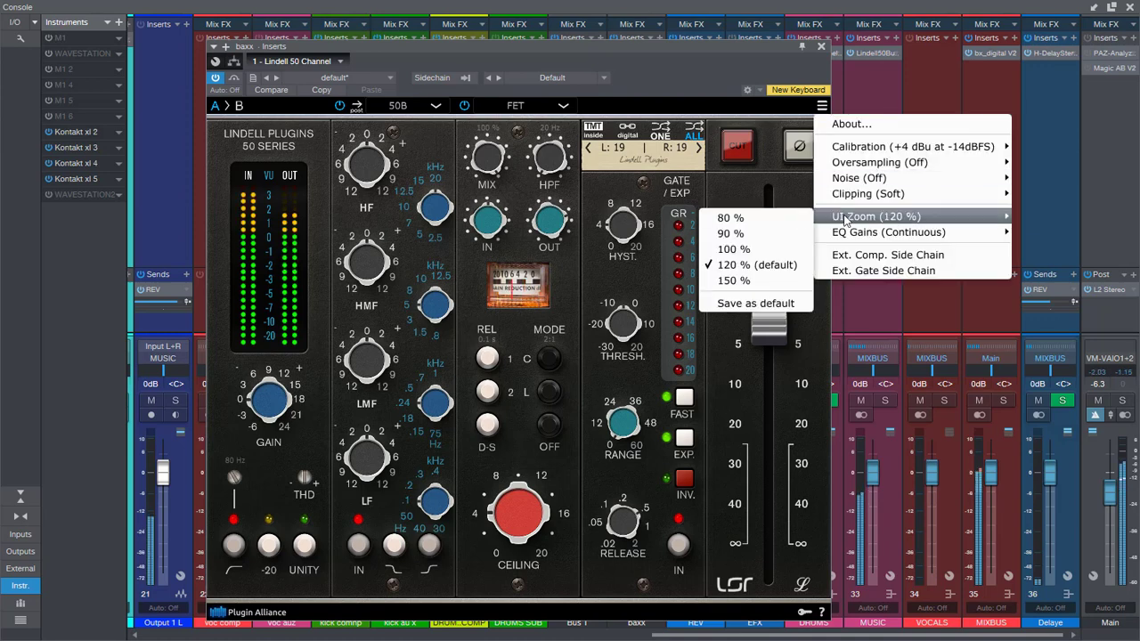
pyautogui.click(743, 226)
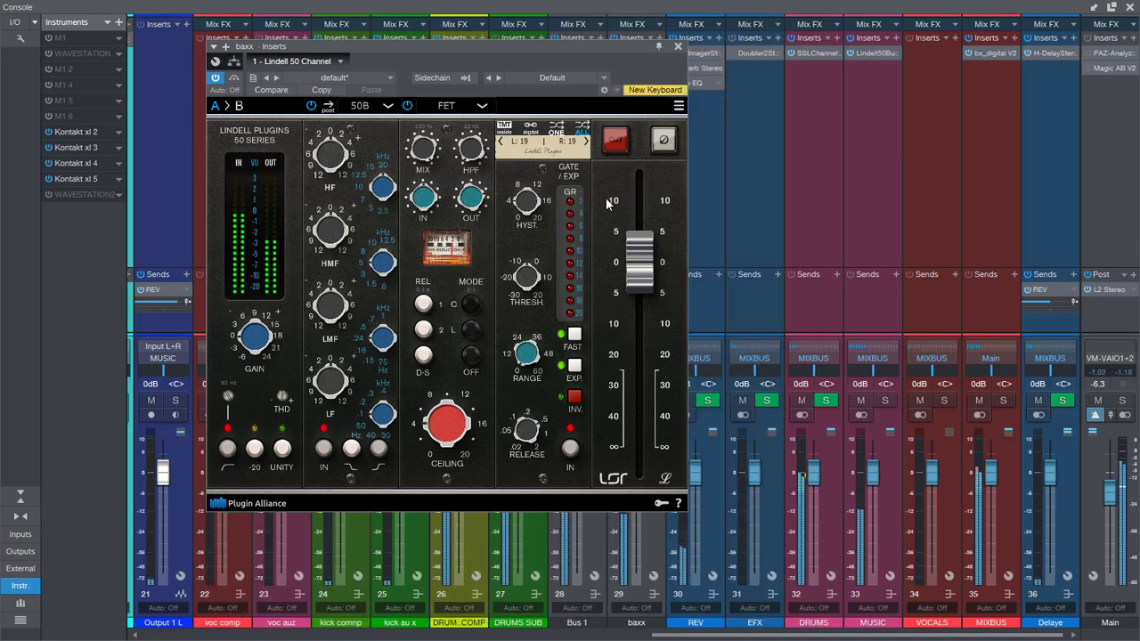
pyautogui.click(663, 142)
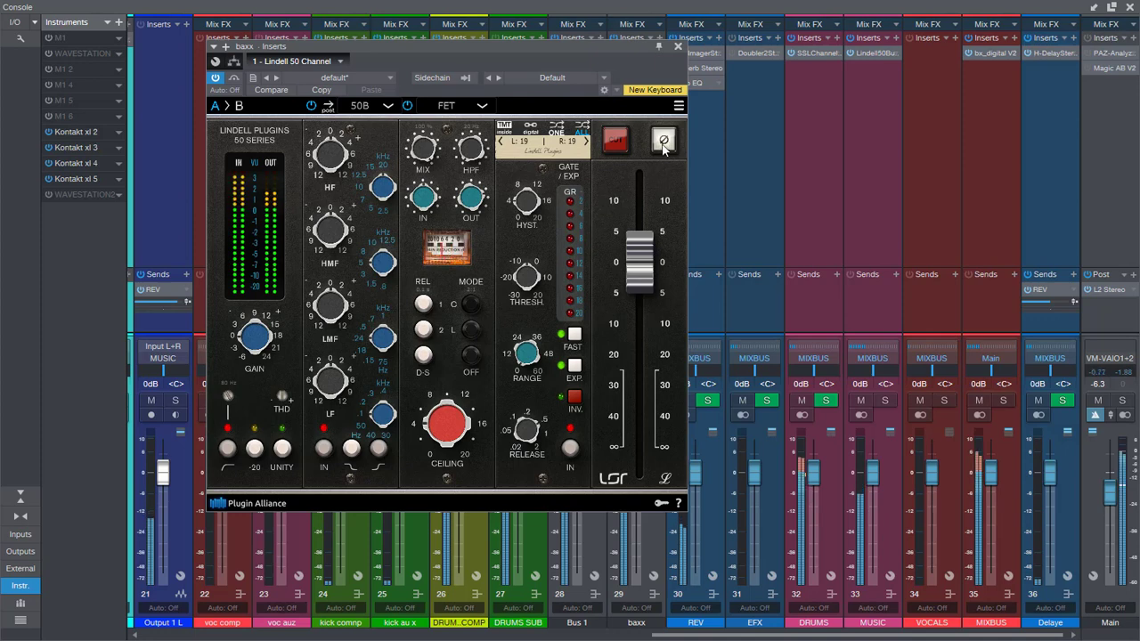
pyautogui.click(663, 143)
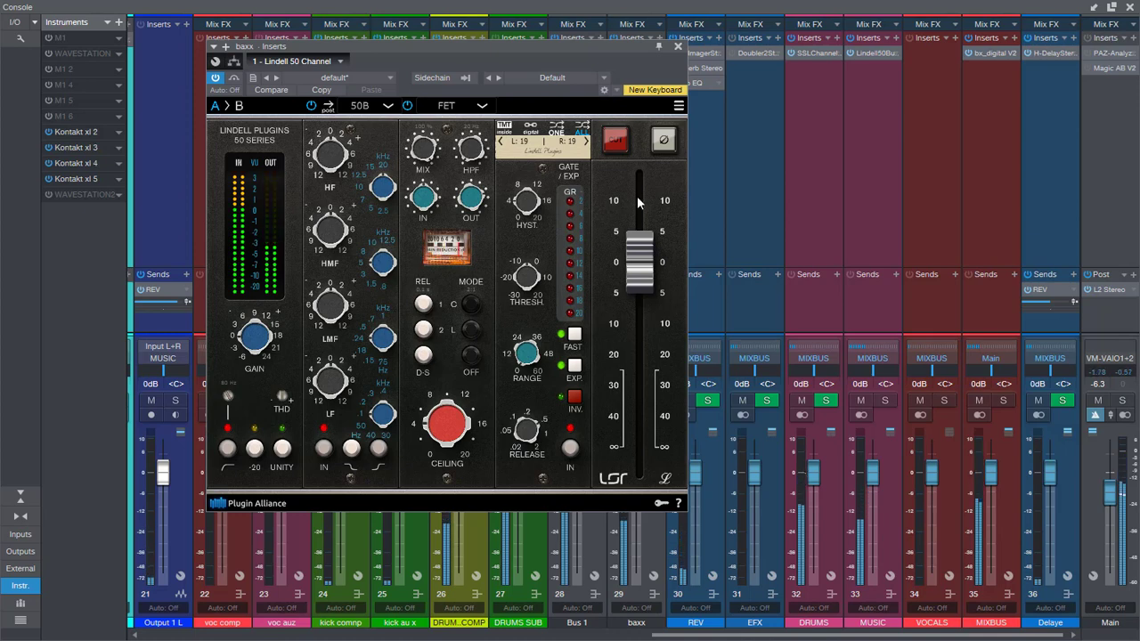
# - Close the console and plugin window, then play the loop from bar 15
pyautogui.click(1128, 7)
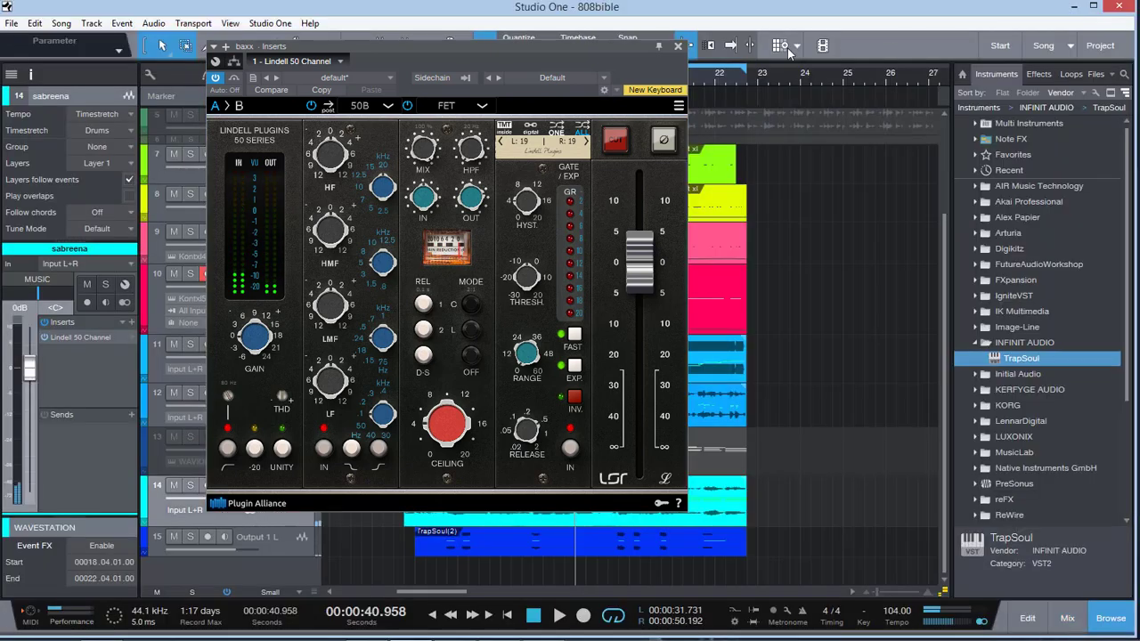
pyautogui.click(677, 46)
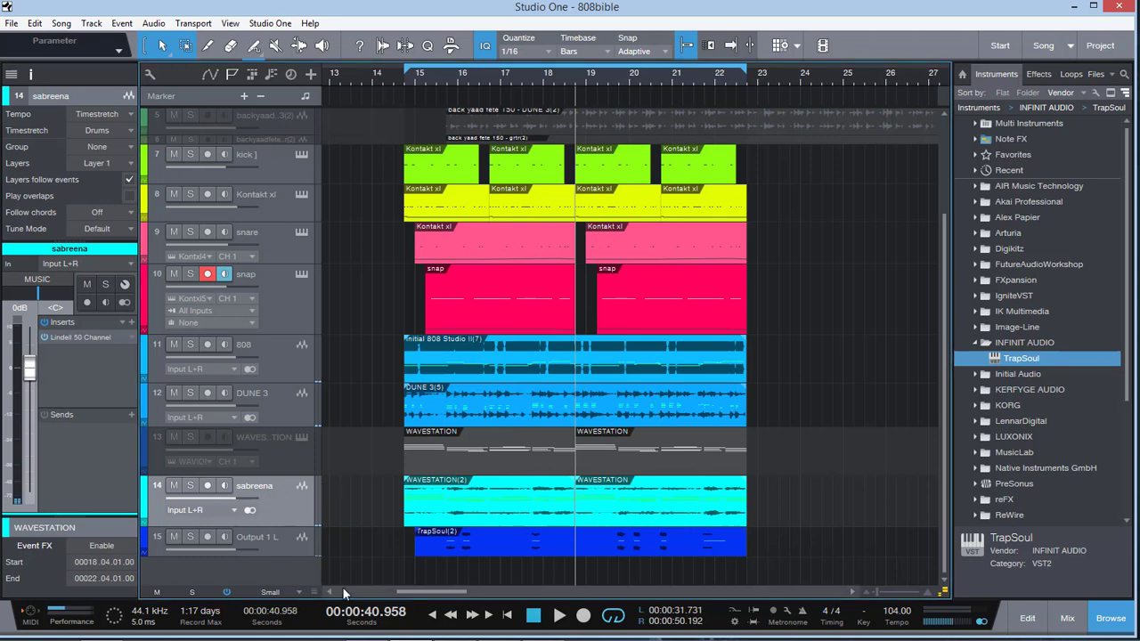
pyautogui.click(402, 76)
pyautogui.press('space')
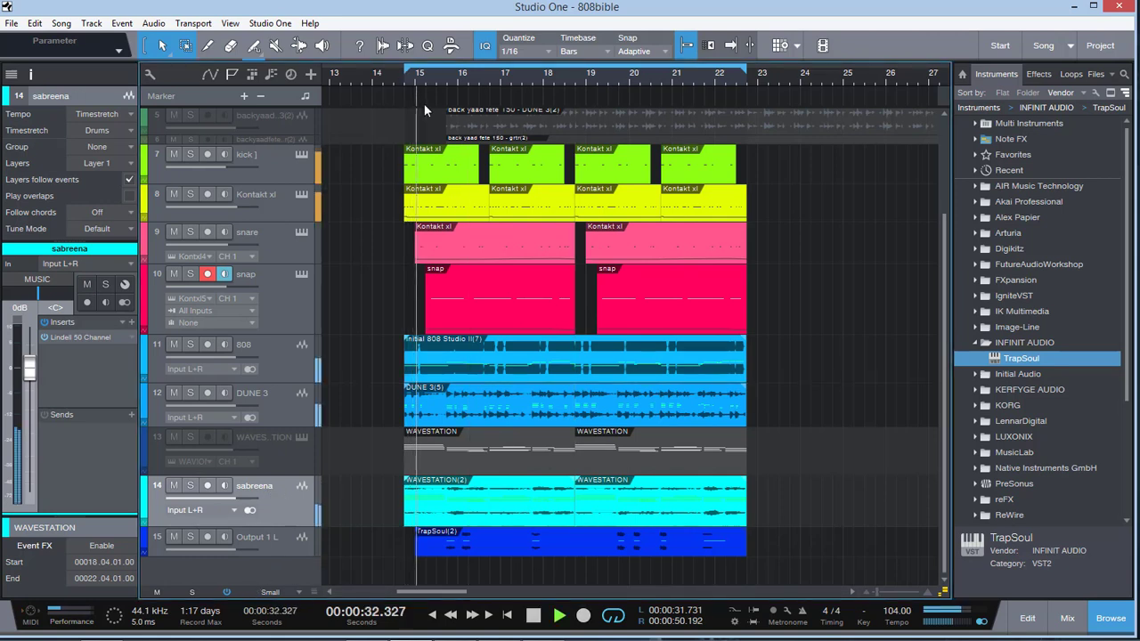
# - Open the sabreena track's Lindell 50 Channel and reposition its window
pyautogui.click(75, 336)
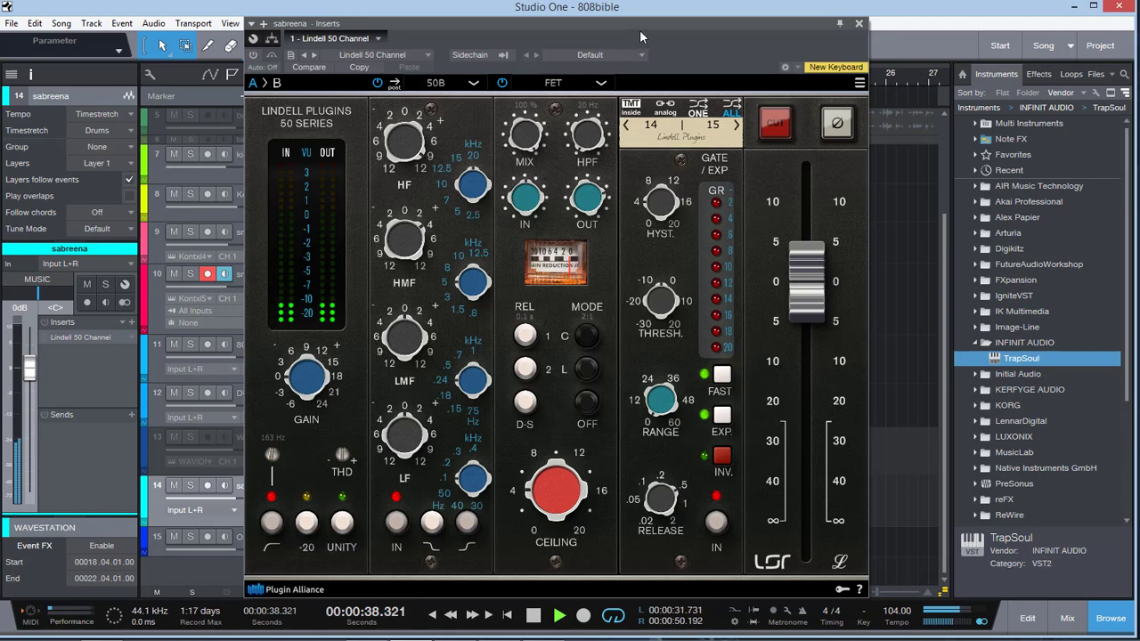
pyautogui.moveTo(639, 29); pyautogui.dragTo(805, 26)
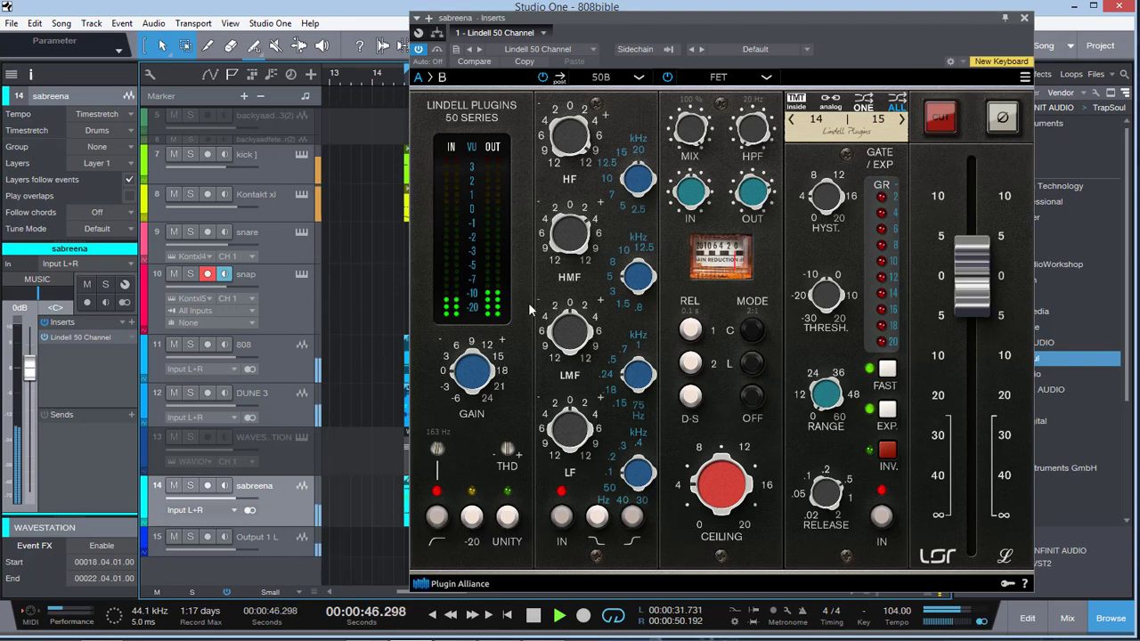
pyautogui.moveTo(927, 21); pyautogui.dragTo(824, 27)
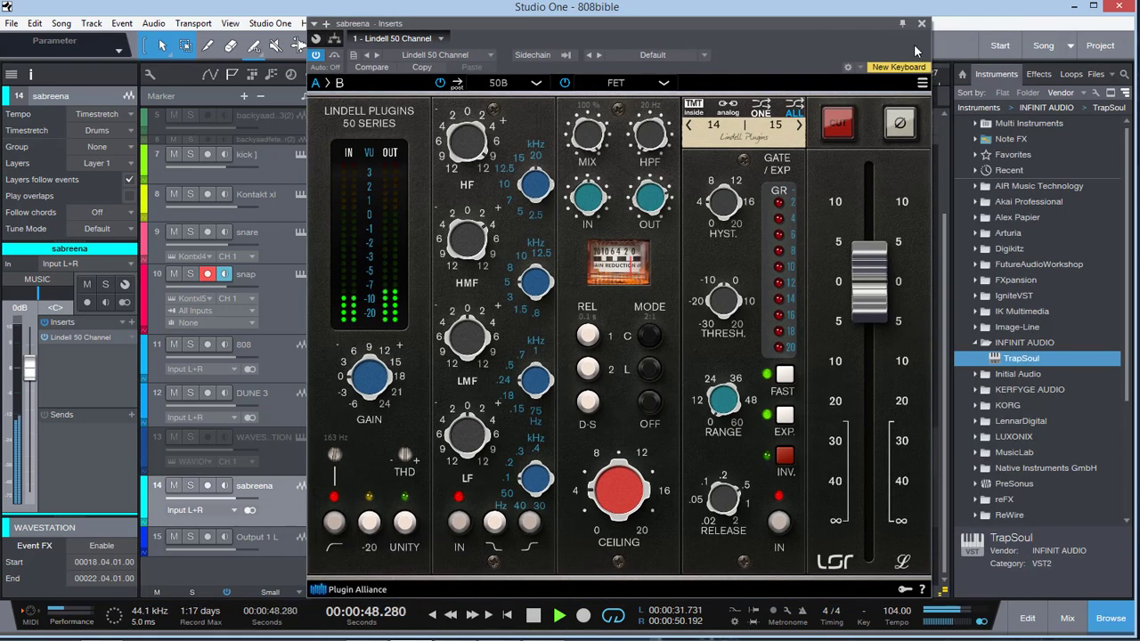
# - Close the sabreena Lindell 50 Channel window while the loop plays
pyautogui.click(923, 23)
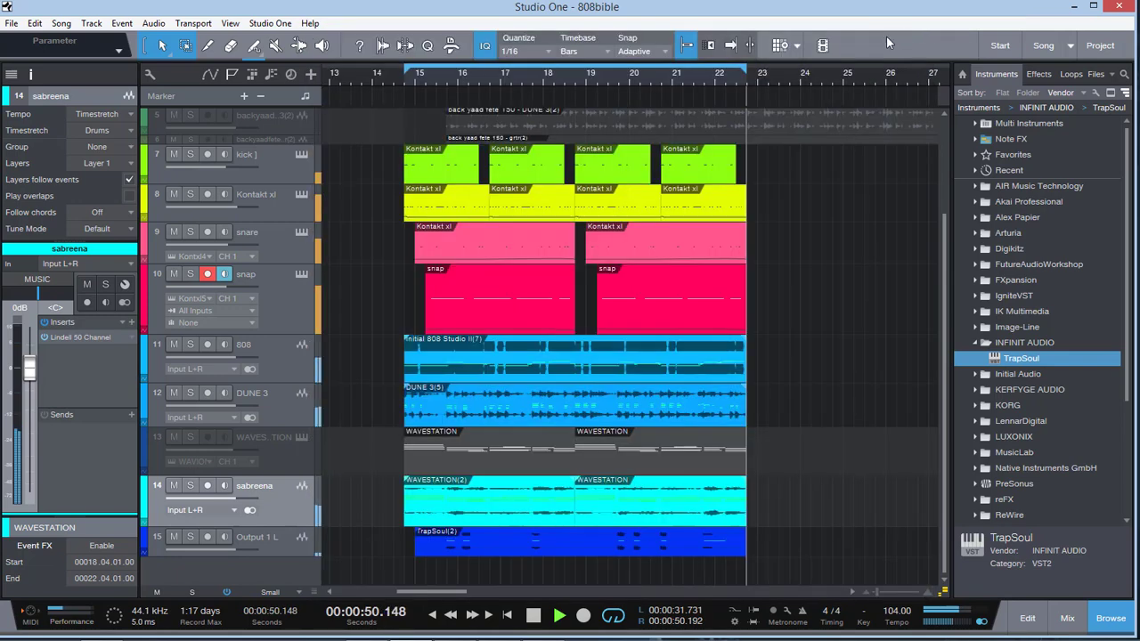